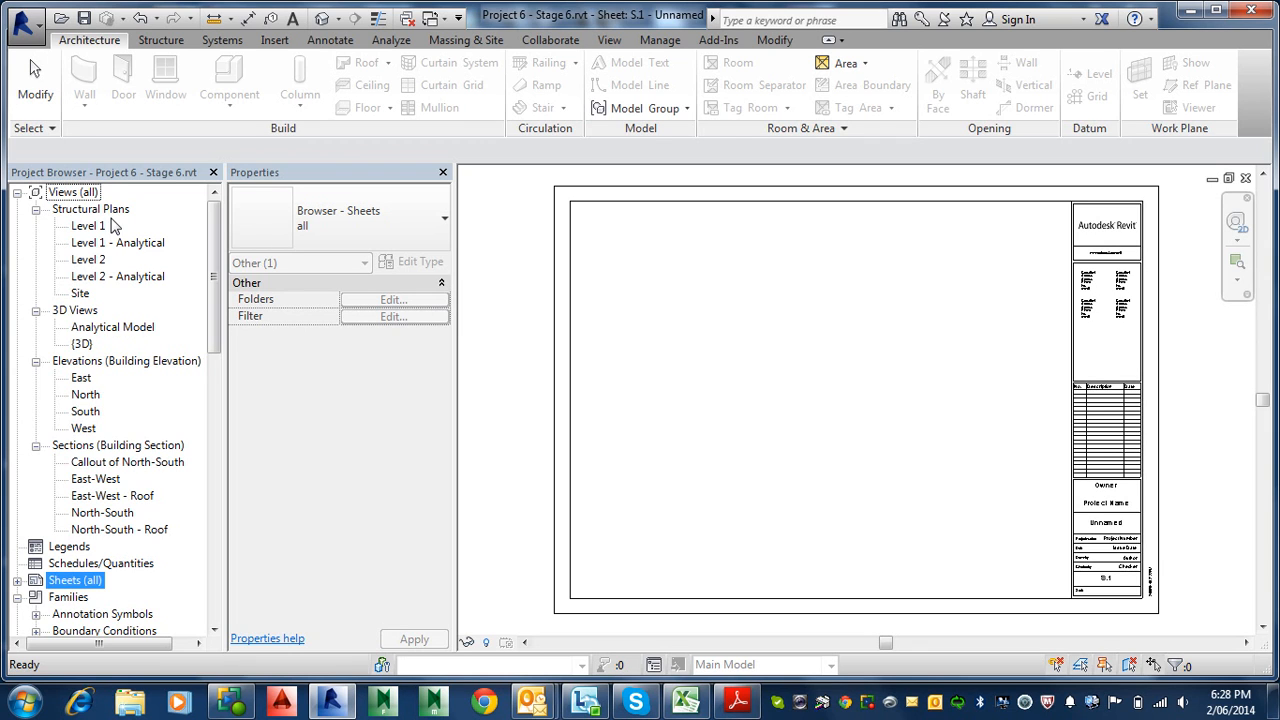
# - Open the Level 1 structural plan view
pyautogui.click(100, 227)
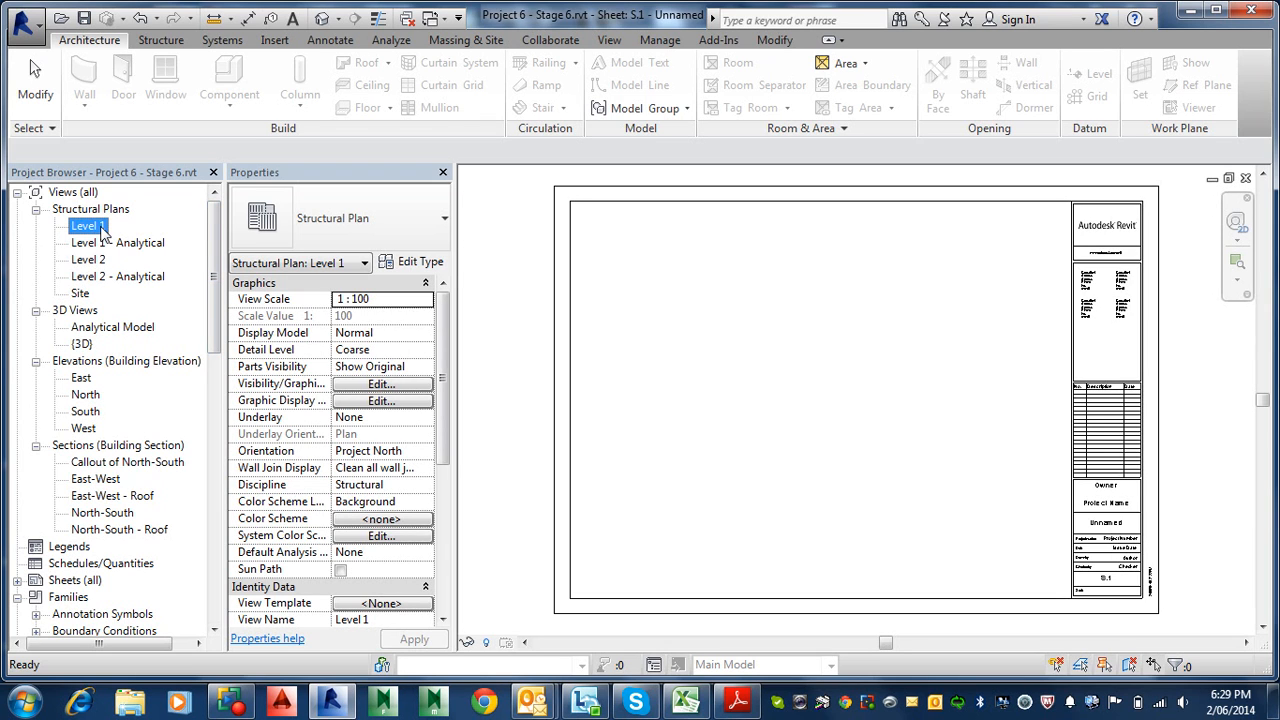
pyautogui.doubleClick(88, 226)
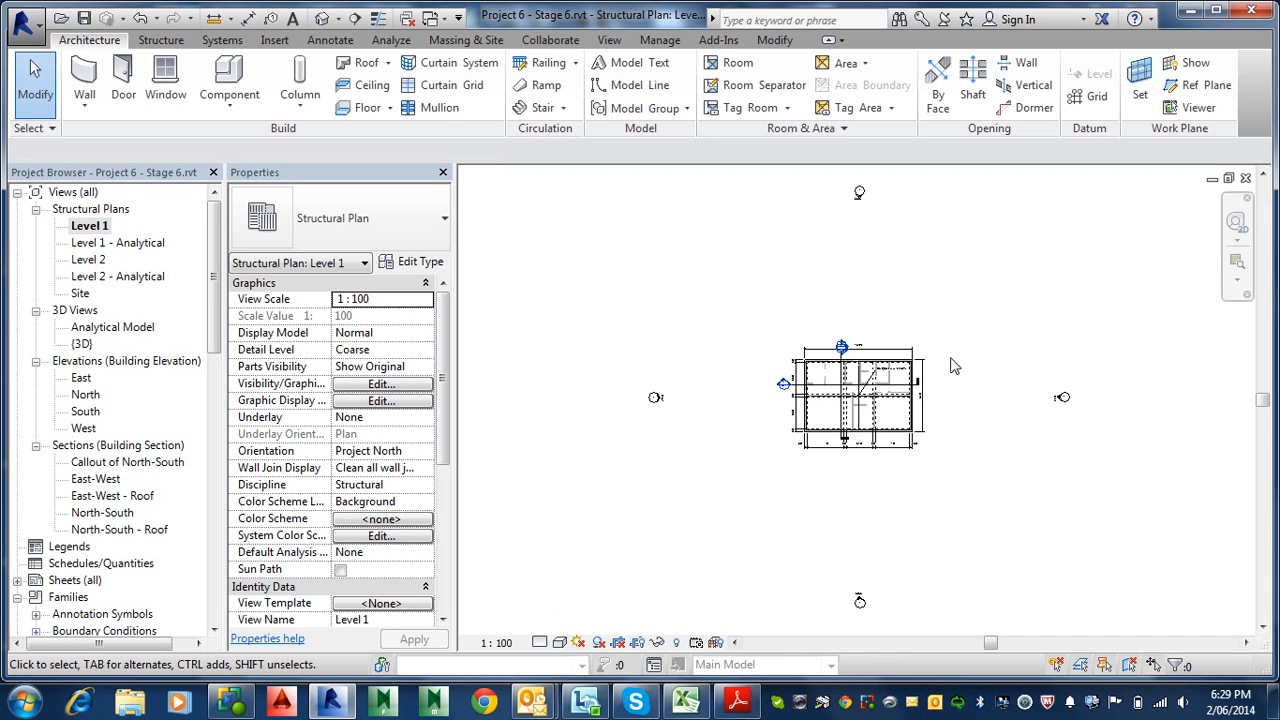
pyautogui.scroll(3, 905, 395)
pyautogui.scroll(-3, 893, 401)
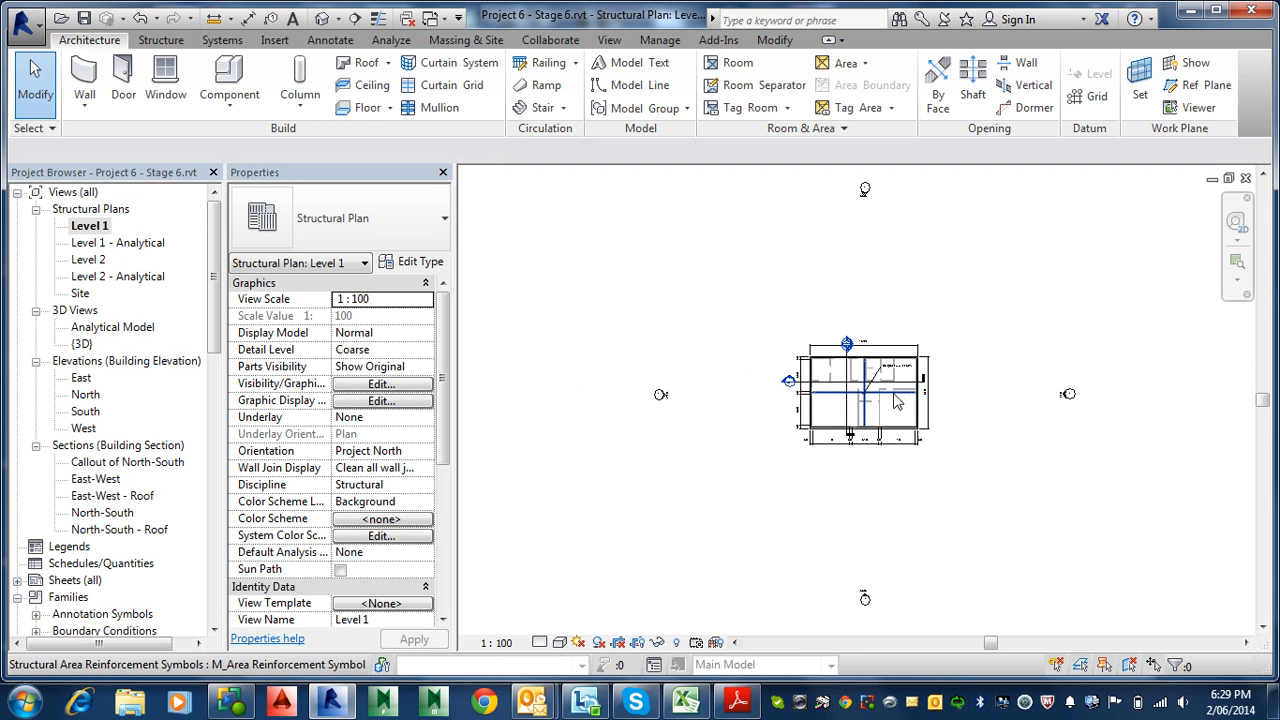
pyautogui.scroll(-1, 447, 465)
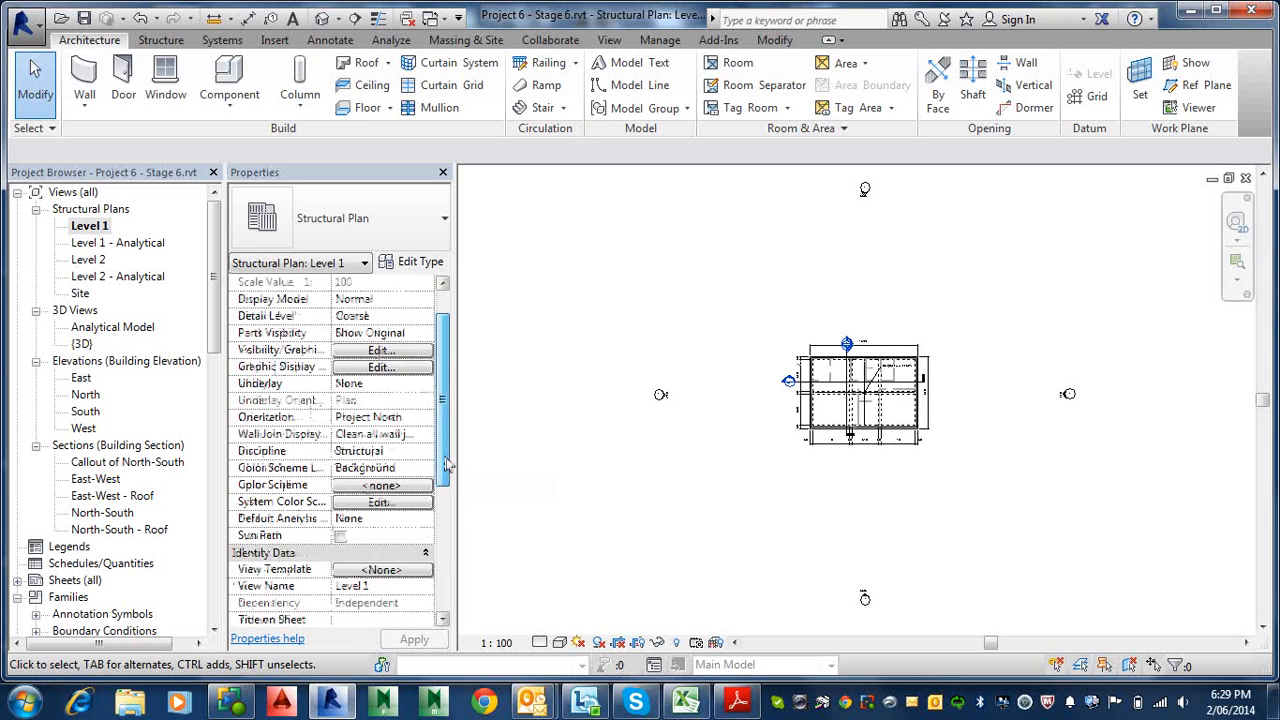
# - Enable Crop View, Crop Region Visible and Annotation Crop for the Level 1 plan
pyautogui.moveTo(447, 465); pyautogui.dragTo(446, 540)
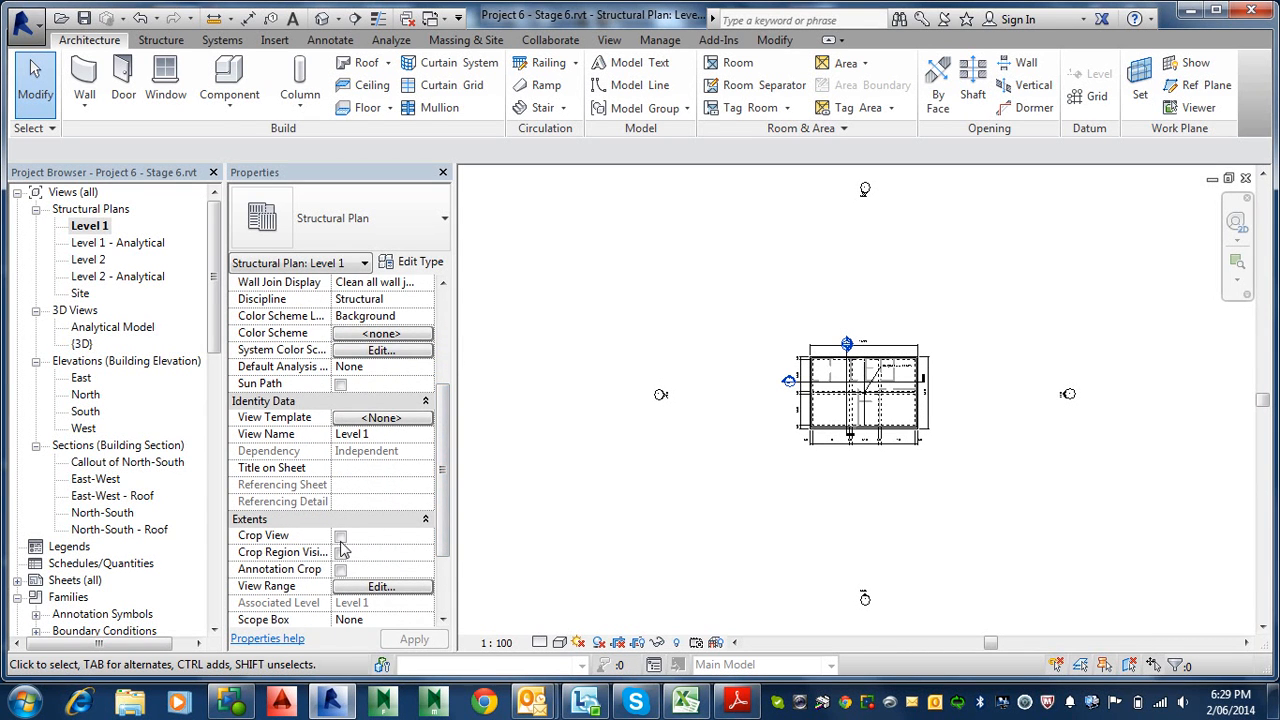
pyautogui.click(341, 537)
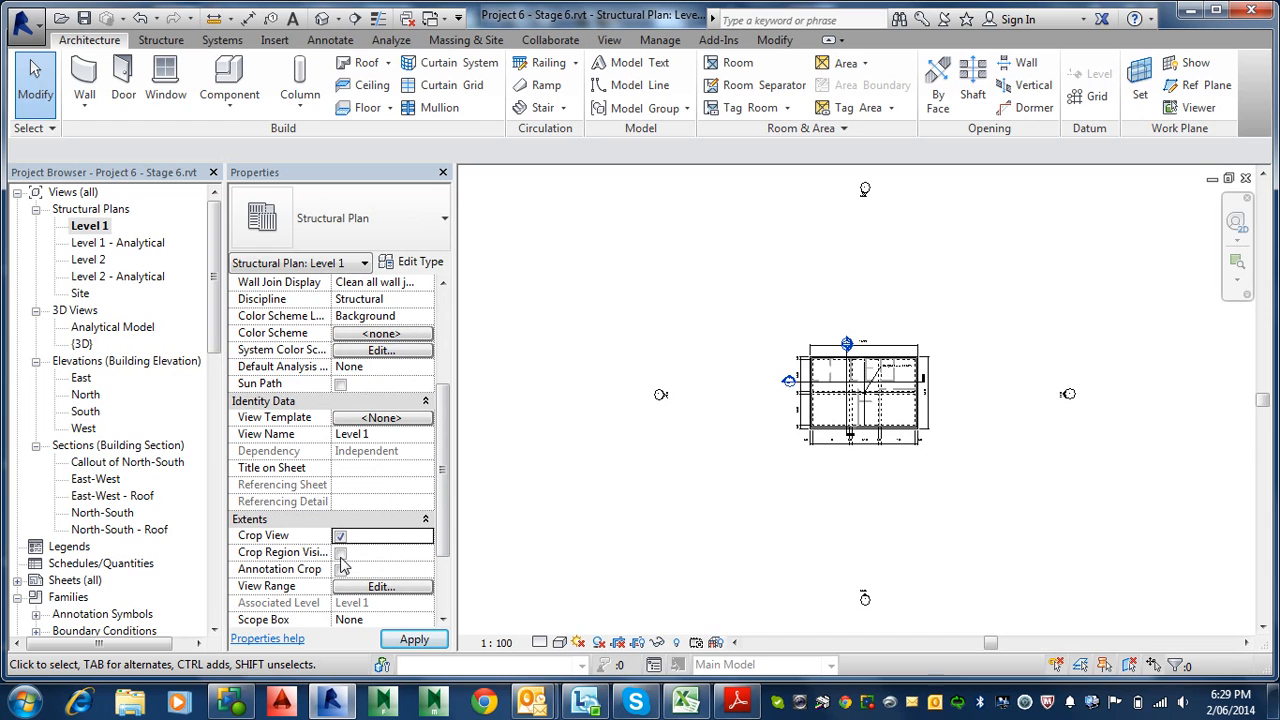
pyautogui.click(340, 554)
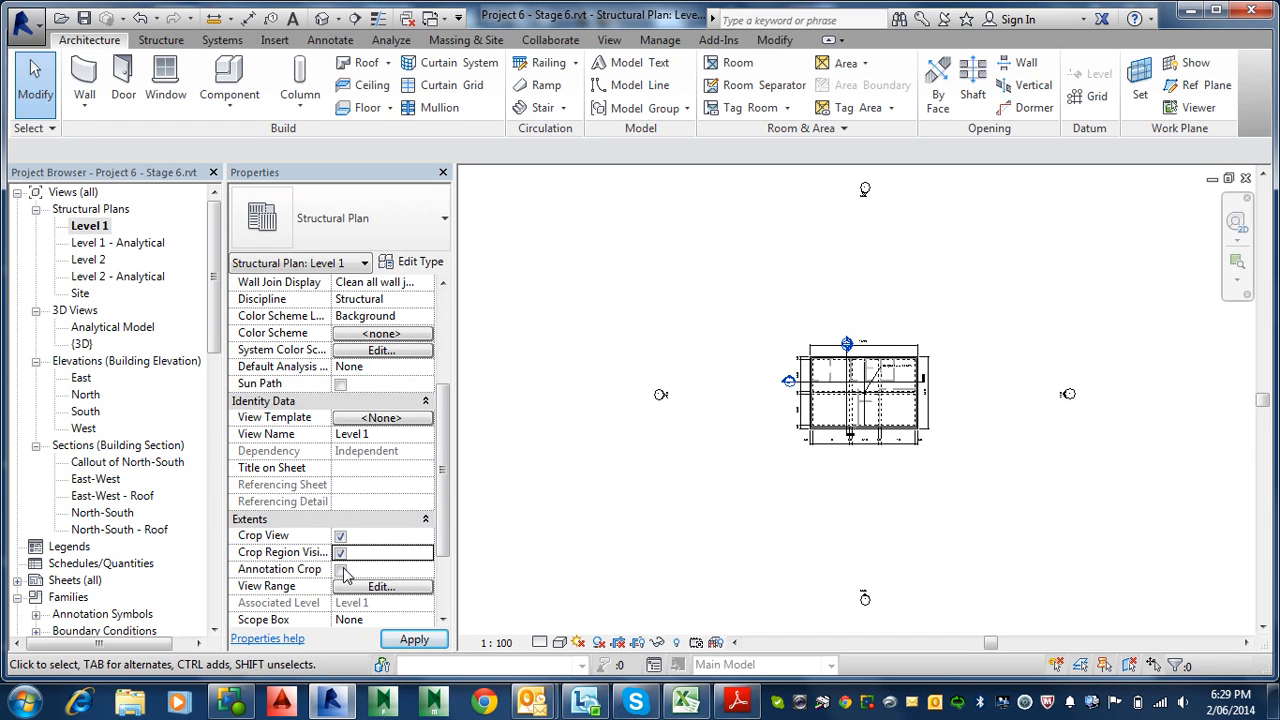
pyautogui.click(341, 570)
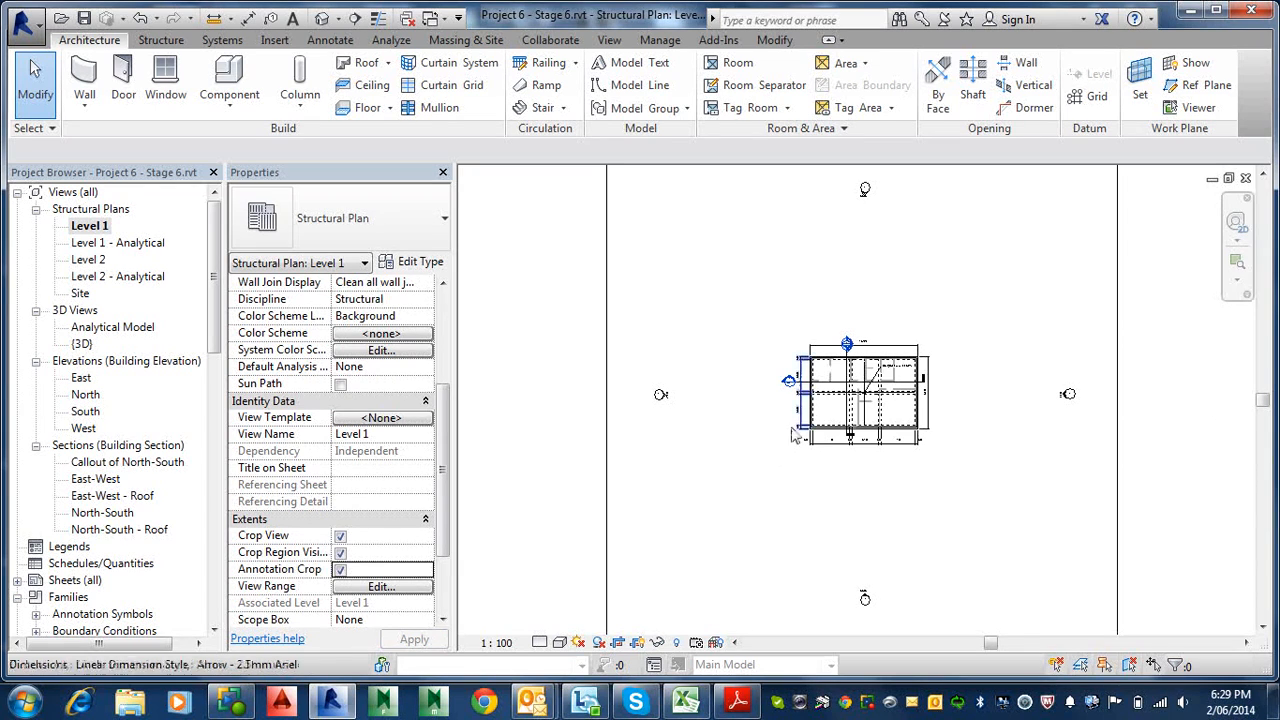
# - Pull the crop region's left edge in beside the building's left wall and bring the left annotation crop boundary closer to the dimensions
pyautogui.scroll(-2, 811, 430)
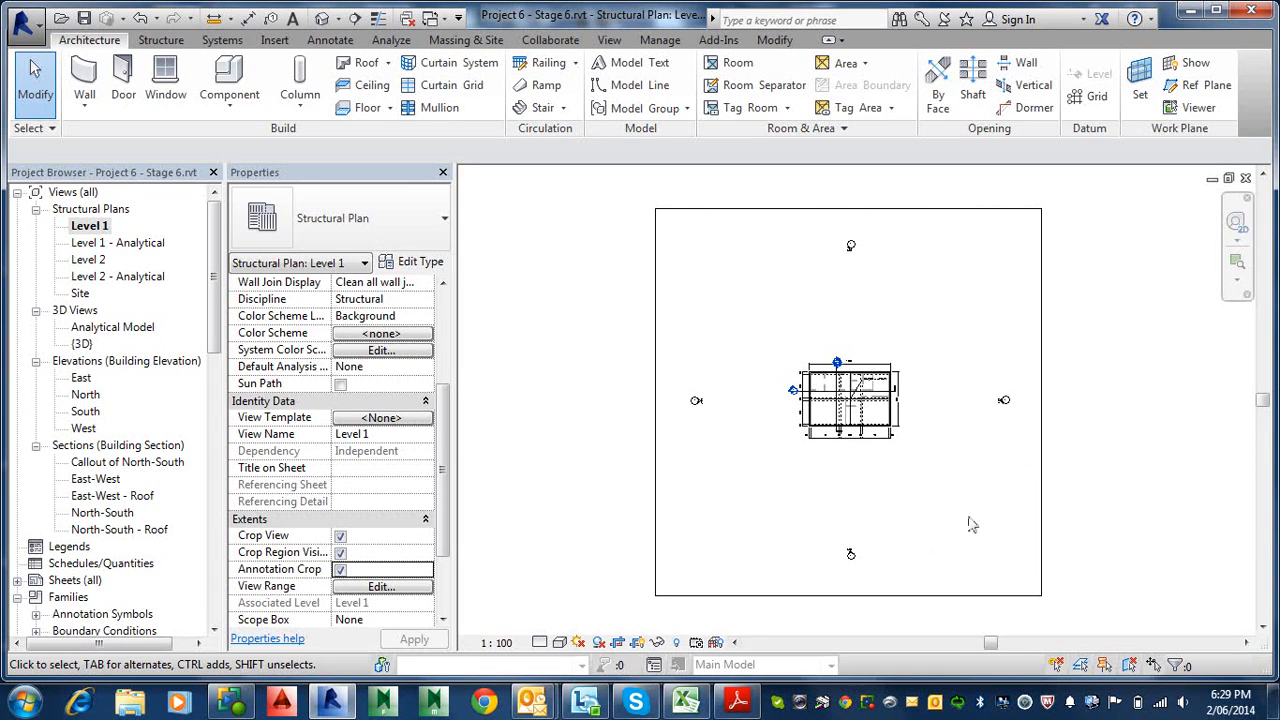
pyautogui.click(656, 490)
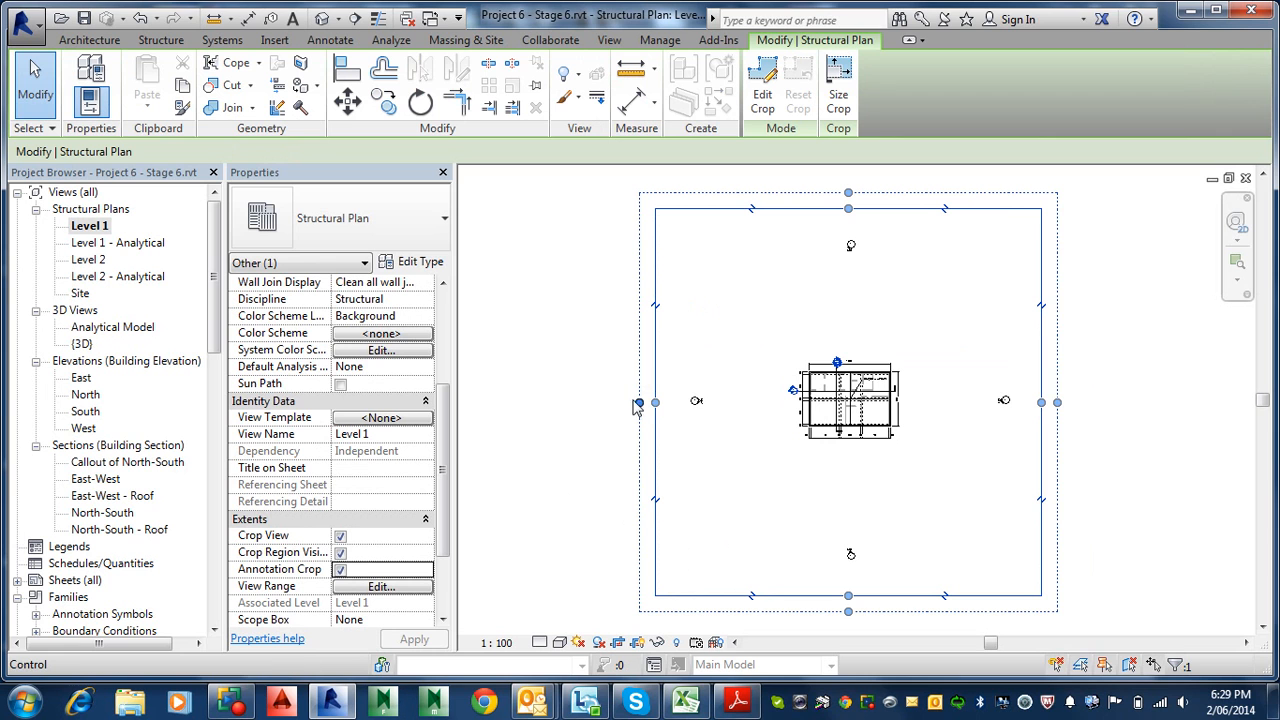
pyautogui.moveTo(656, 403); pyautogui.dragTo(806, 411)
pyautogui.scroll(3, 812, 430)
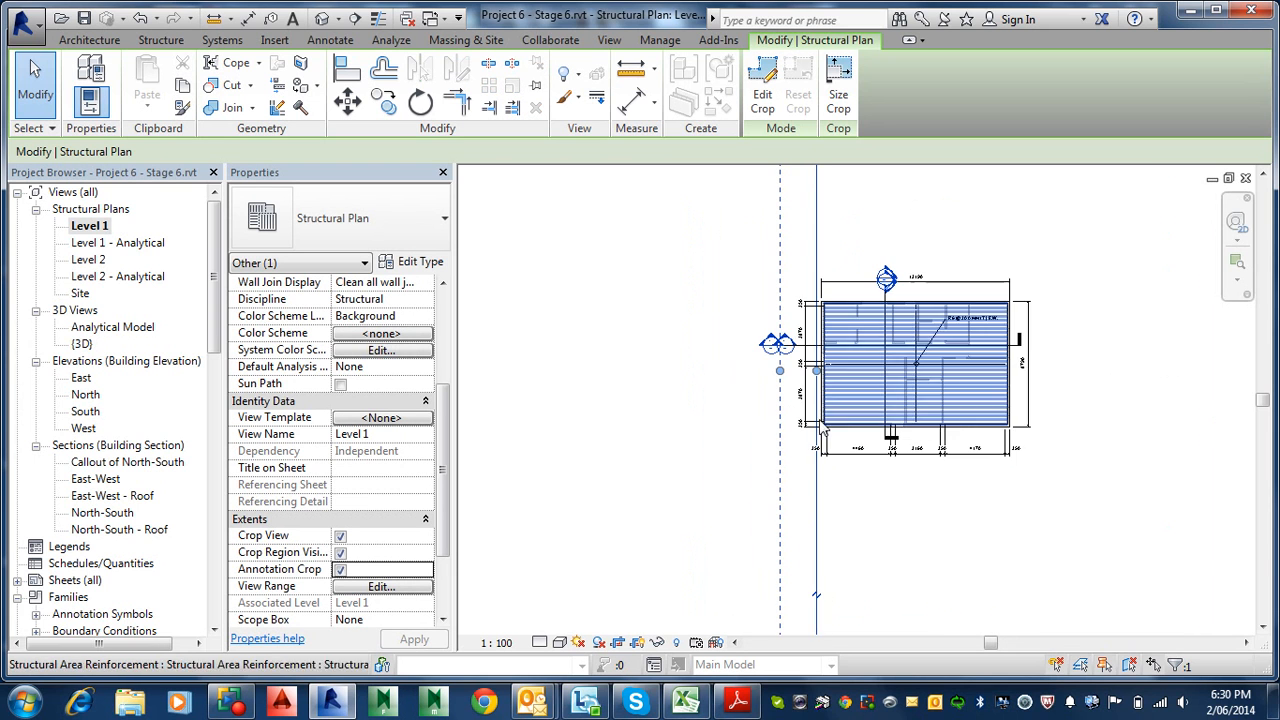
pyautogui.moveTo(822, 429); pyautogui.dragTo(627, 502, button='middle')
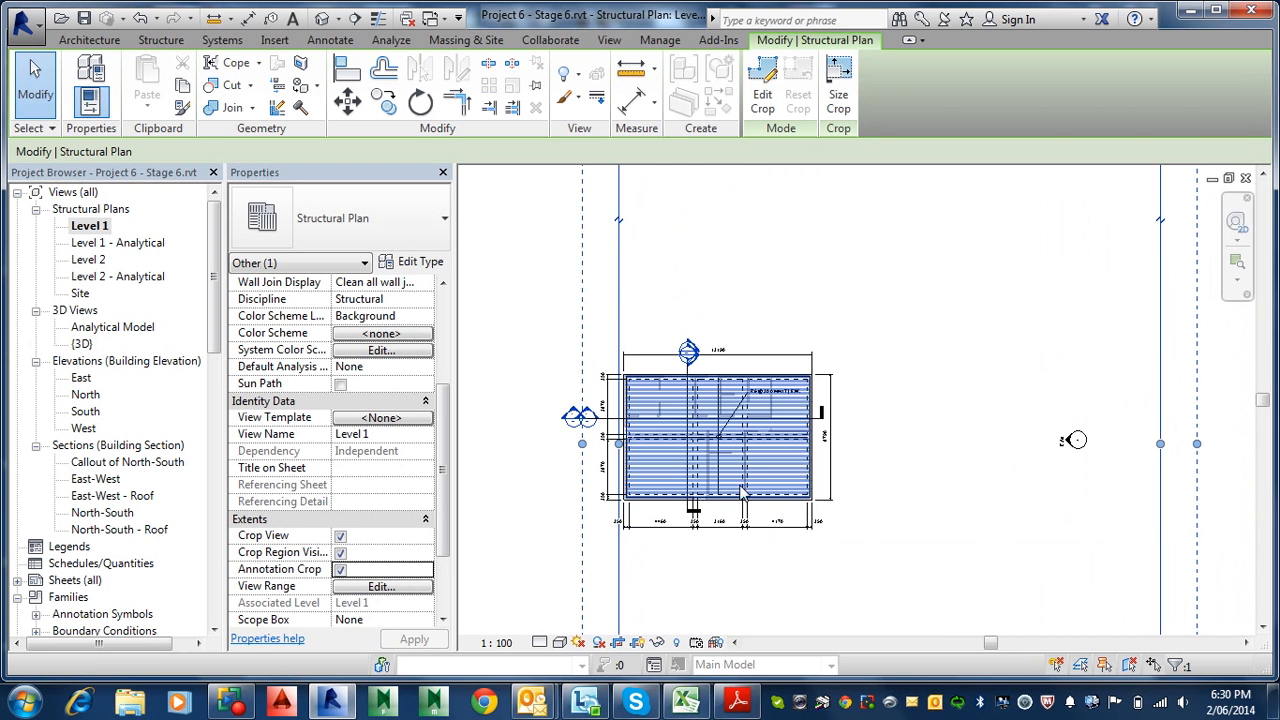
pyautogui.scroll(2, 585, 440)
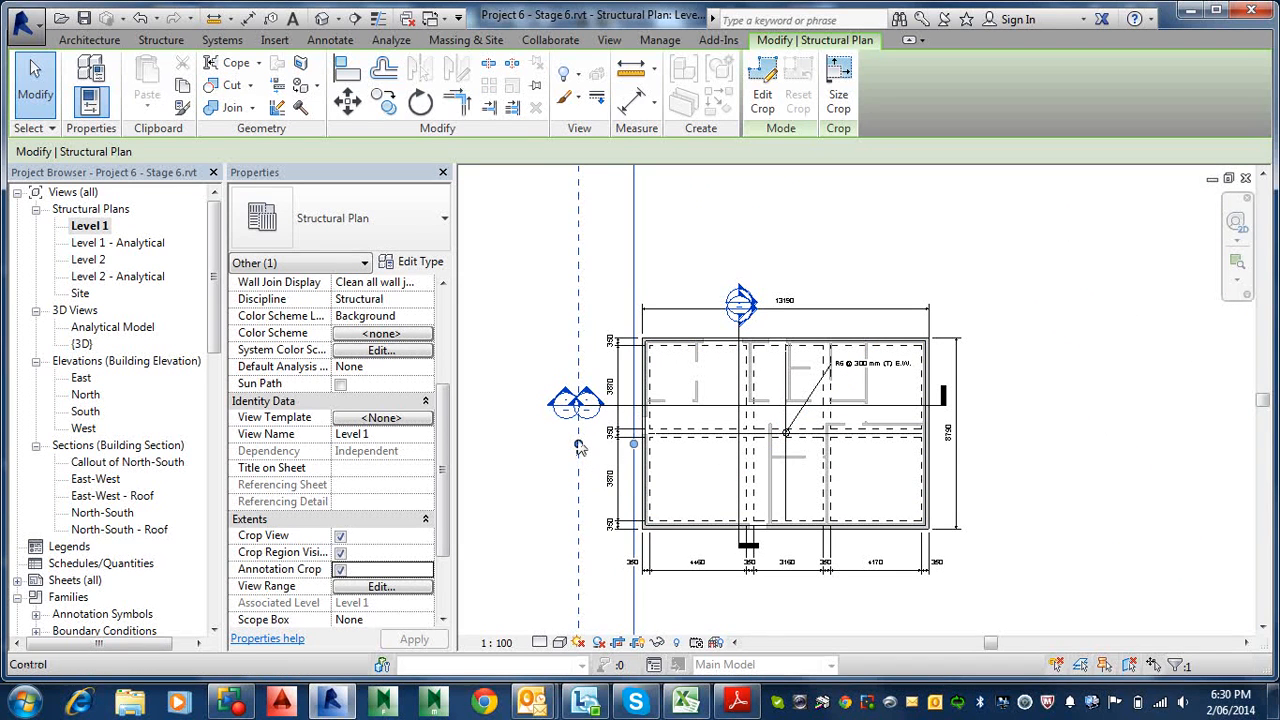
pyautogui.moveTo(579, 444)
pyautogui.mouseDown()
pyautogui.moveTo(619, 444)
pyautogui.moveTo(601, 444)
pyautogui.mouseUp()
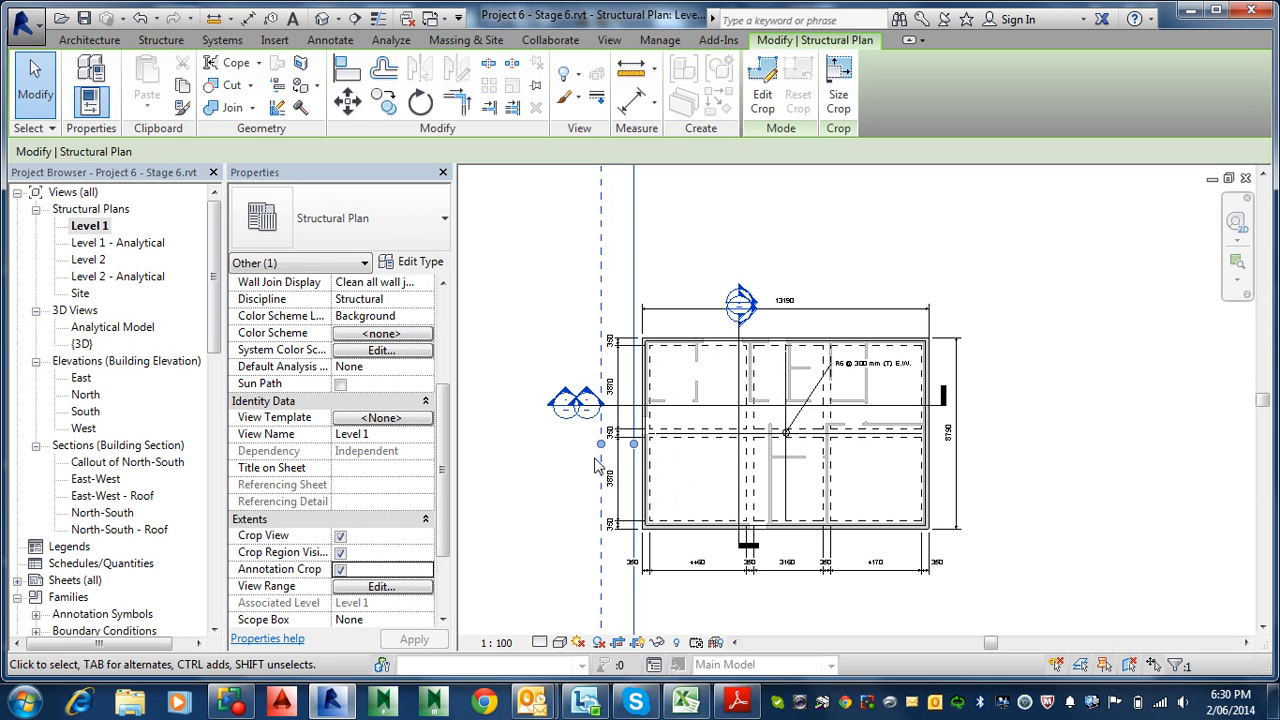
# - Pull the upper, right and lower edges of the crop region in so they closely surround the floor plan
pyautogui.scroll(-4, 1110, 440)
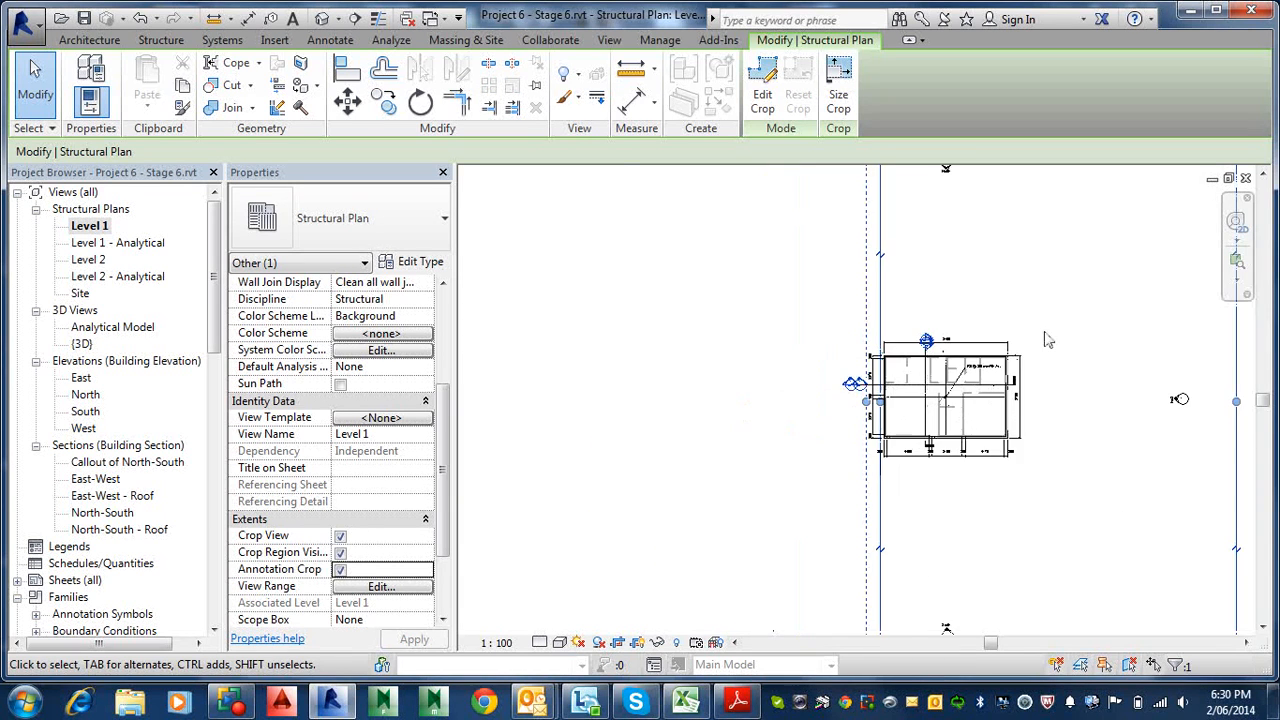
pyautogui.moveTo(1105, 435); pyautogui.dragTo(801, 377, button='middle')
pyautogui.scroll(-1, 801, 377)
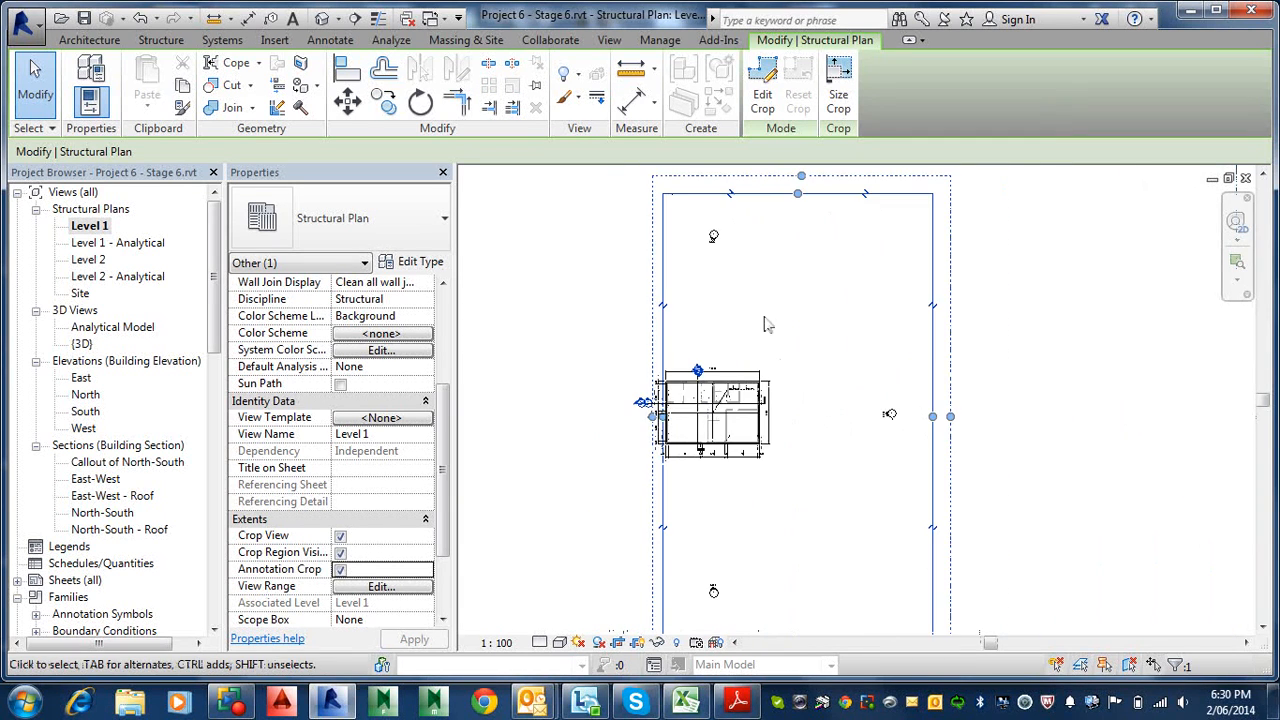
pyautogui.click(799, 200)
pyautogui.moveTo(799, 207); pyautogui.dragTo(803, 392)
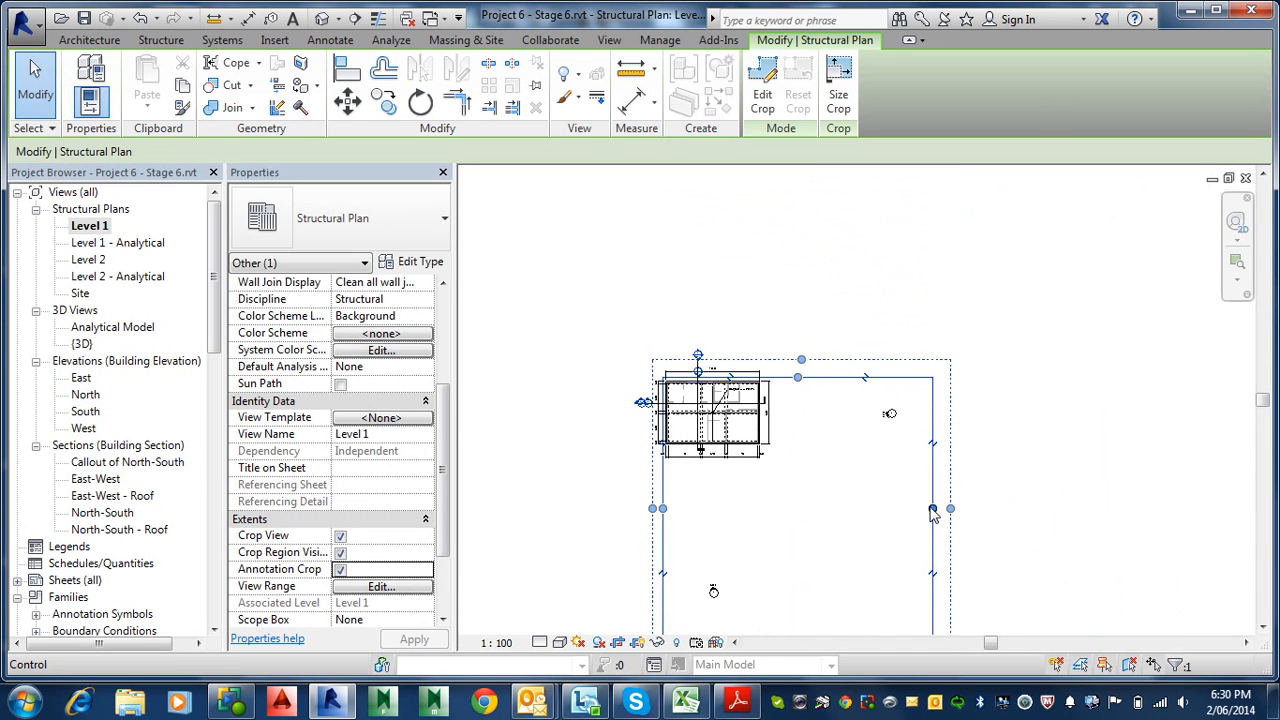
pyautogui.moveTo(932, 512); pyautogui.dragTo(761, 466)
pyautogui.scroll(-2, 736, 602)
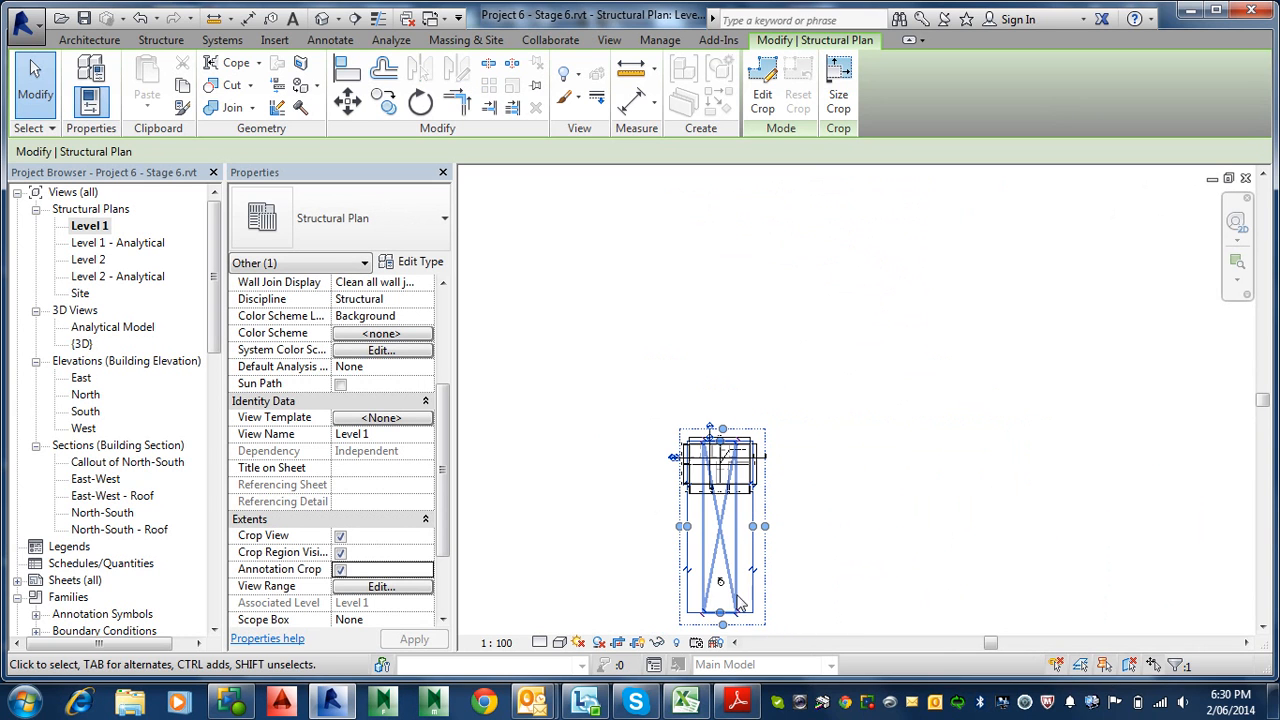
pyautogui.moveTo(722, 612); pyautogui.dragTo(706, 456)
pyautogui.scroll(5, 730, 505)
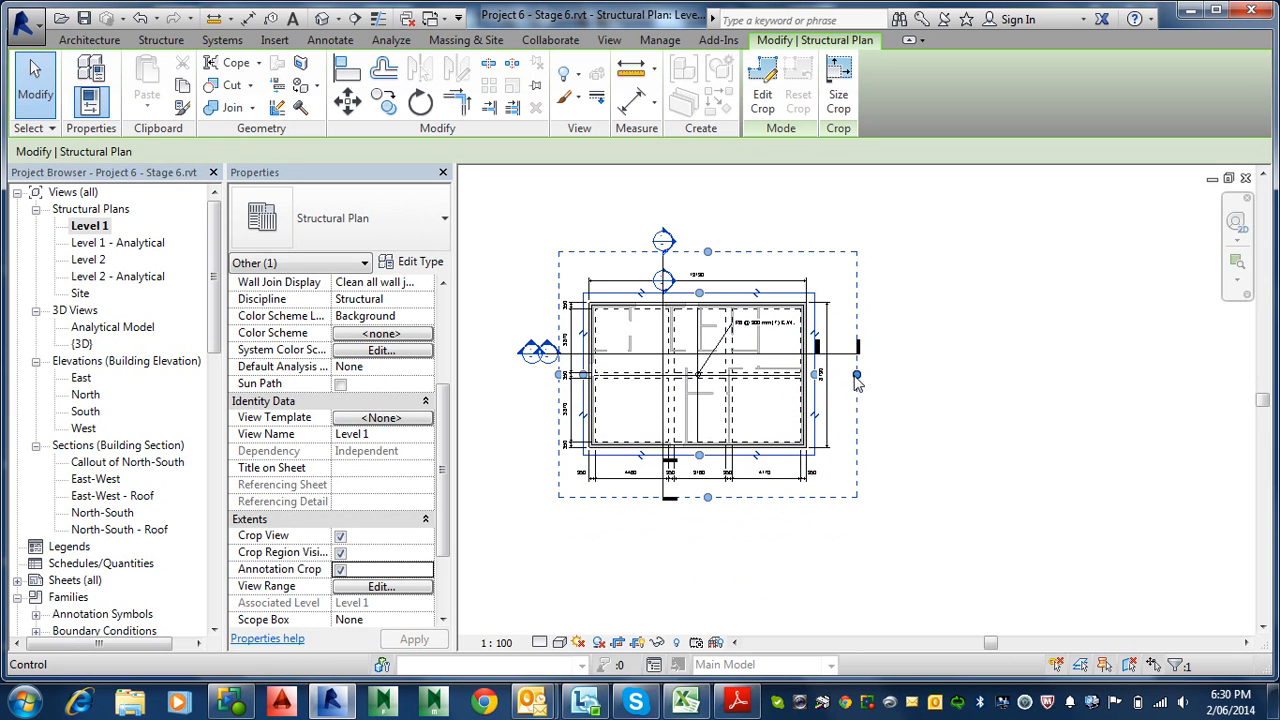
# - Tighten the right, lower and upper annotation crop boundaries around the plan's outer dimensions
pyautogui.moveTo(856, 375); pyautogui.dragTo(836, 374)
pyautogui.moveTo(702, 498); pyautogui.dragTo(699, 488)
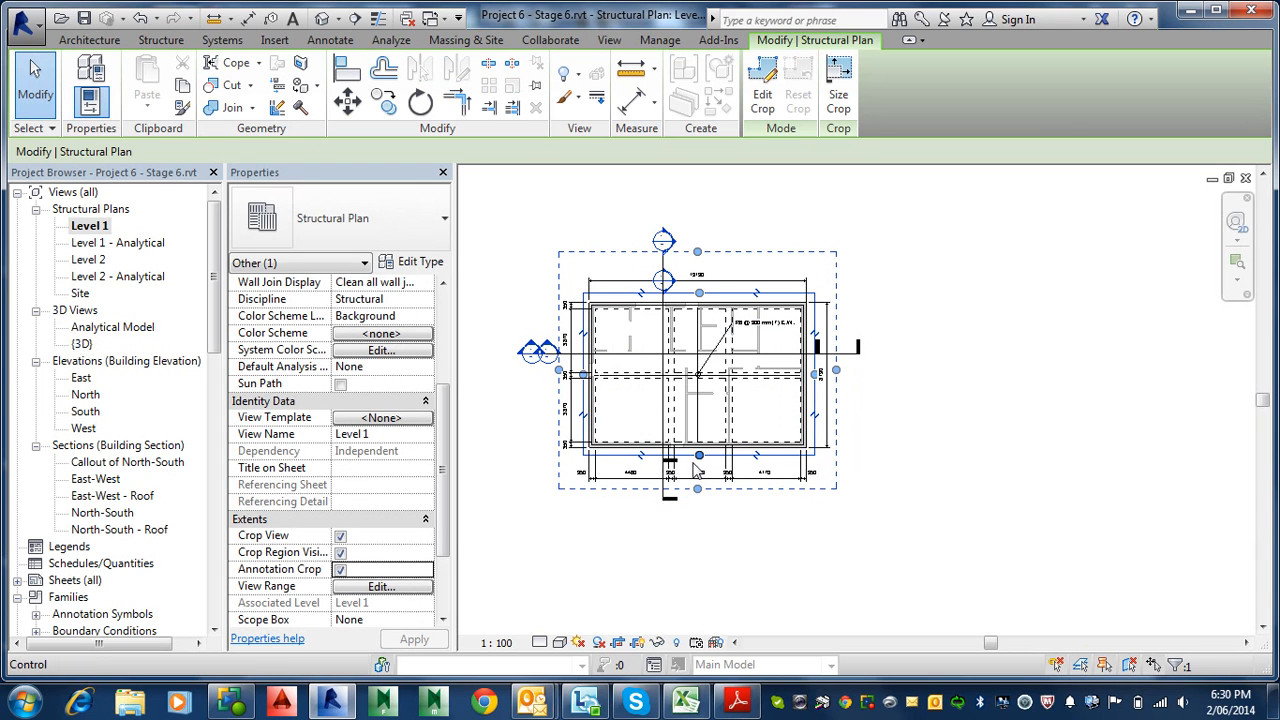
pyautogui.moveTo(700, 265); pyautogui.dragTo(694, 280)
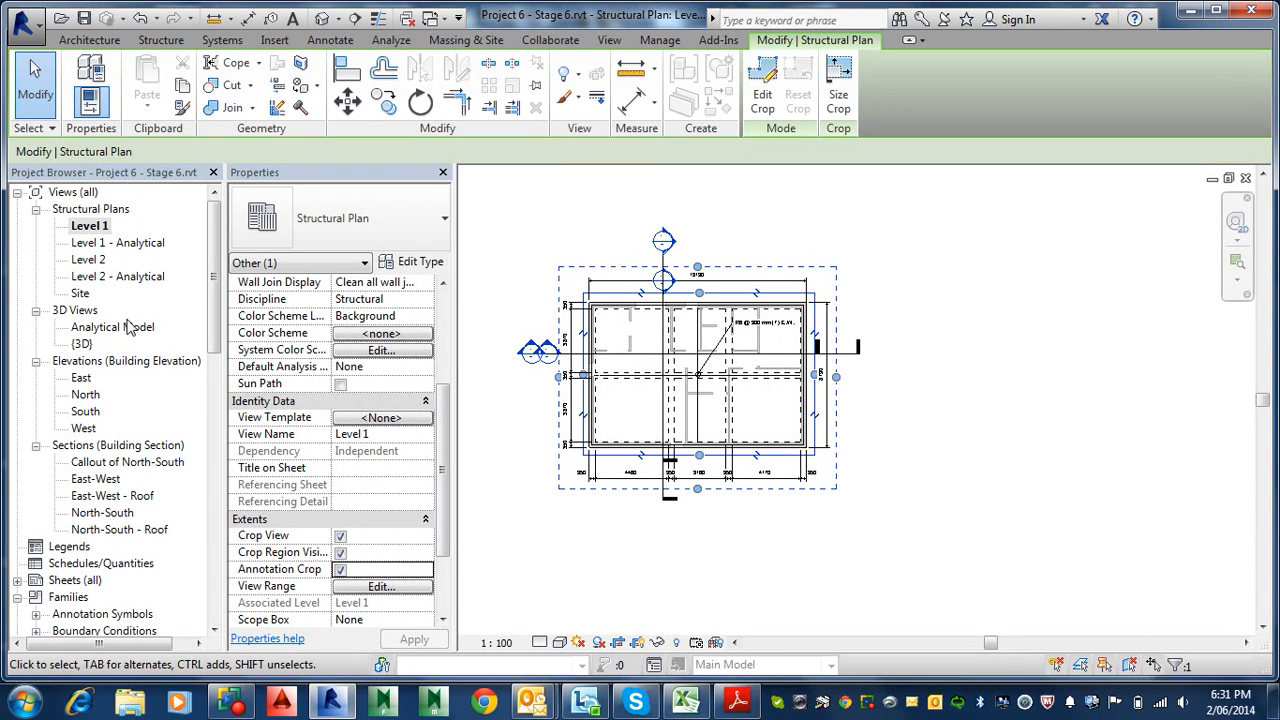
# - Open sheet S.1 and place the Level 1 plan view in the lower-left corner of its drawing area
pyautogui.doubleClick(66, 582)
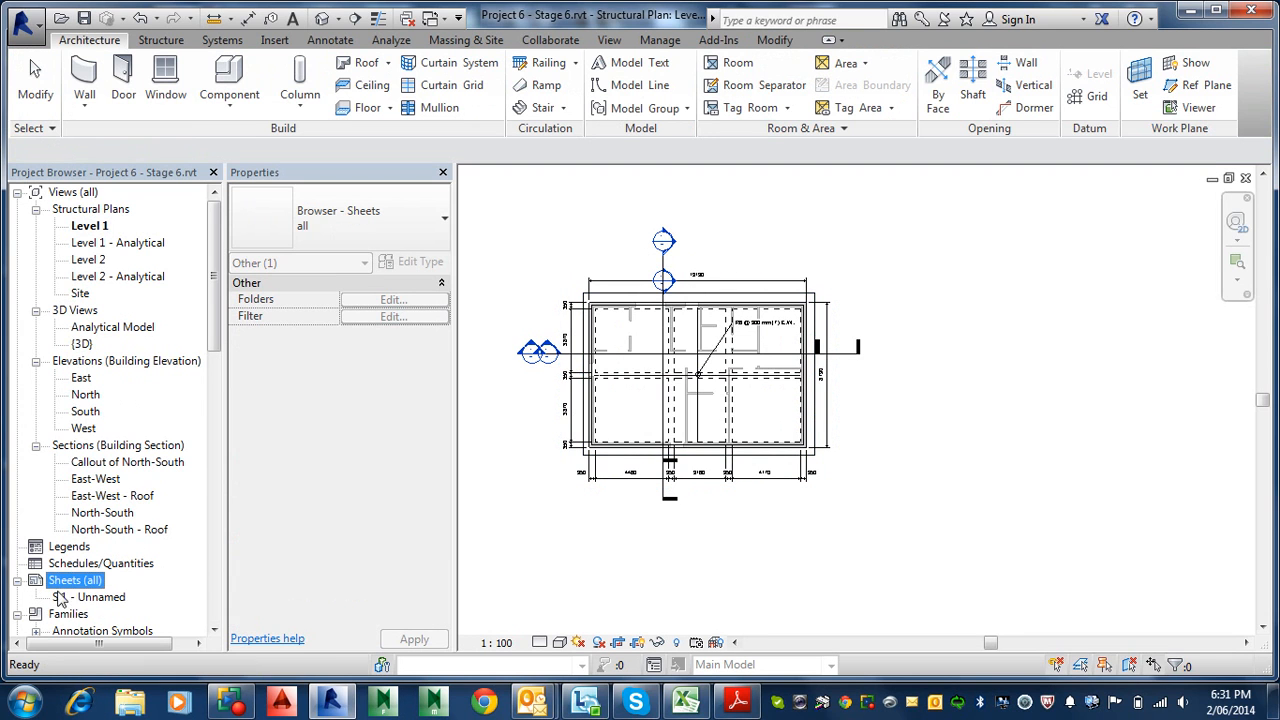
pyautogui.click(90, 598)
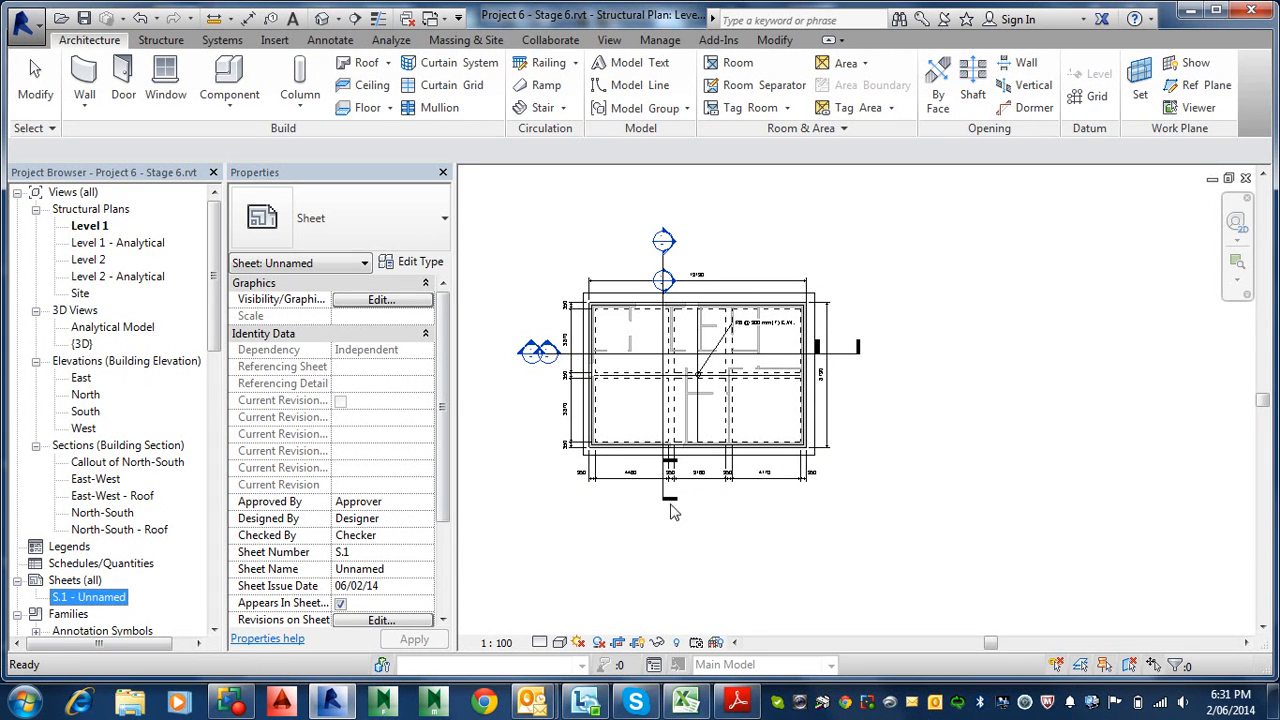
pyautogui.doubleClick(112, 598)
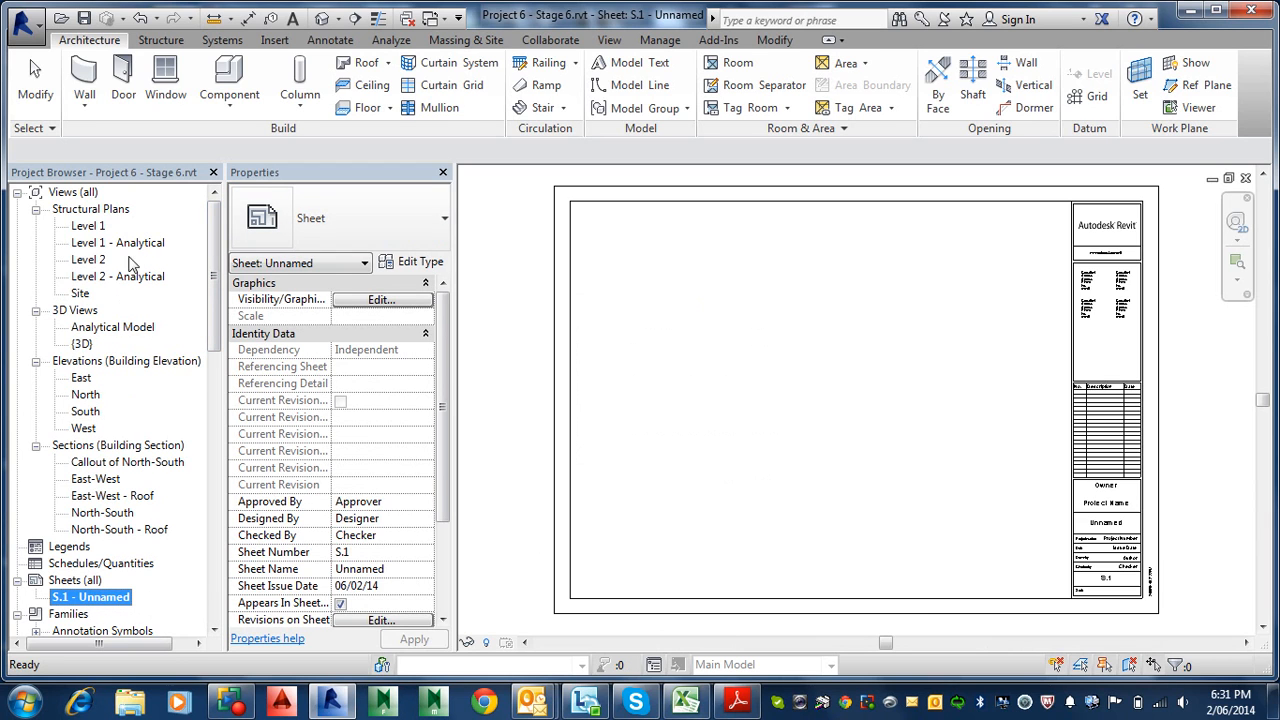
pyautogui.moveTo(88, 230); pyautogui.dragTo(671, 509)
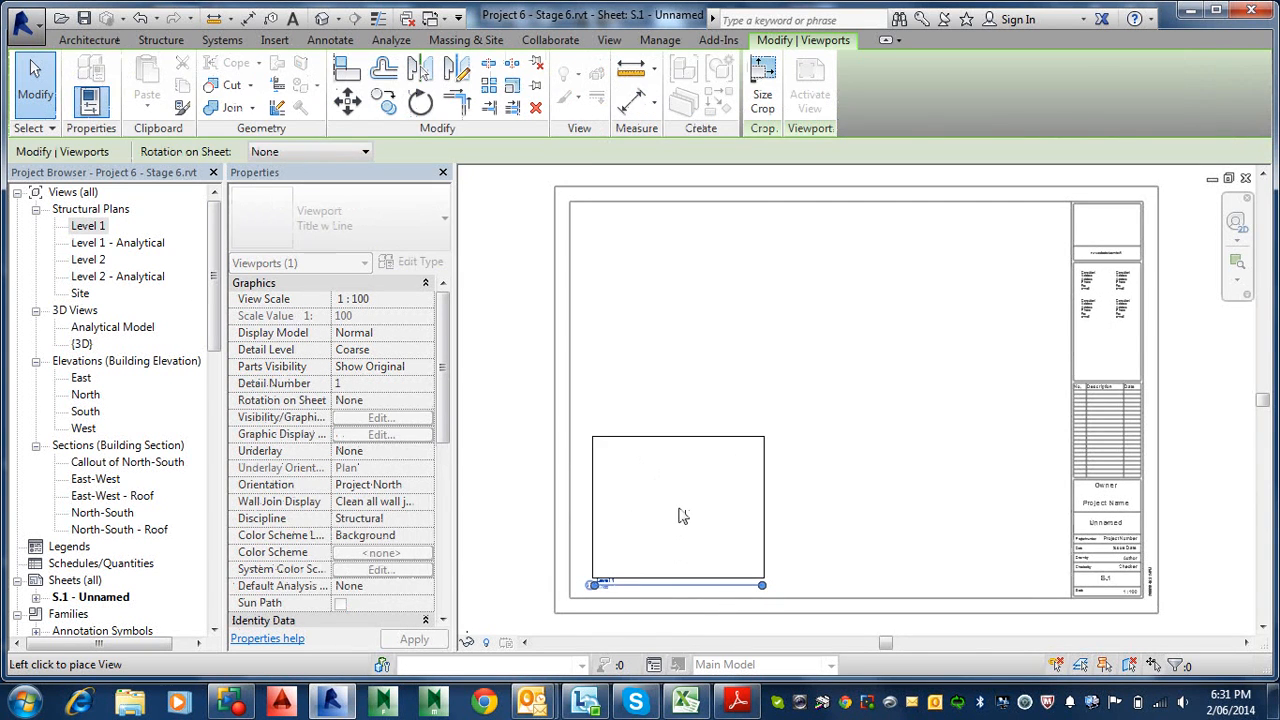
pyautogui.click(683, 515)
pyautogui.scroll(2, 790, 553)
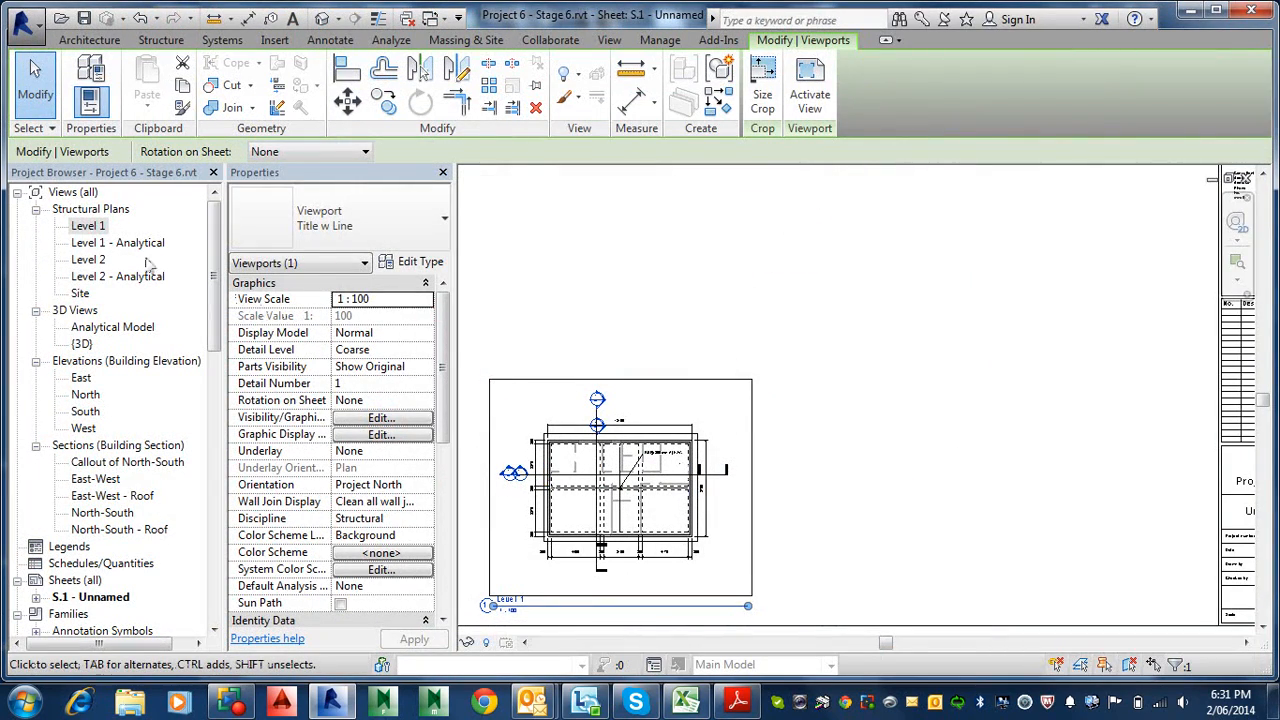
# - Return to the Level 1 plan and disable Crop Region Visible and Annotation Crop, keeping Crop View enabled
pyautogui.doubleClick(89, 230)
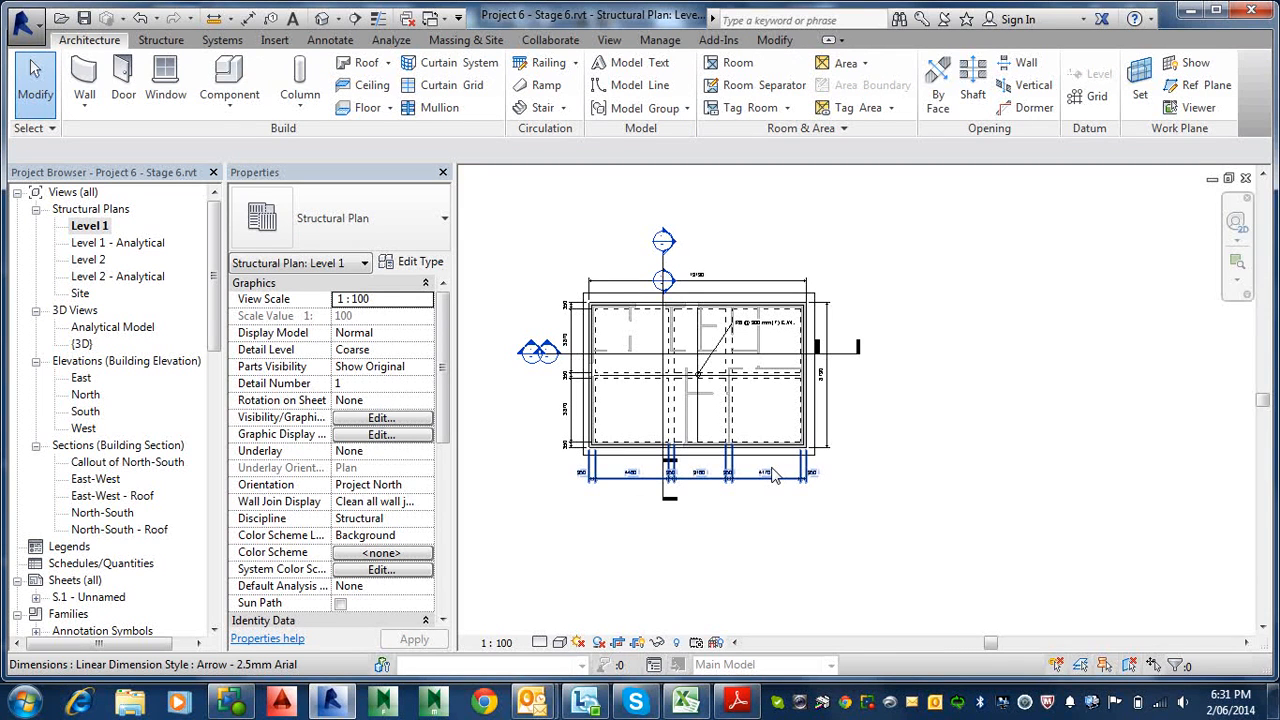
pyautogui.click(95, 227)
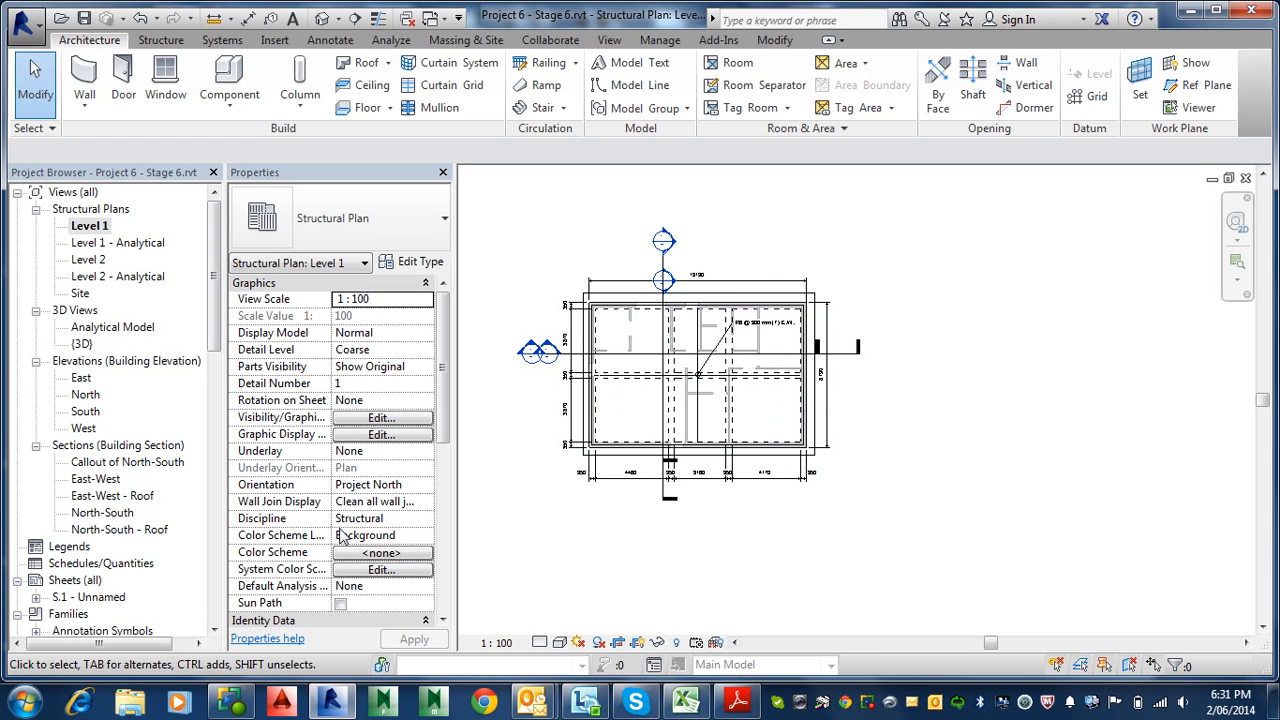
pyautogui.scroll(-2, 366, 583)
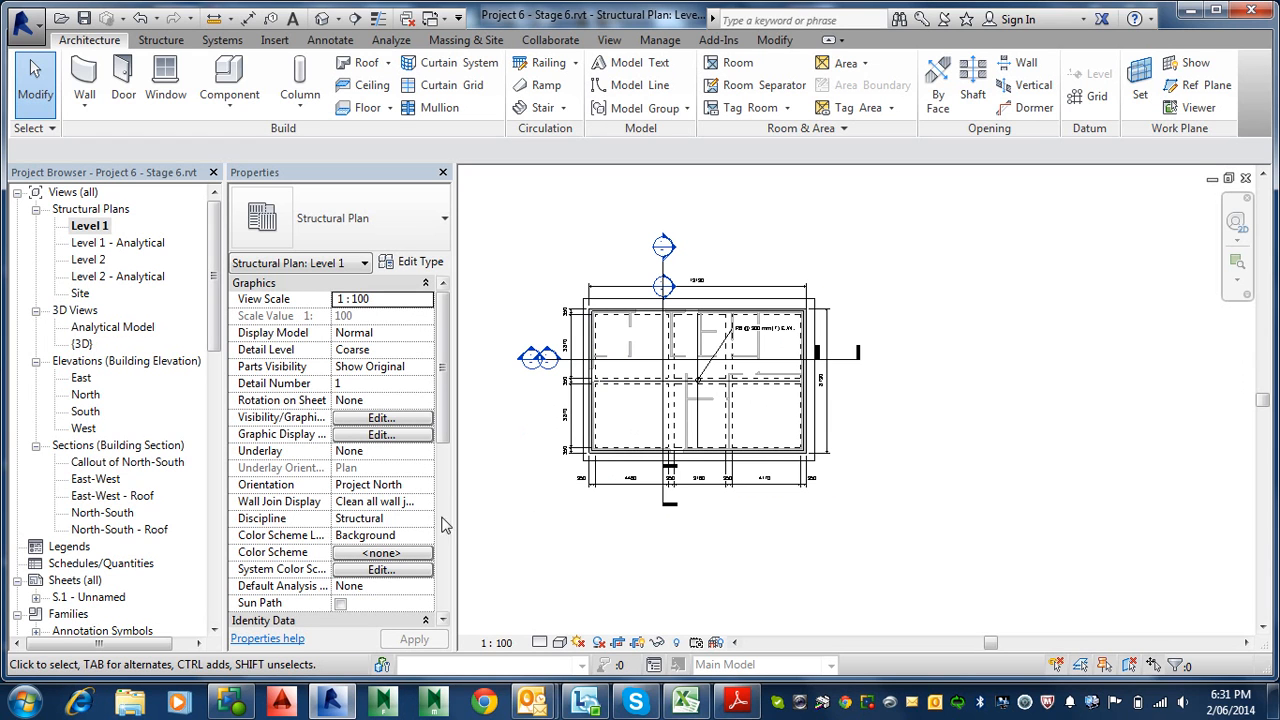
pyautogui.scroll(-5, 441, 530)
pyautogui.scroll(-1, 441, 530)
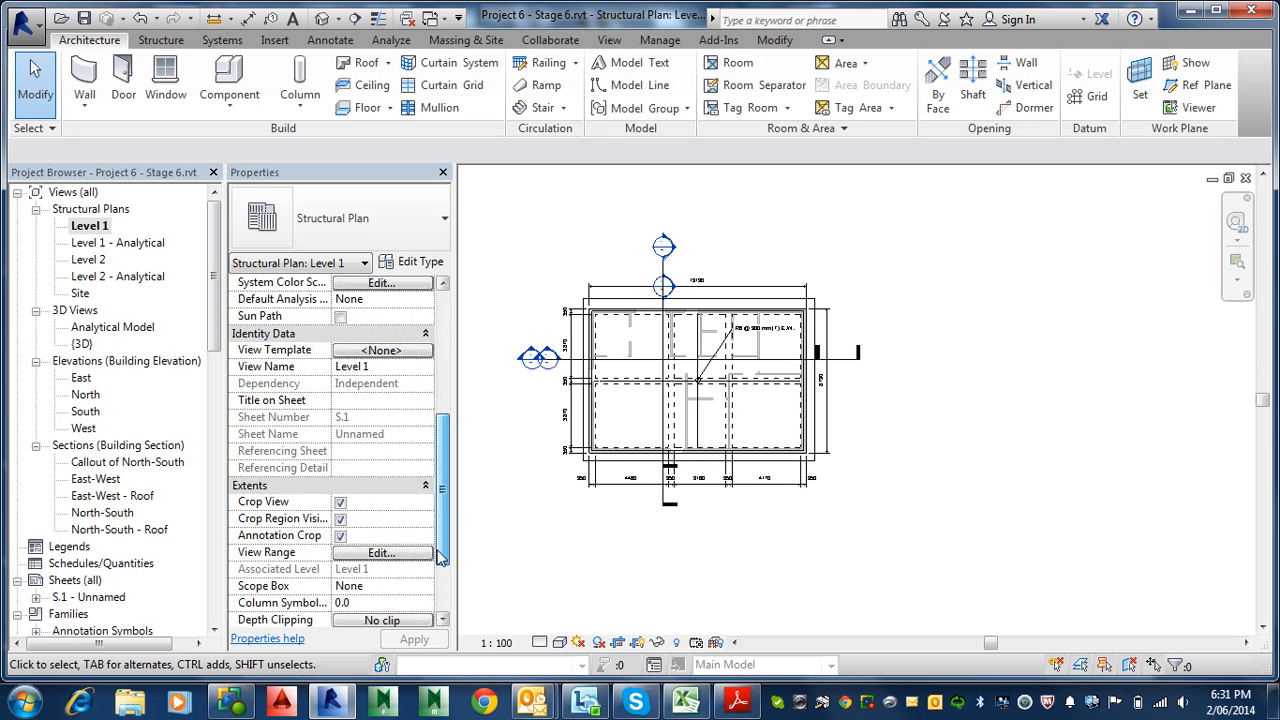
pyautogui.click(340, 519)
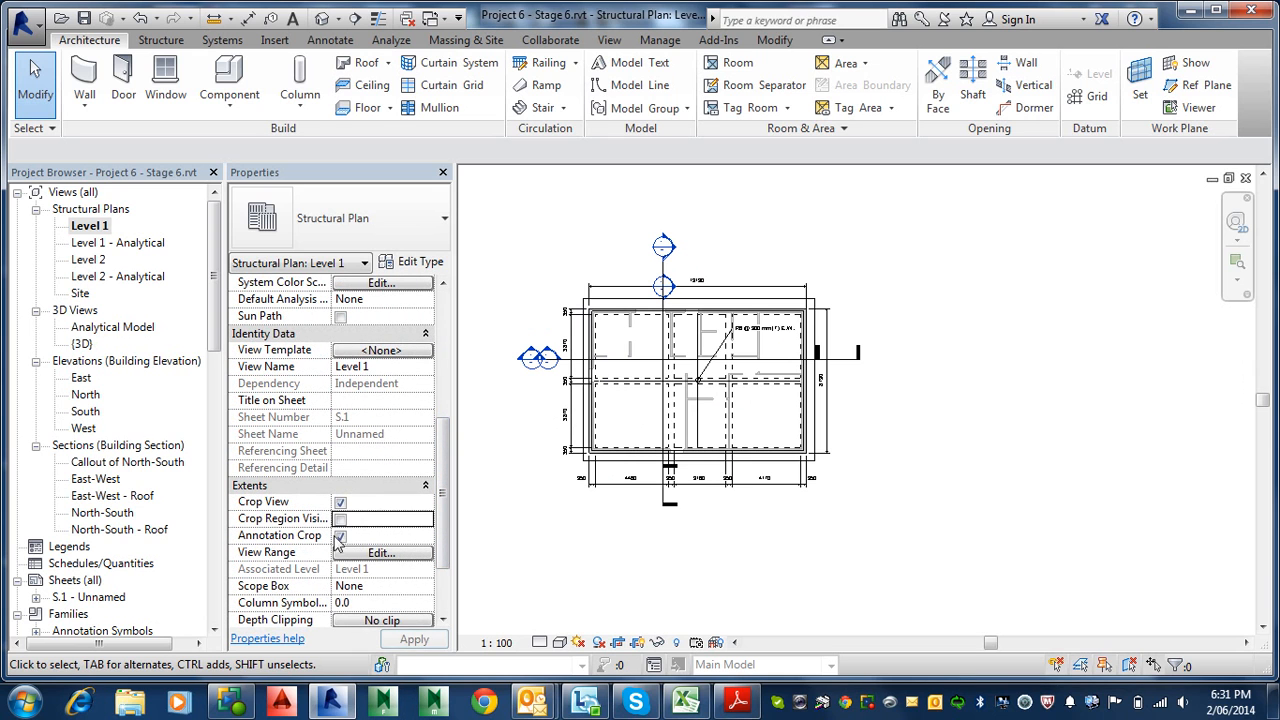
pyautogui.click(340, 536)
pyautogui.click(414, 639)
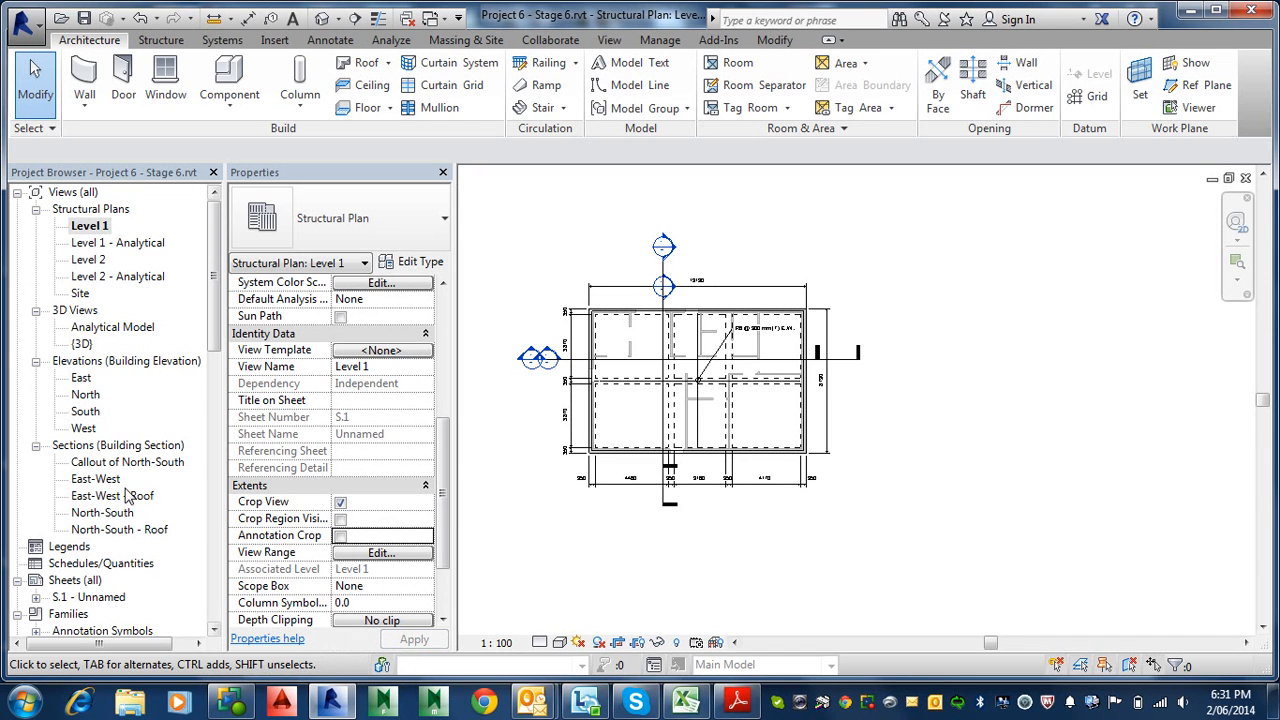
# - Open sheet S.1 and move the Level 1 viewport title up and across so it sits directly beneath the plan
pyautogui.doubleClick(80, 597)
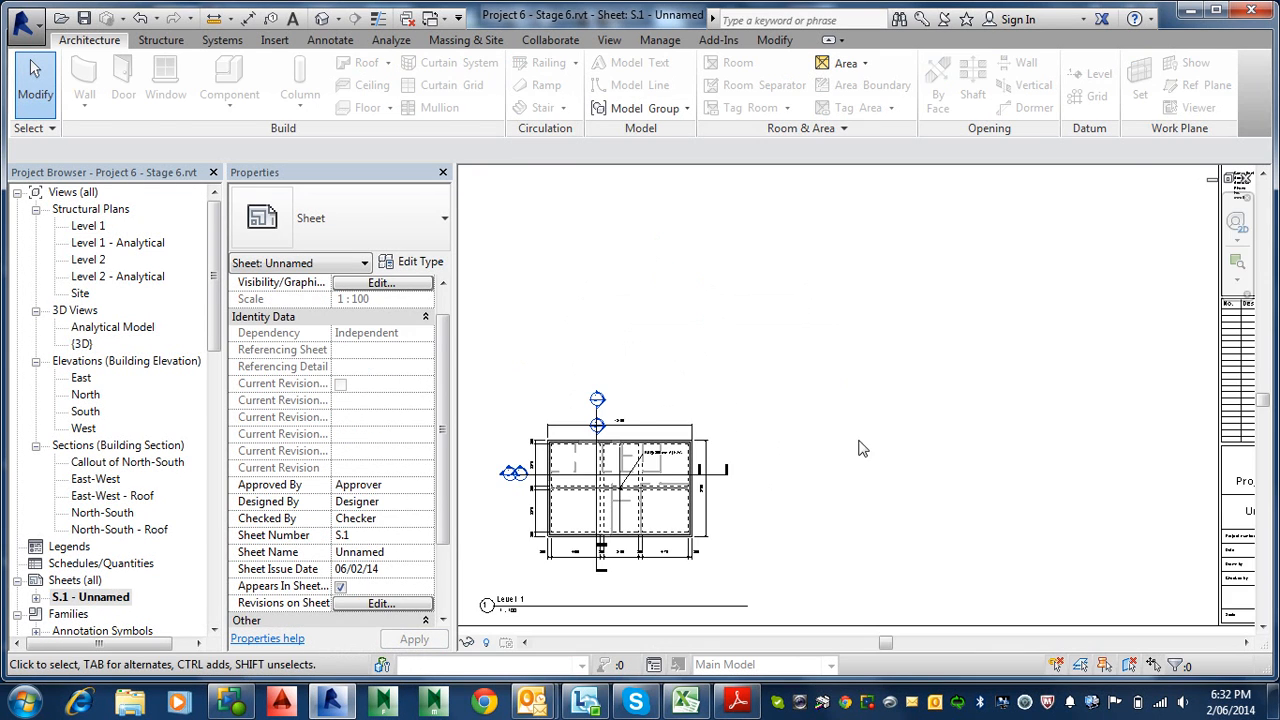
pyautogui.scroll(-1, 868, 443)
pyautogui.moveTo(903, 448); pyautogui.dragTo(946, 391, button='middle')
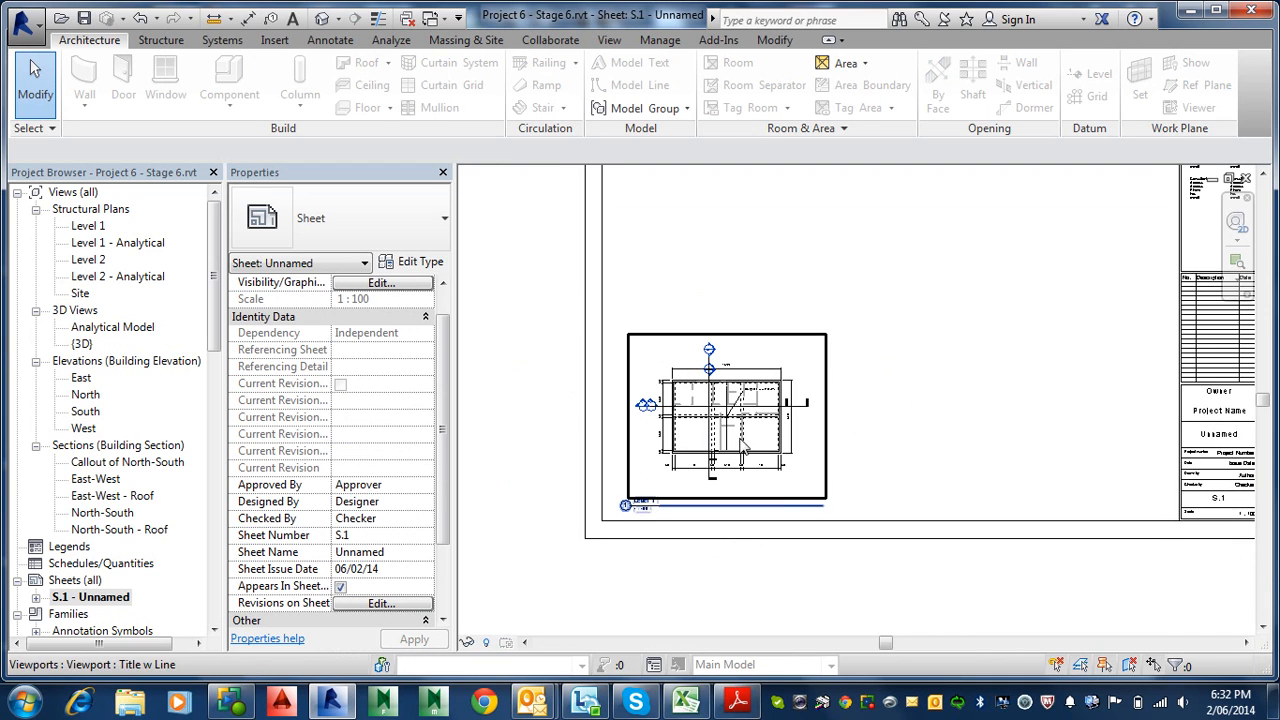
pyautogui.click(817, 516)
pyautogui.scroll(2, 815, 518)
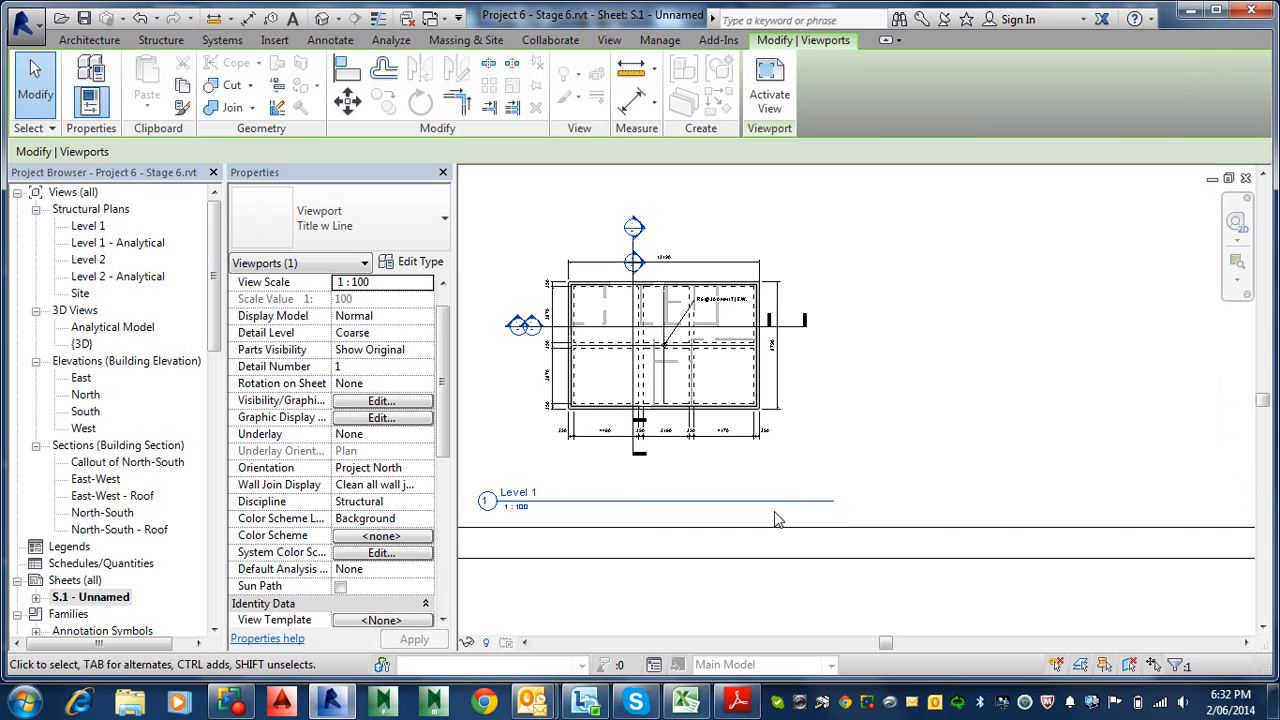
pyautogui.moveTo(784, 500); pyautogui.dragTo(846, 486)
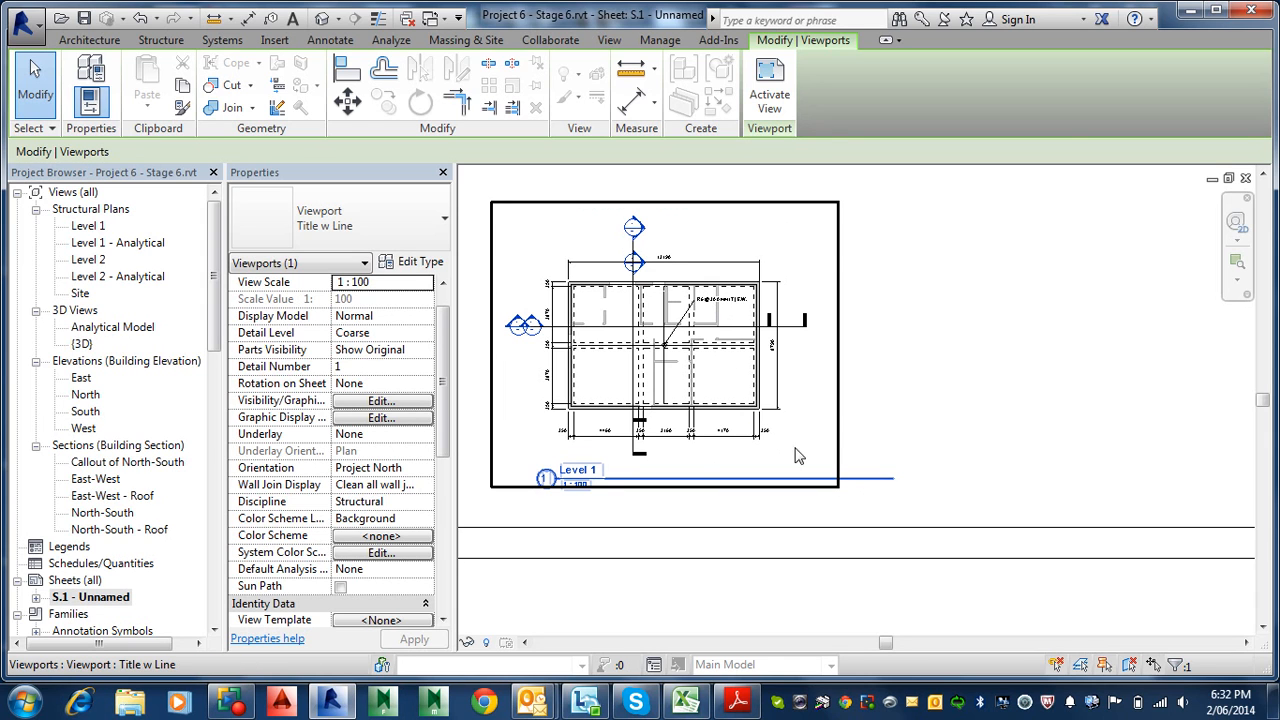
# - Shorten the Level 1 viewport's title line so it ends just past the title text
pyautogui.click(838, 458)
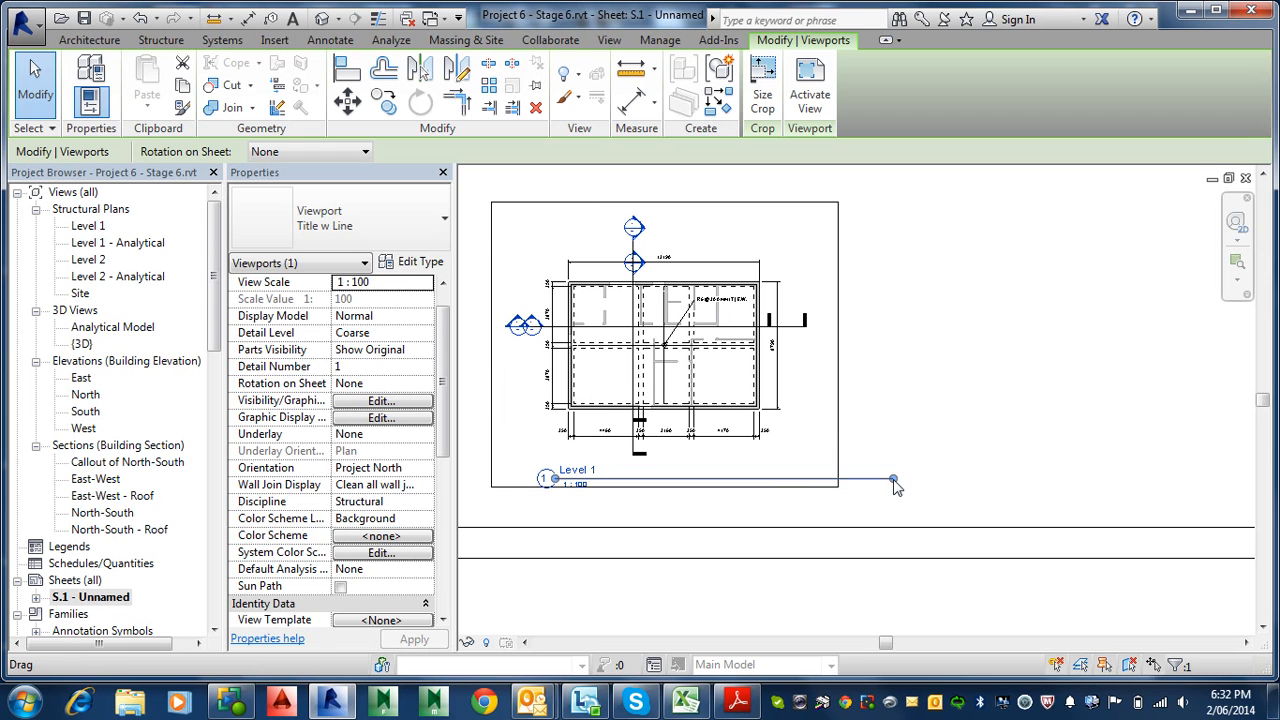
pyautogui.moveTo(896, 486); pyautogui.dragTo(650, 497)
pyautogui.click(985, 473)
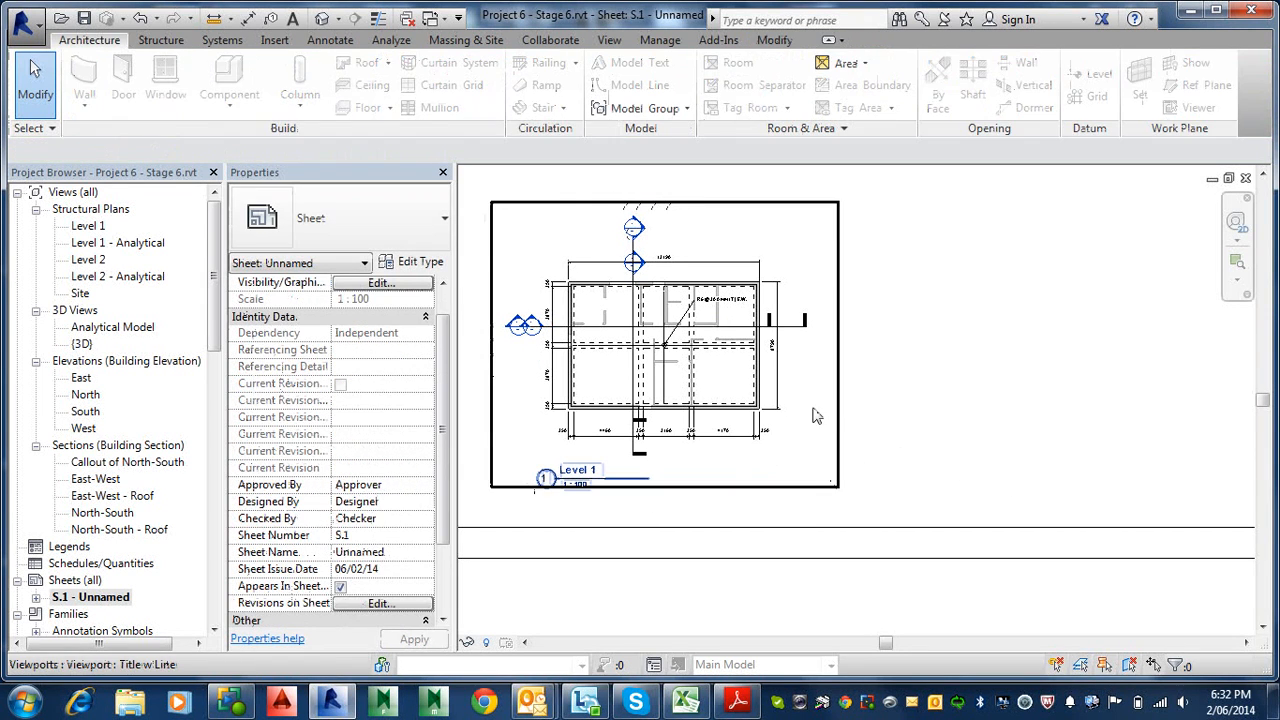
pyautogui.click(615, 478)
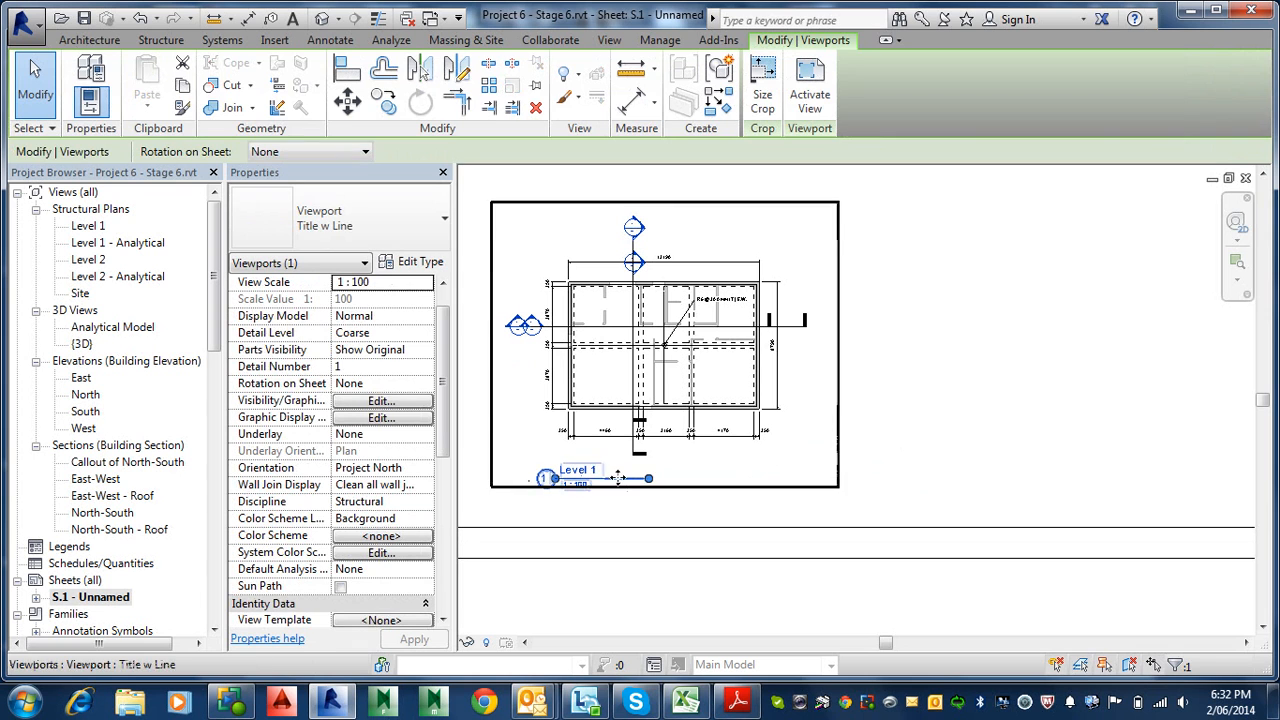
pyautogui.click(731, 503)
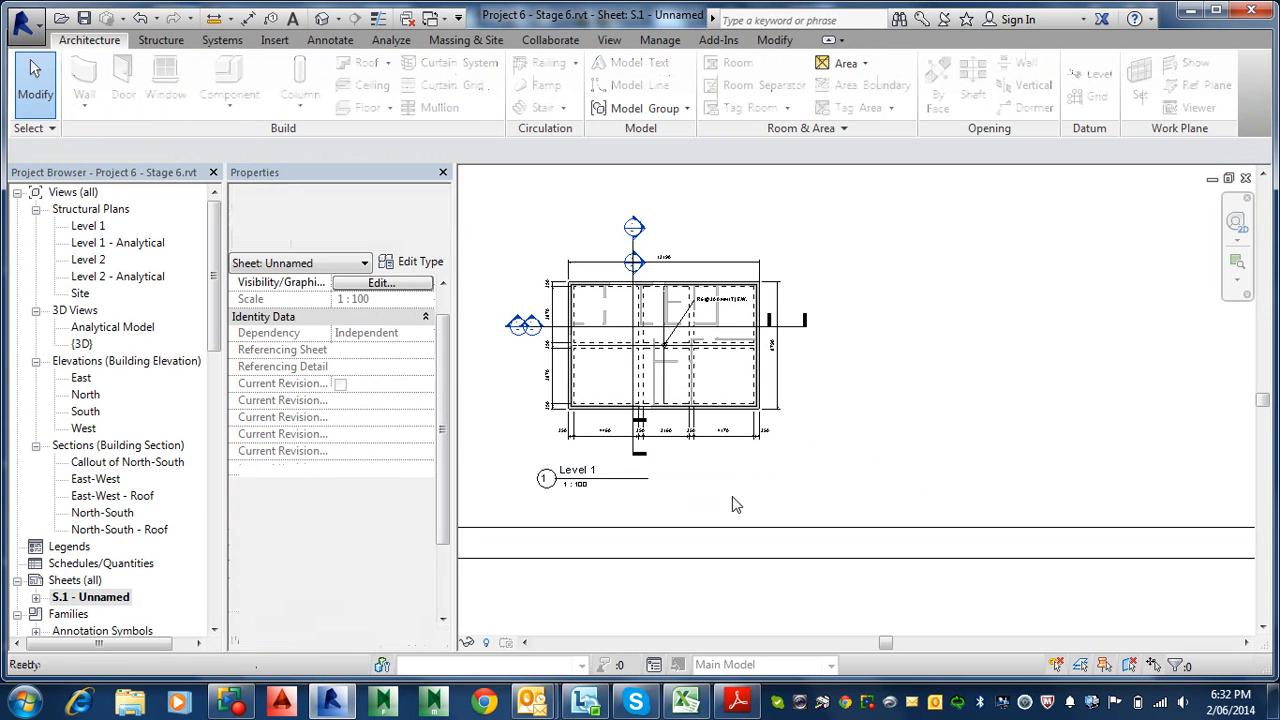
pyautogui.click(618, 484)
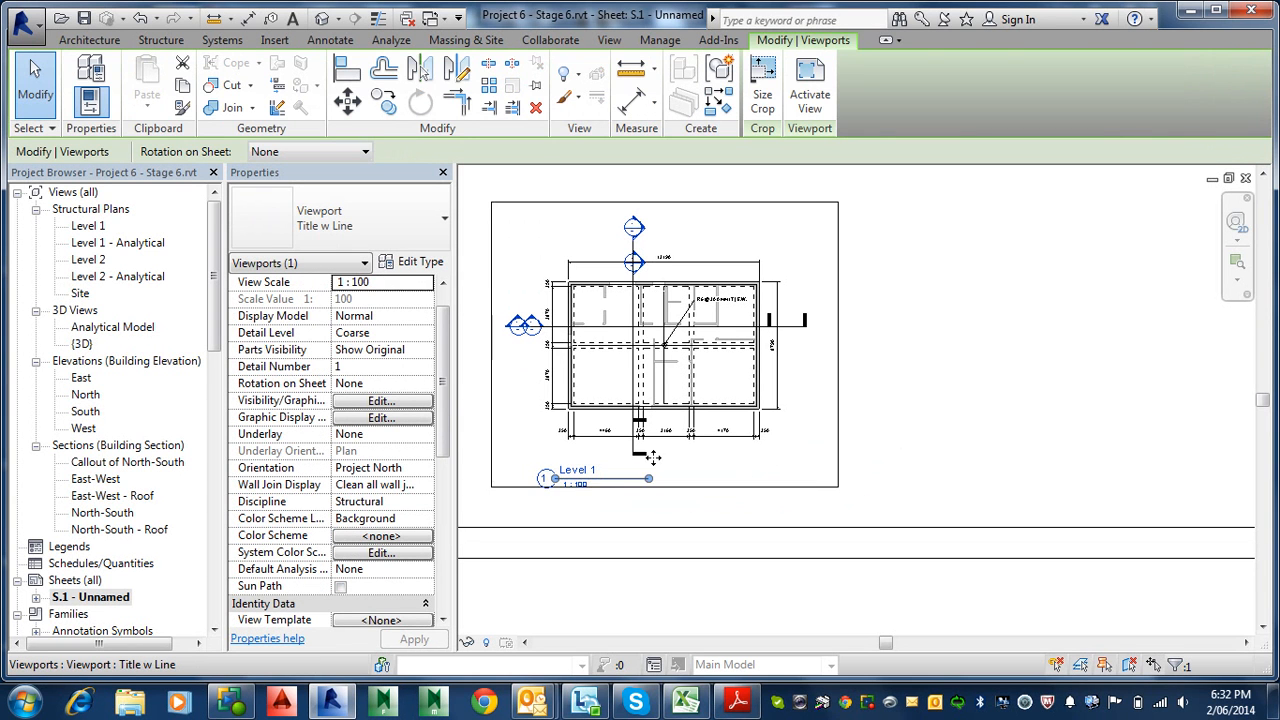
pyautogui.press('Escape')
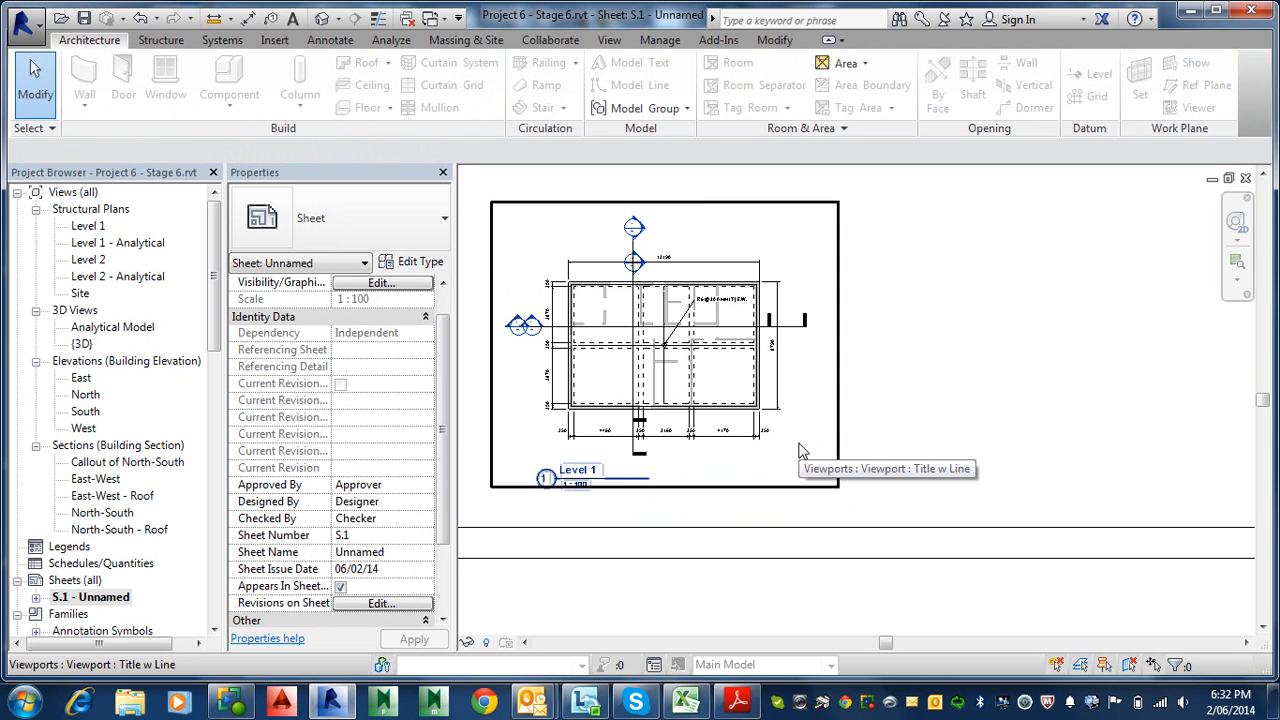
pyautogui.scroll(-2, 690, 250)
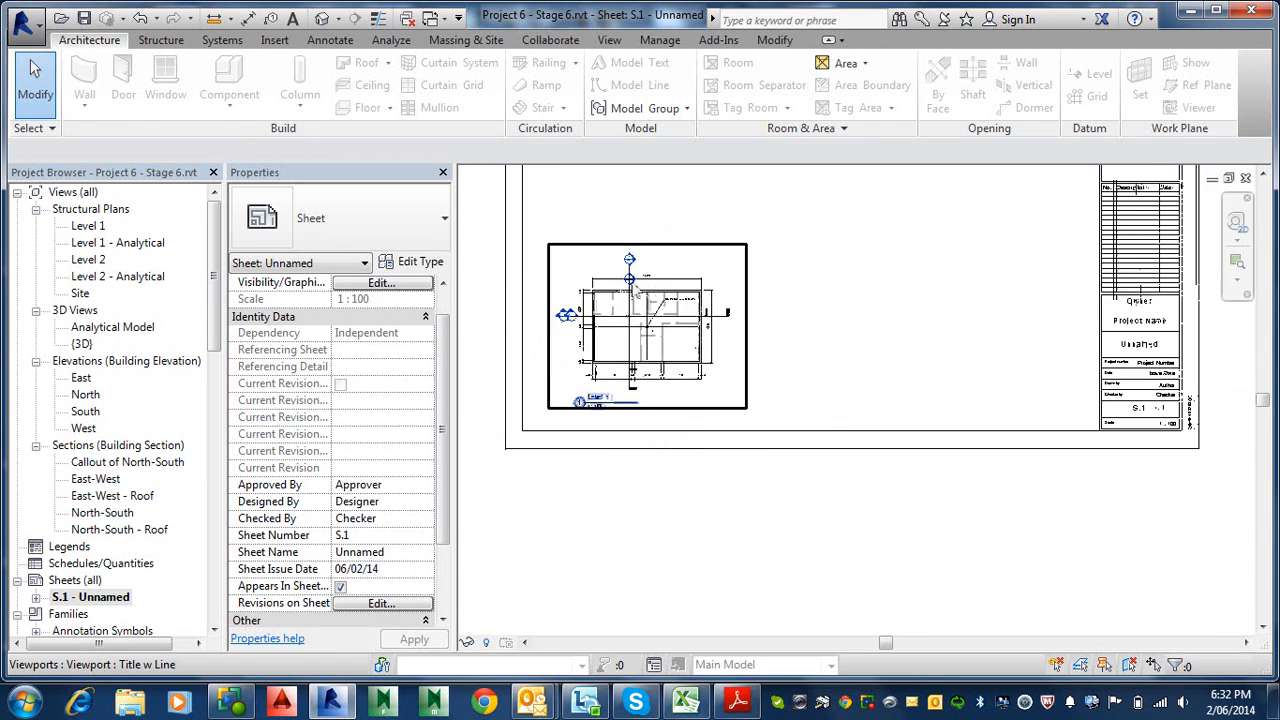
pyautogui.moveTo(660, 240); pyautogui.dragTo(681, 460, button='middle')
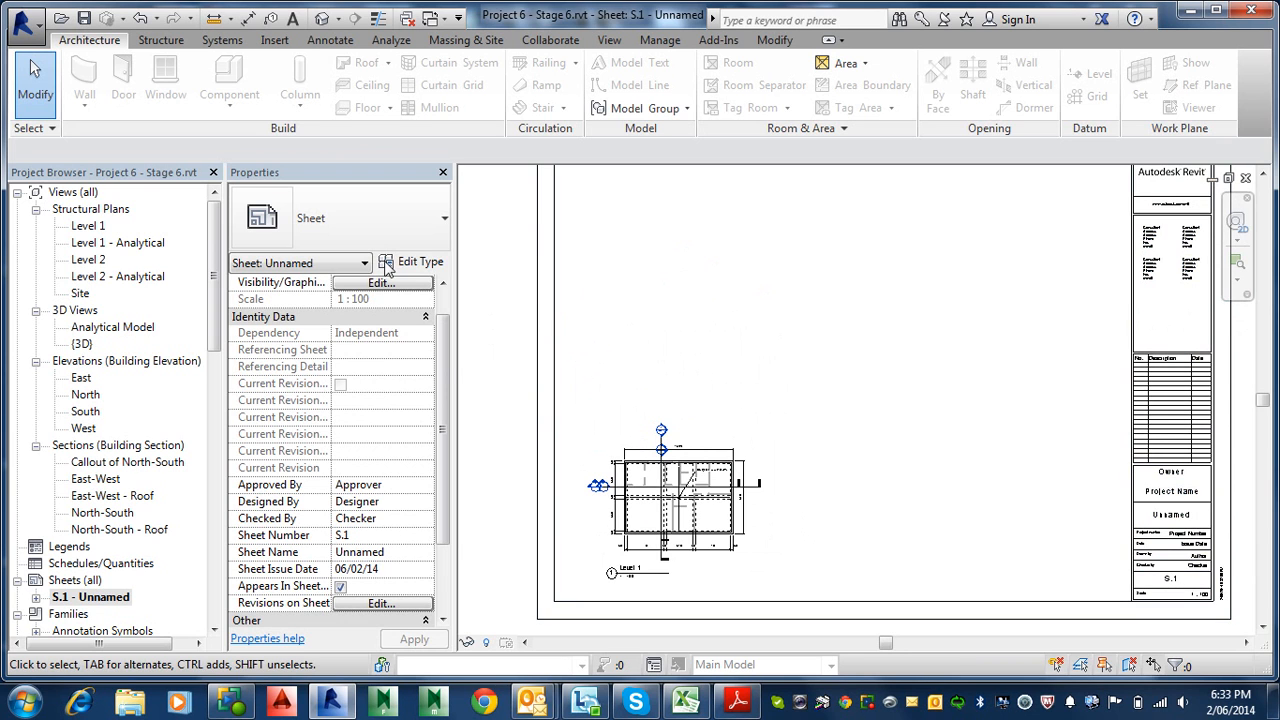
pyautogui.scroll(4, 666, 452)
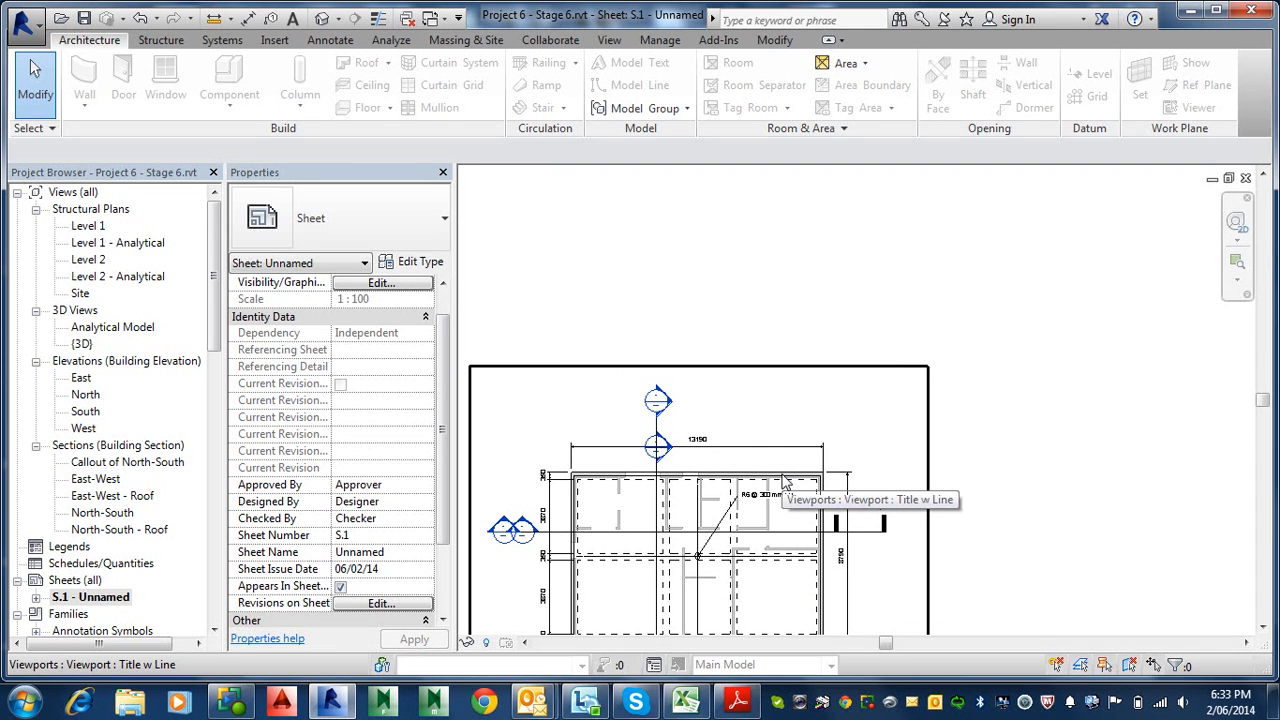
pyautogui.scroll(-1, 785, 482)
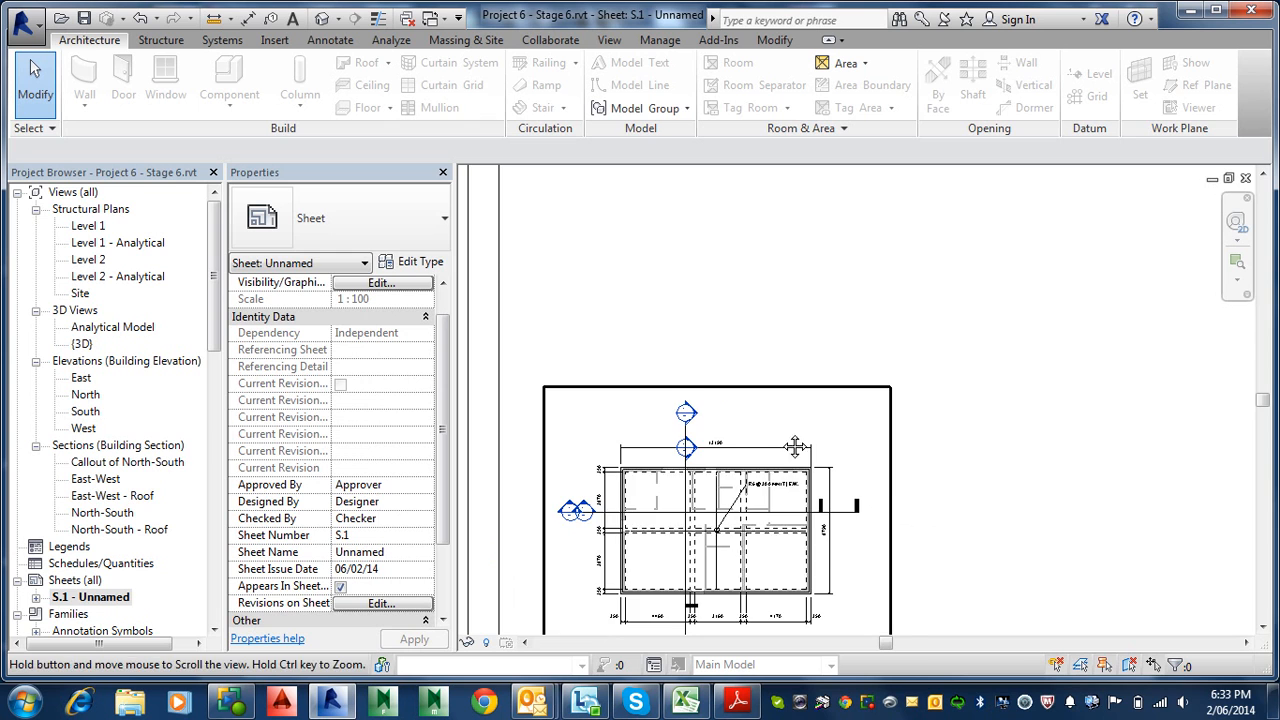
pyautogui.scroll(-1, 810, 400)
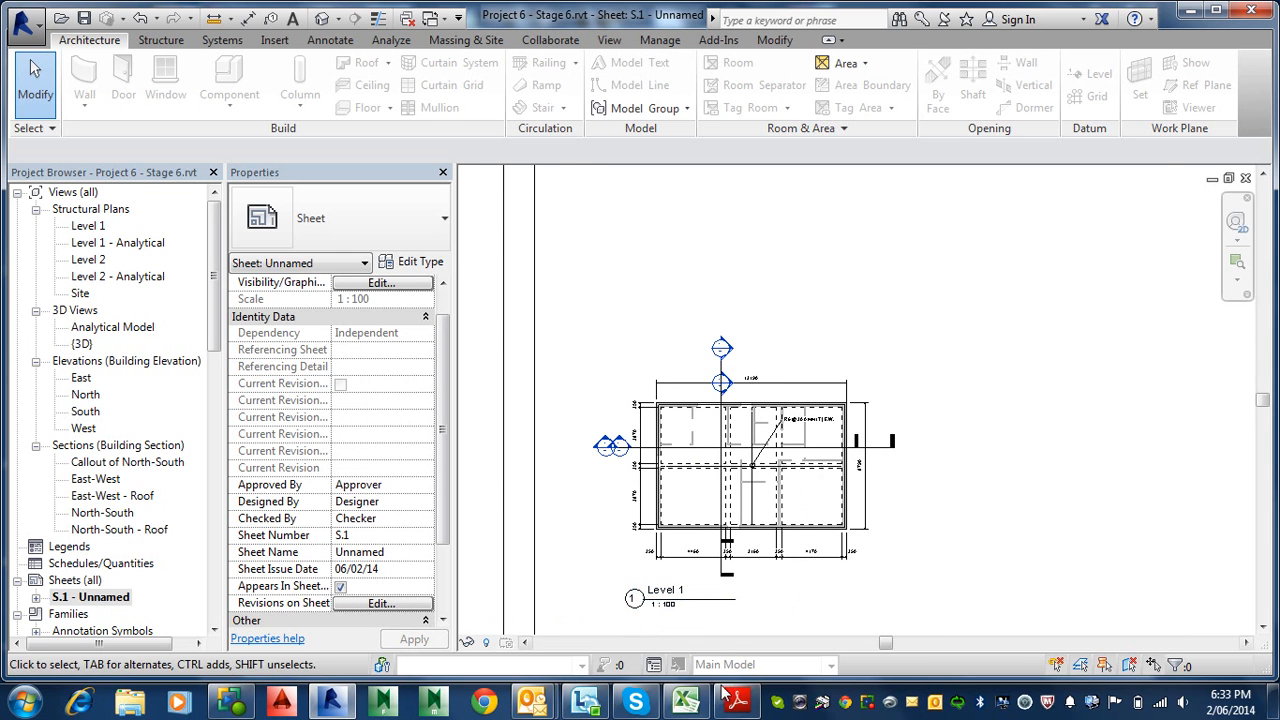
# - Switch to the structural notes PDF in Adobe Reader and read items 2 and 3 on cropping regions and the Level 2 height
pyautogui.hotkey('alt', 'Tab')
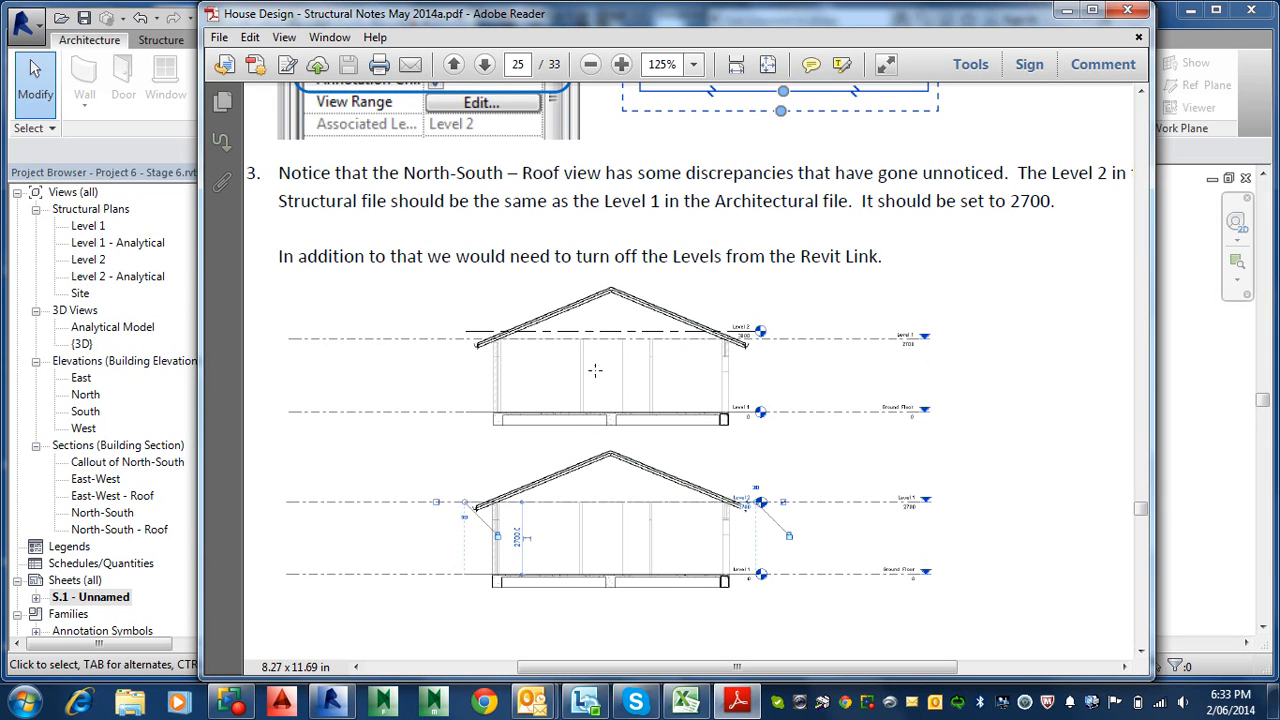
pyautogui.scroll(5, 537, 210)
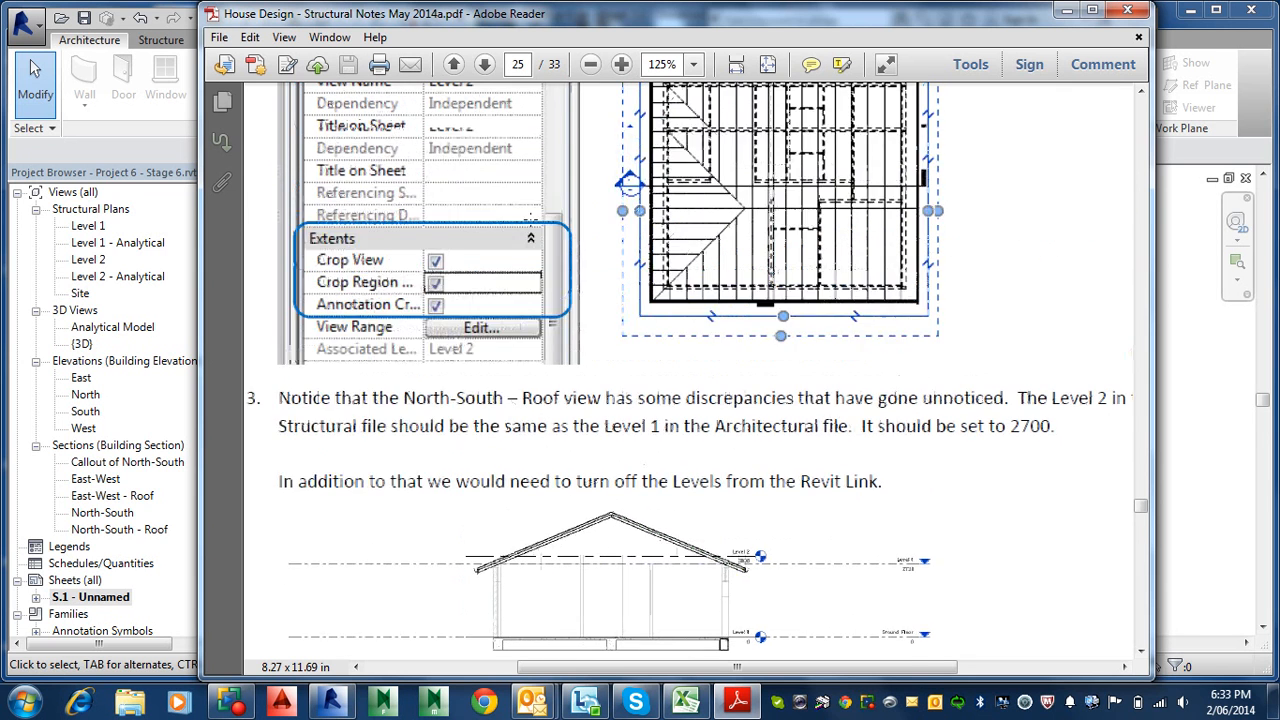
pyautogui.scroll(-1, 582, 485)
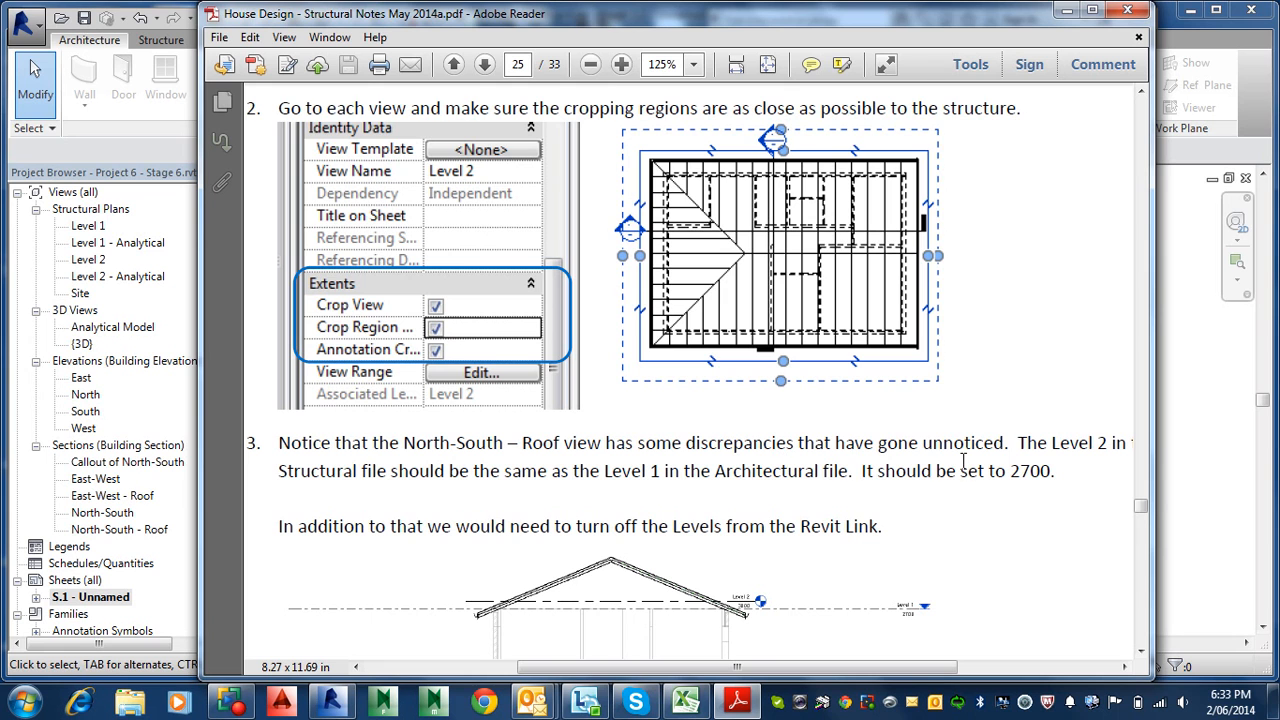
pyautogui.scroll(-2, 629, 481)
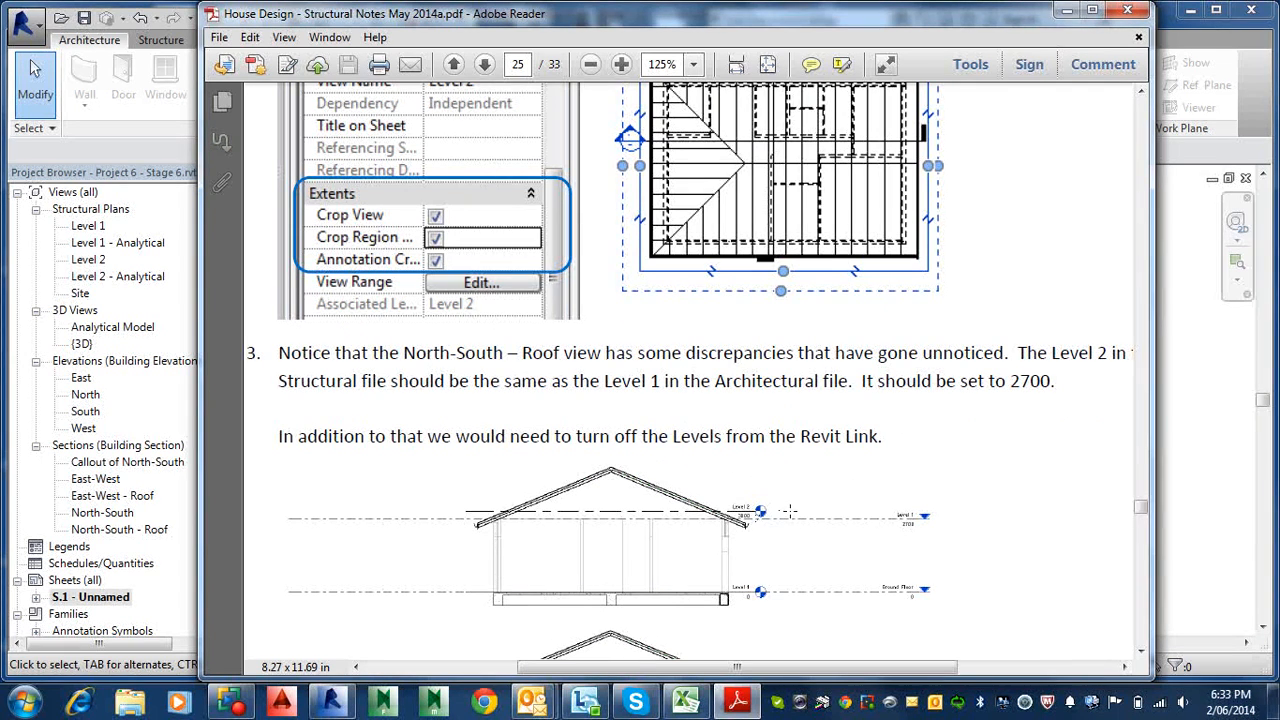
pyautogui.scroll(-3, 492, 489)
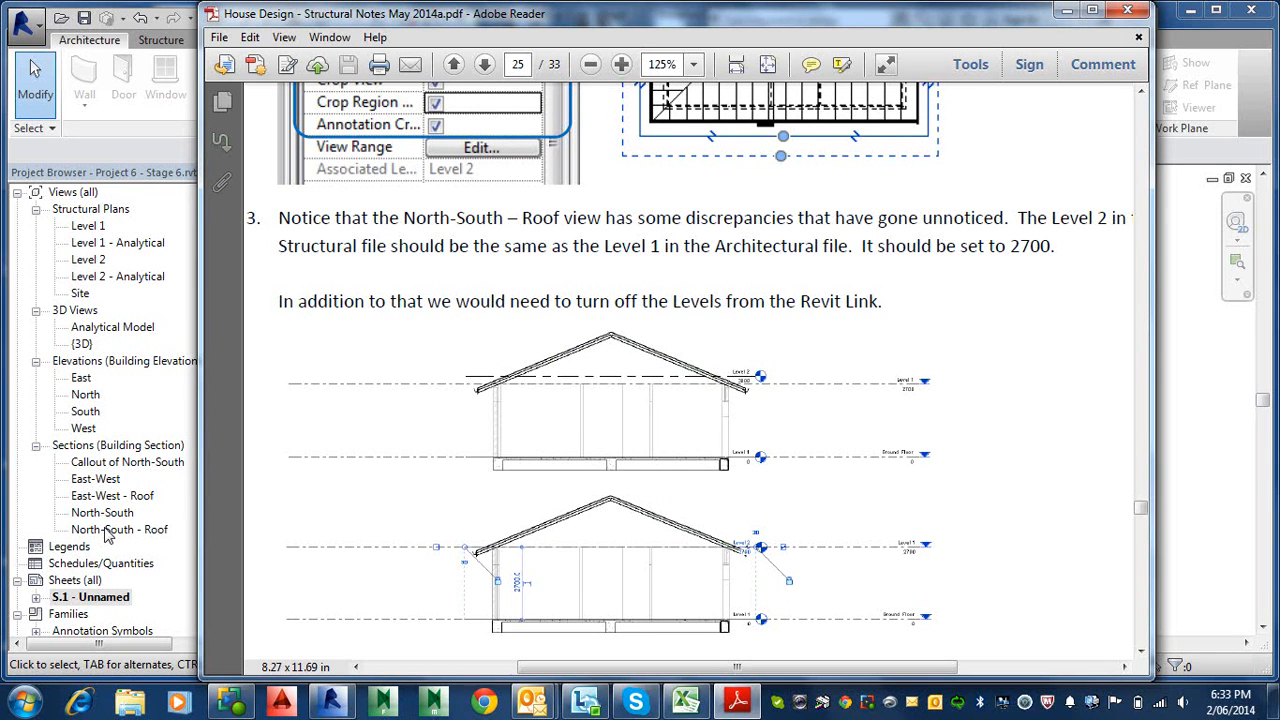
# - Switch back to Revit, open the North-South - Roof section and set the Level 2 elevation to 2700
pyautogui.doubleClick(108, 532)
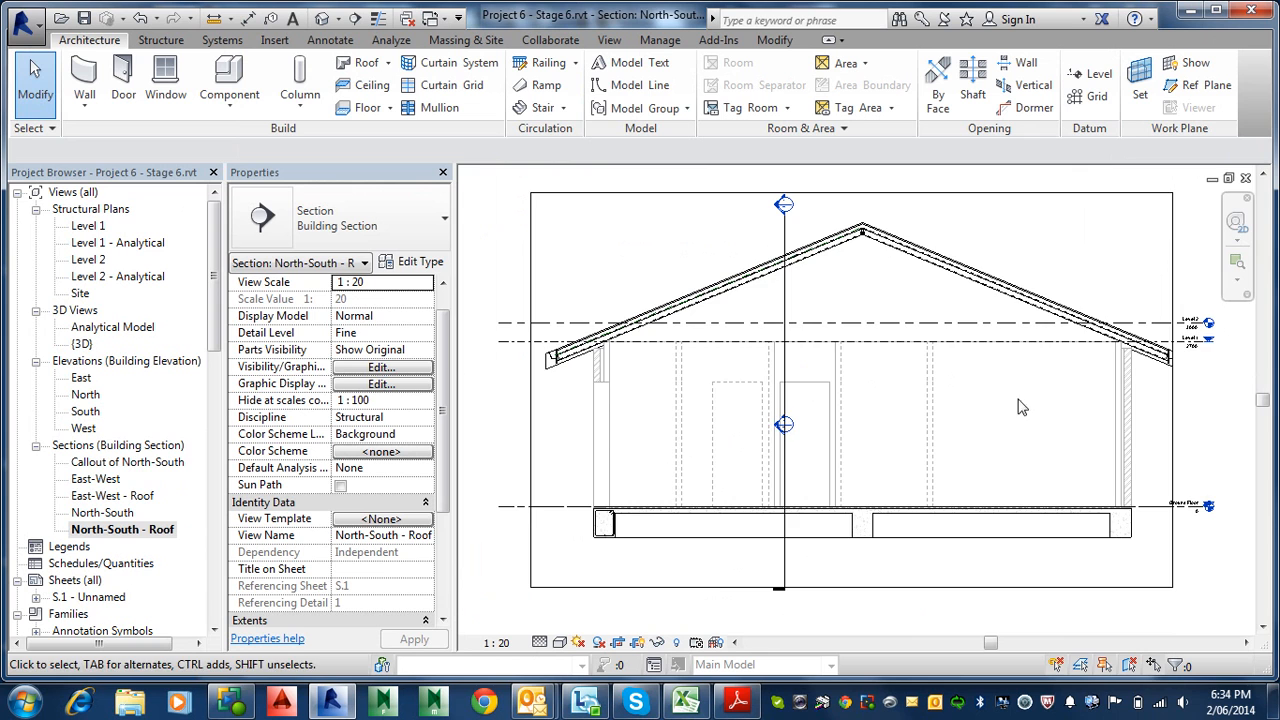
pyautogui.moveTo(1019, 386); pyautogui.dragTo(863, 403, button='middle')
pyautogui.scroll(3, 985, 380)
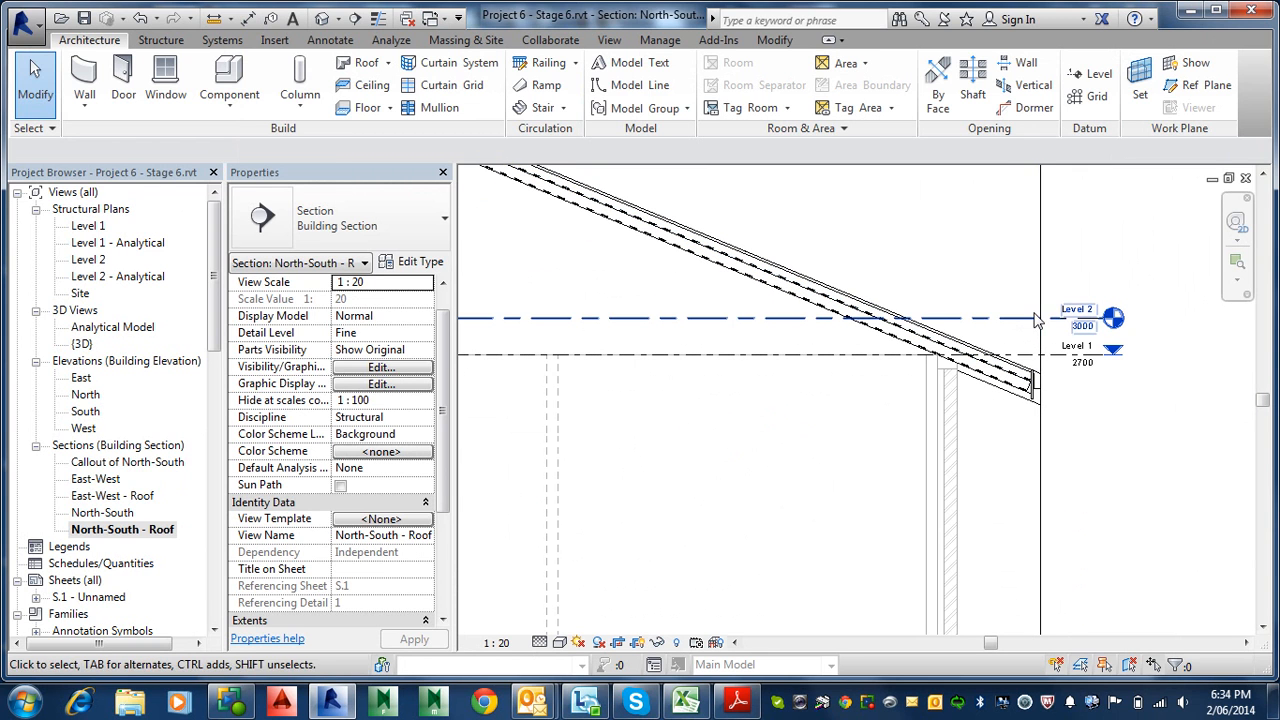
pyautogui.click(1019, 324)
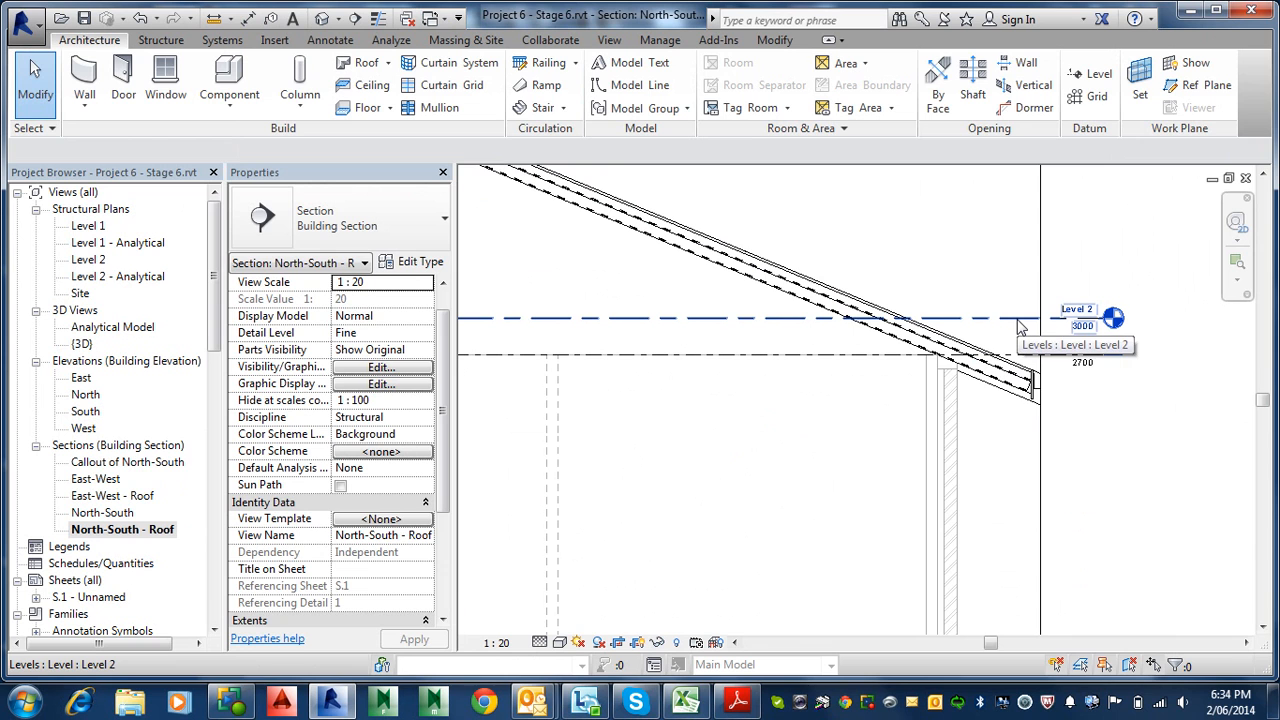
pyautogui.click(1018, 324)
pyautogui.scroll(2, 1079, 337)
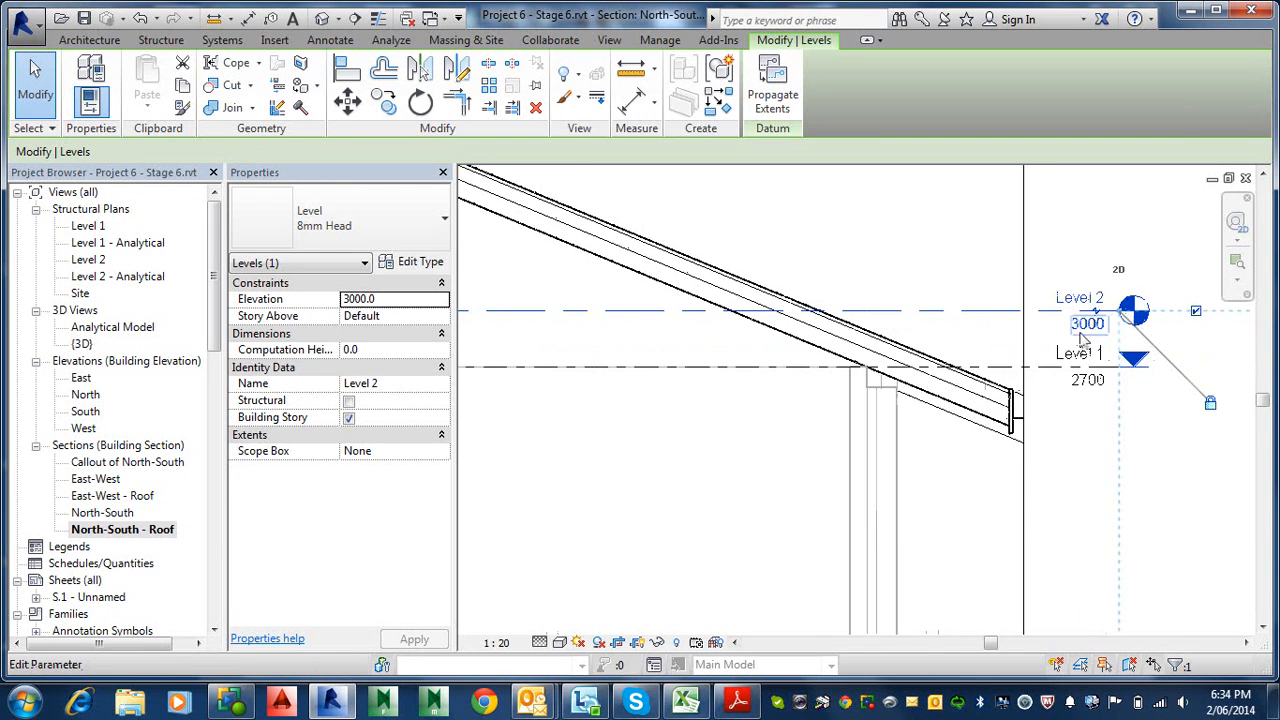
pyautogui.click(1090, 322)
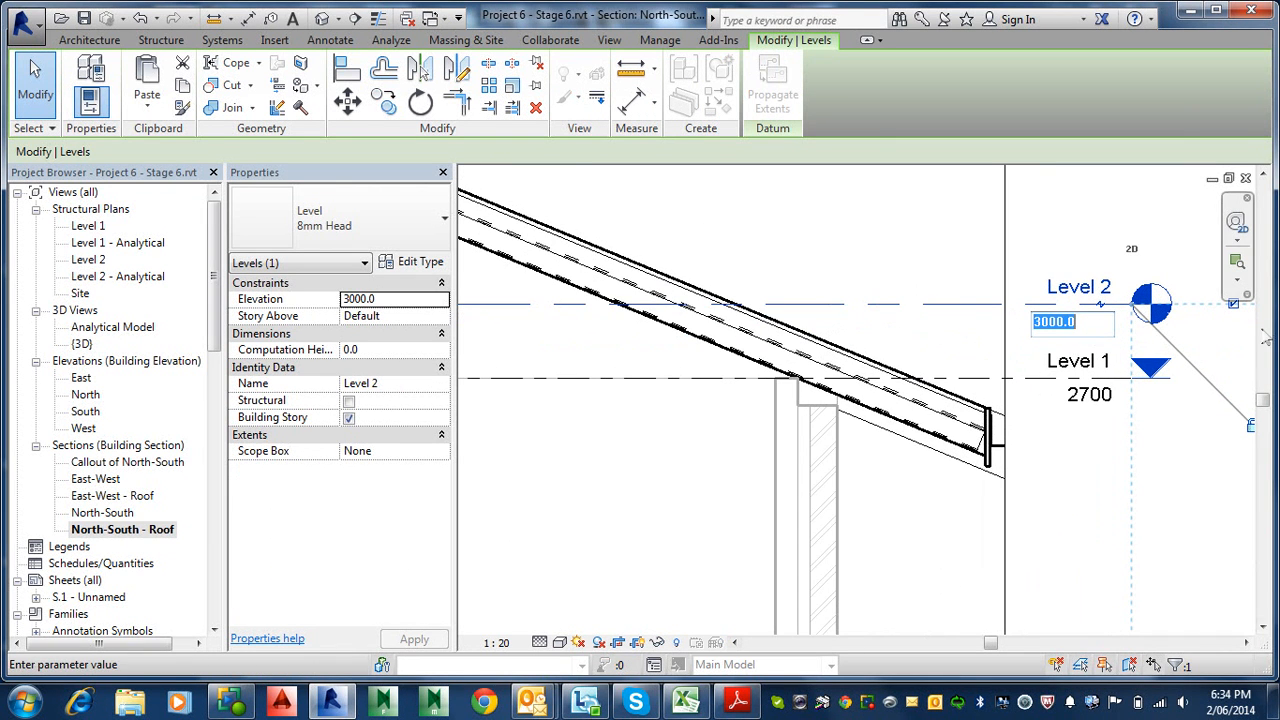
pyautogui.write('2700')
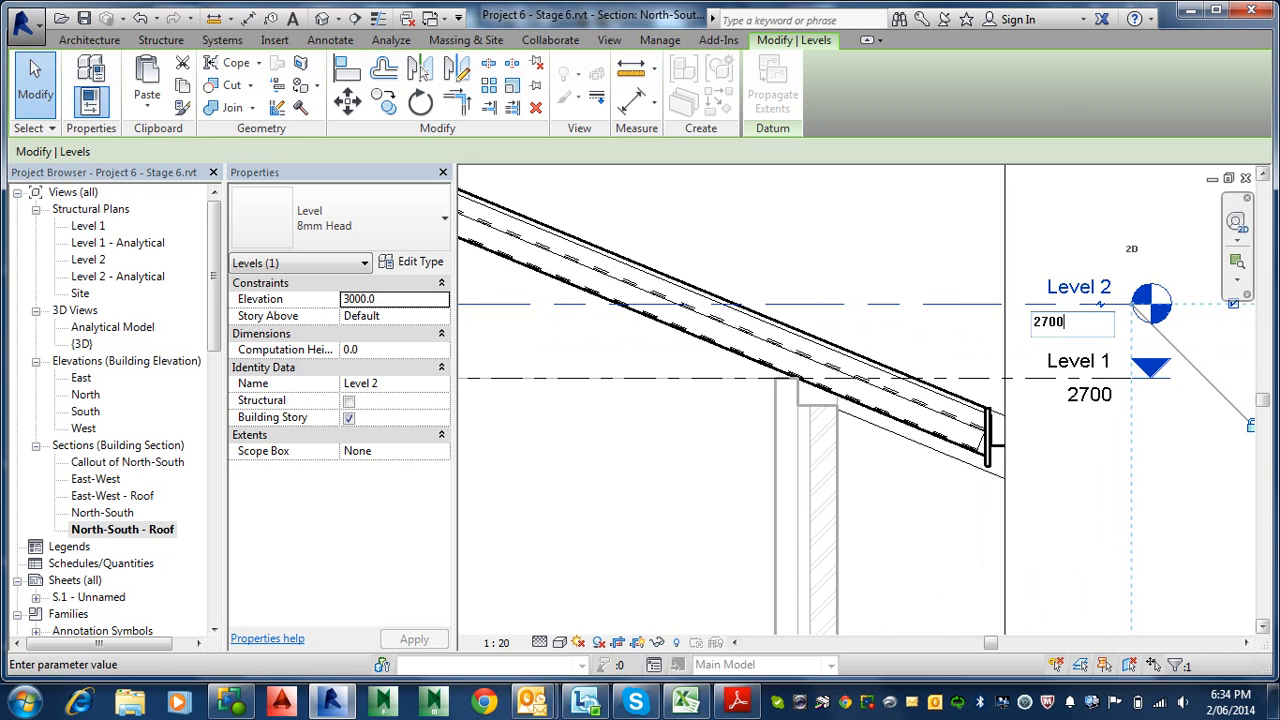
pyautogui.press('Return')
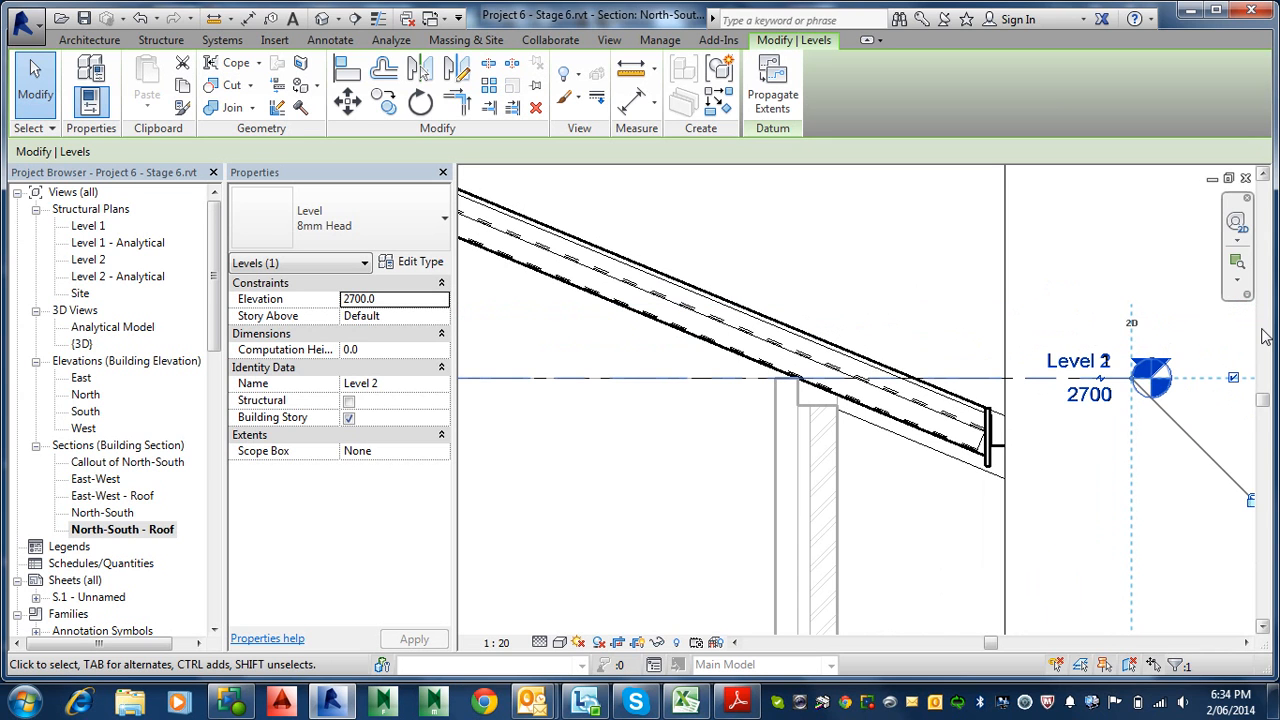
# - Examine the North-South - Roof section for overlapping level lines and heads at the Level 2 and ground floor heights
pyautogui.scroll(-5, 895, 360)
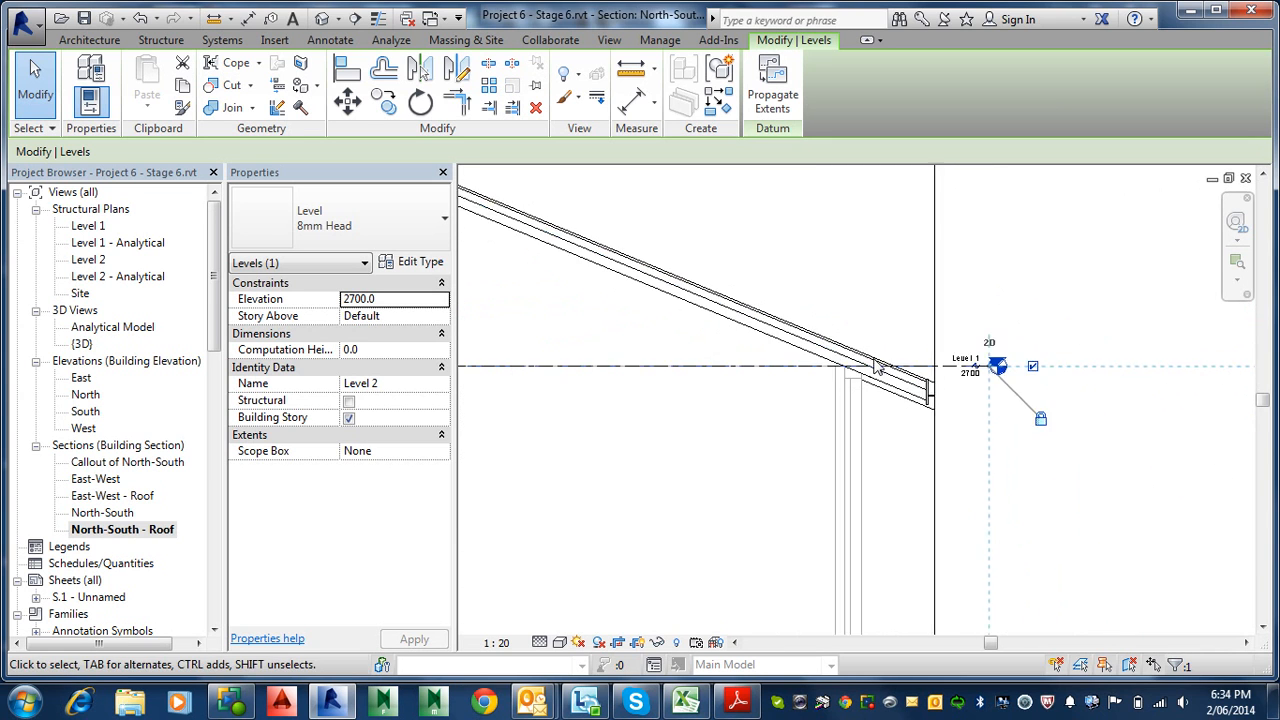
pyautogui.moveTo(876, 366); pyautogui.dragTo(1022, 232, button='middle')
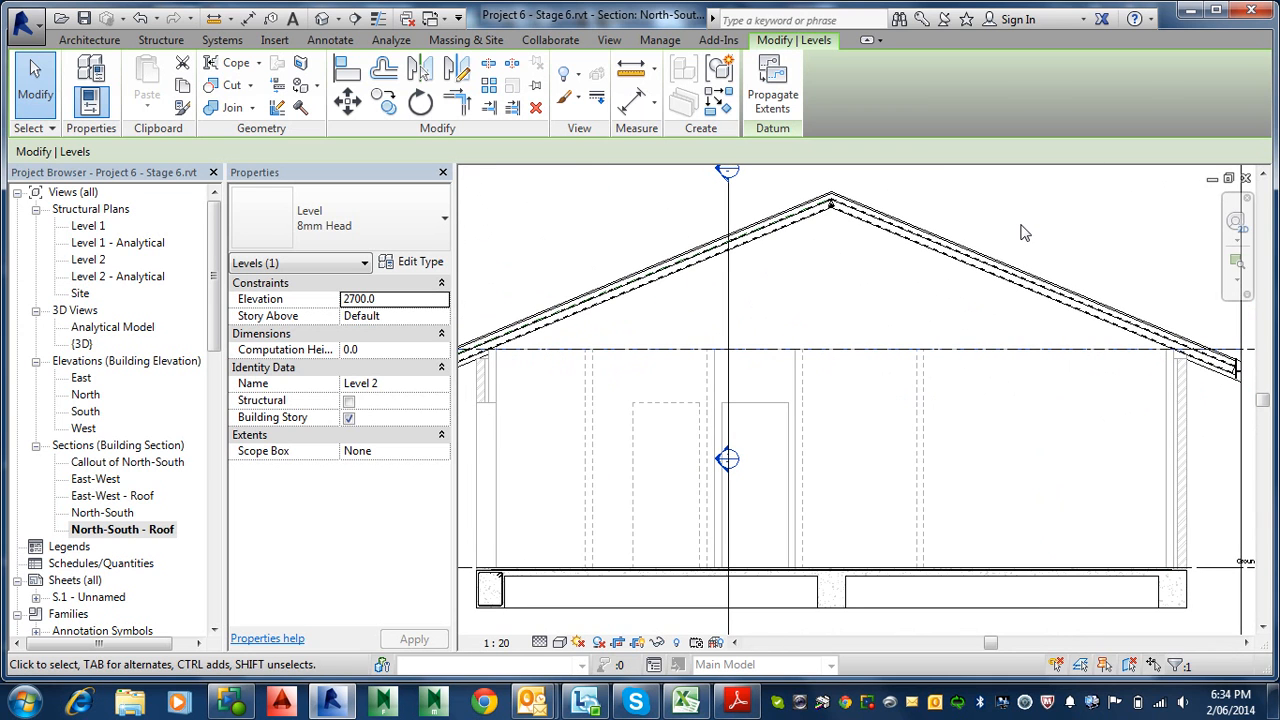
pyautogui.scroll(-3, 1022, 232)
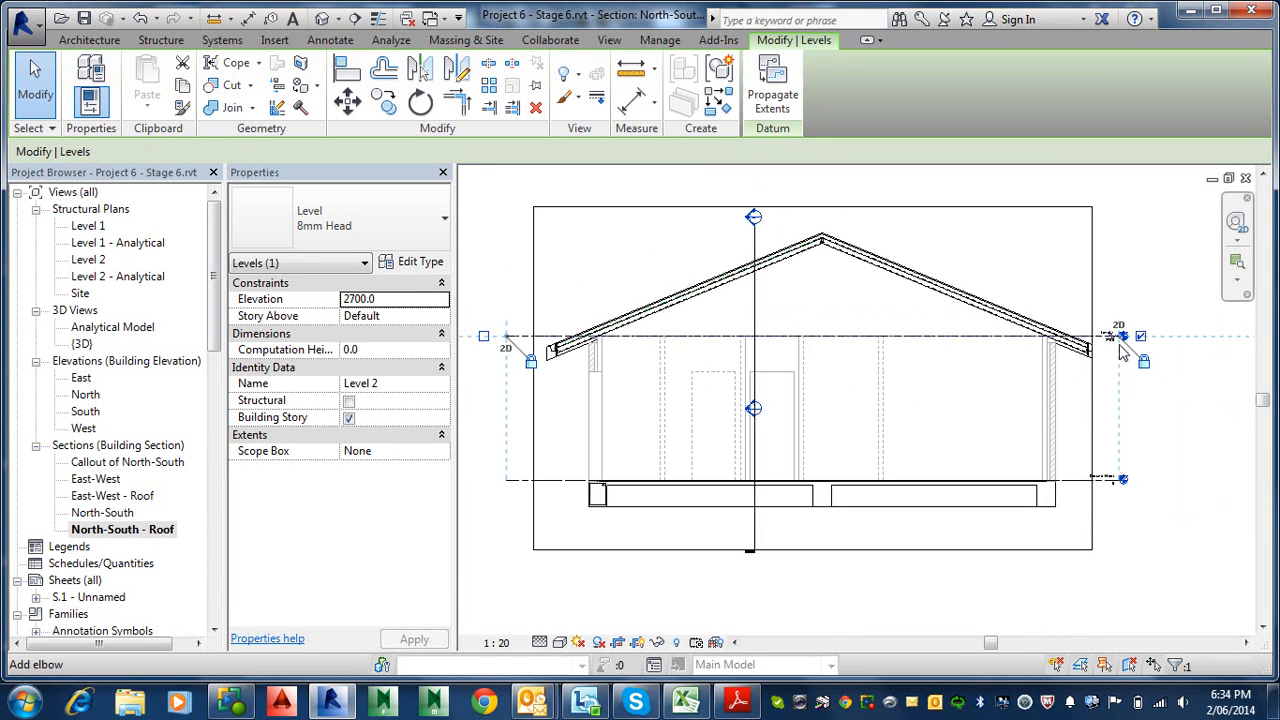
pyautogui.scroll(4, 1118, 355)
pyautogui.scroll(-1, 1160, 350)
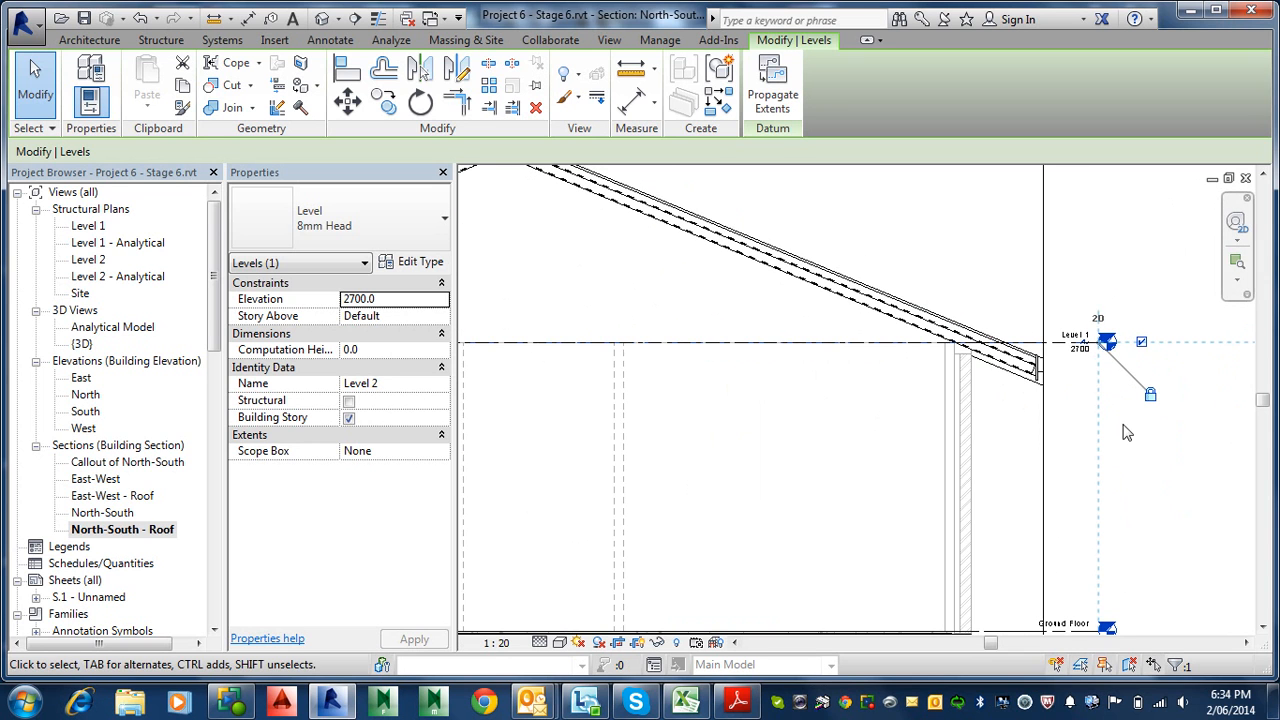
pyautogui.moveTo(1099, 598); pyautogui.dragTo(1098, 458, button='middle')
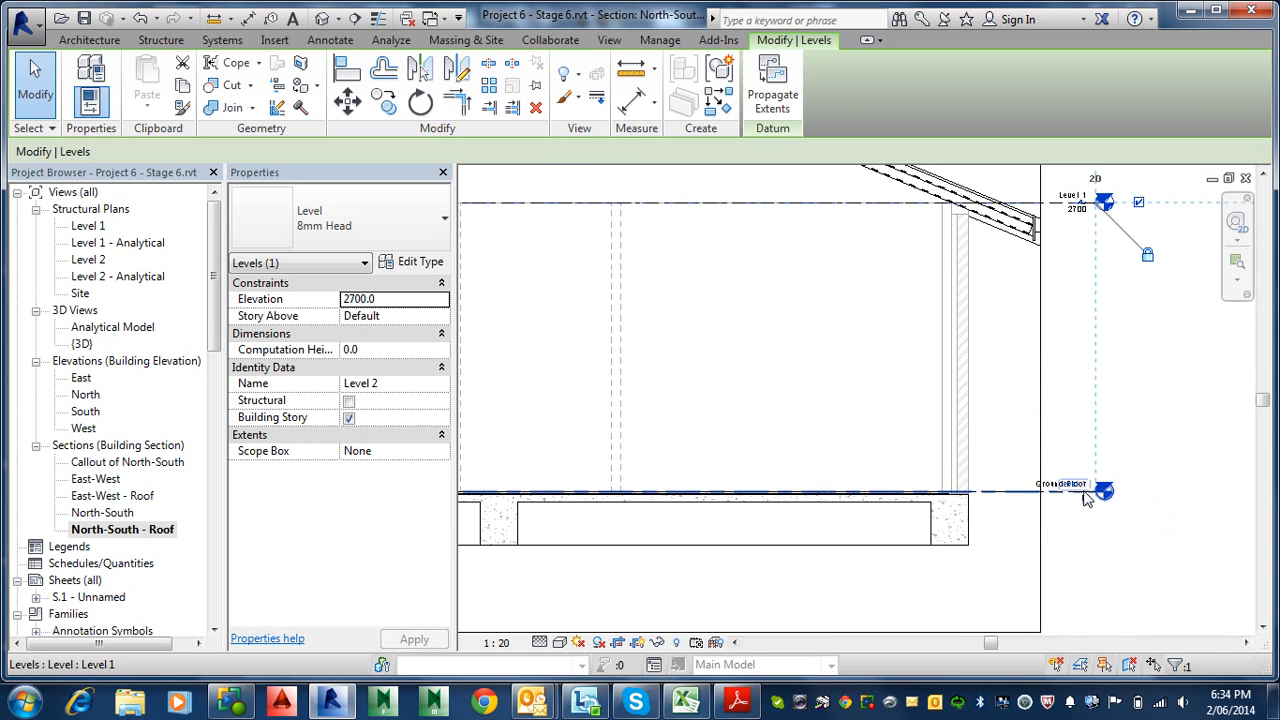
pyautogui.scroll(-2, 839, 208)
pyautogui.moveTo(737, 326); pyautogui.dragTo(970, 372, button='middle')
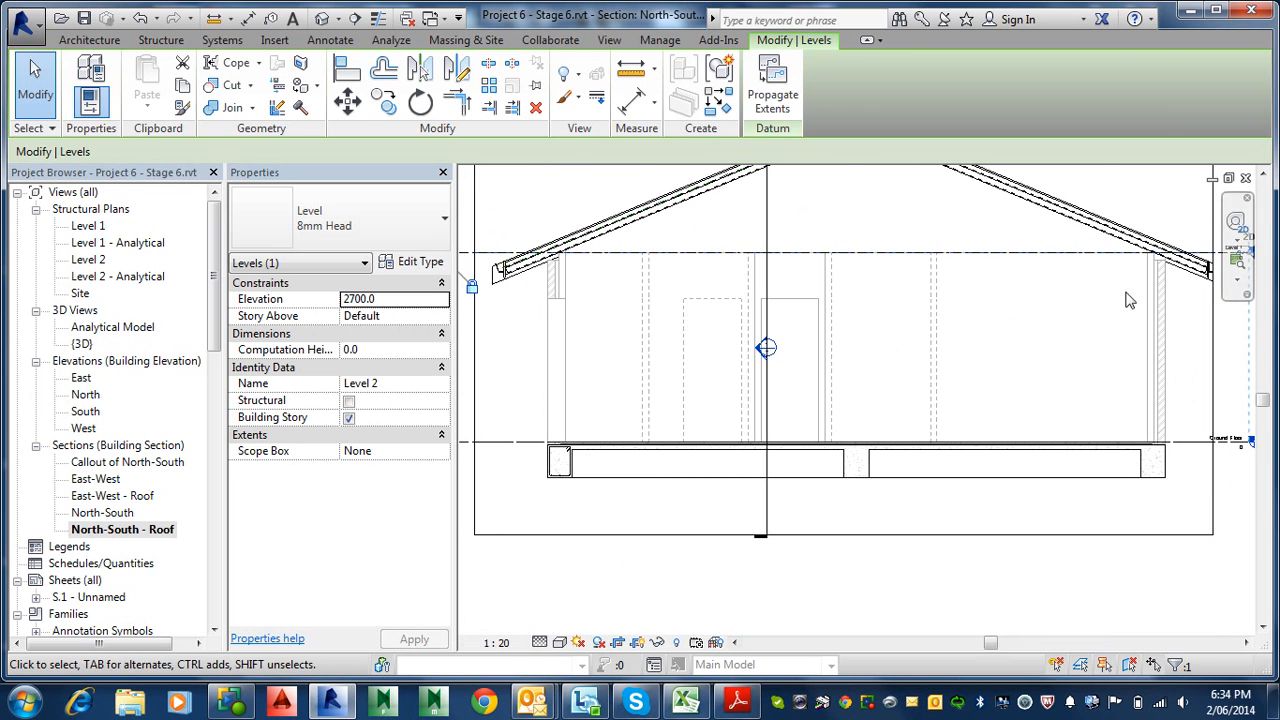
# - Return to the structural notes PDF and read item 4 on turning off the Levels from the Revit link
pyautogui.click(740, 703)
pyautogui.scroll(-3, 703, 352)
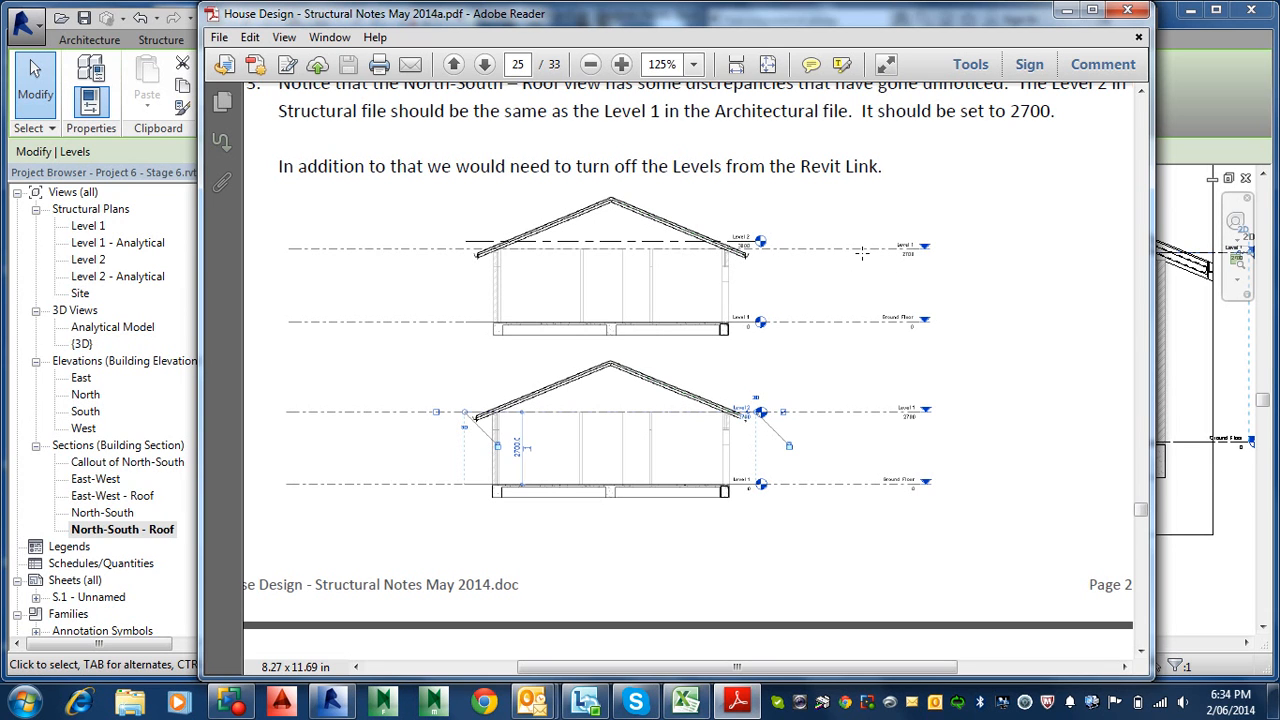
pyautogui.scroll(-10, 834, 240)
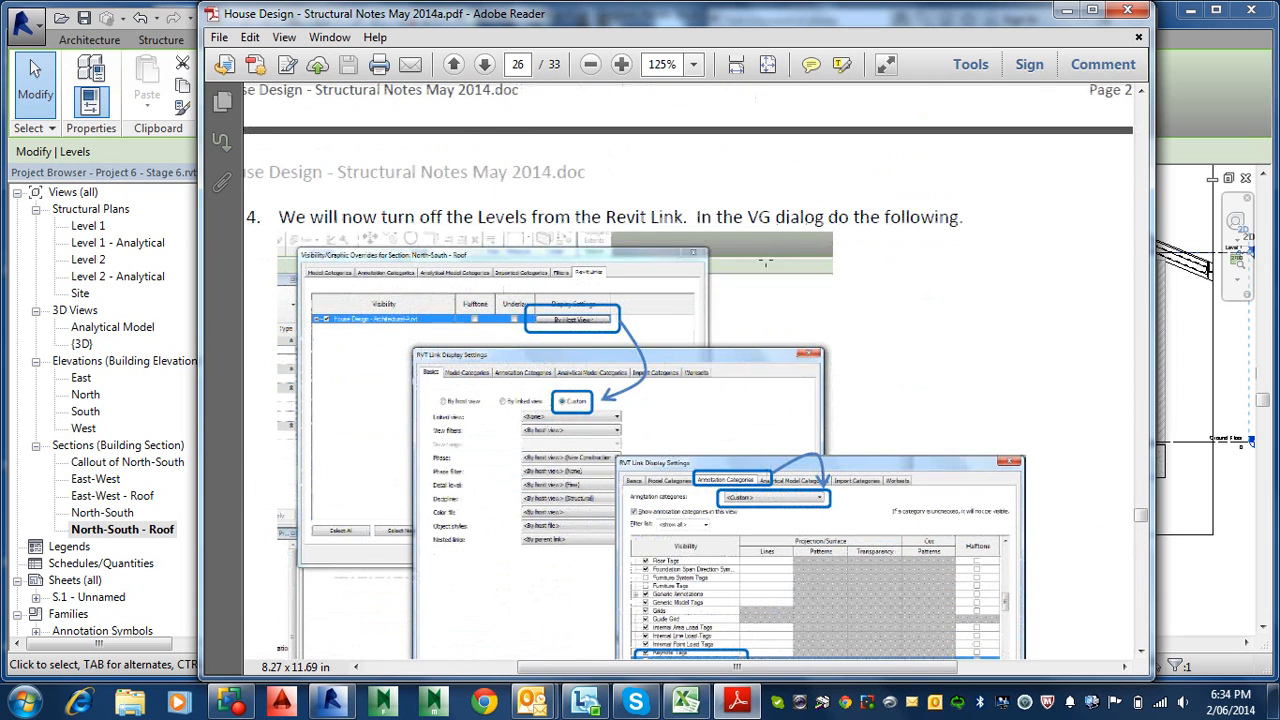
# - Examine item 4's dialog illustrations in the structural notes for the Custom link display and Levels annotation settings
pyautogui.scroll(-1, 758, 267)
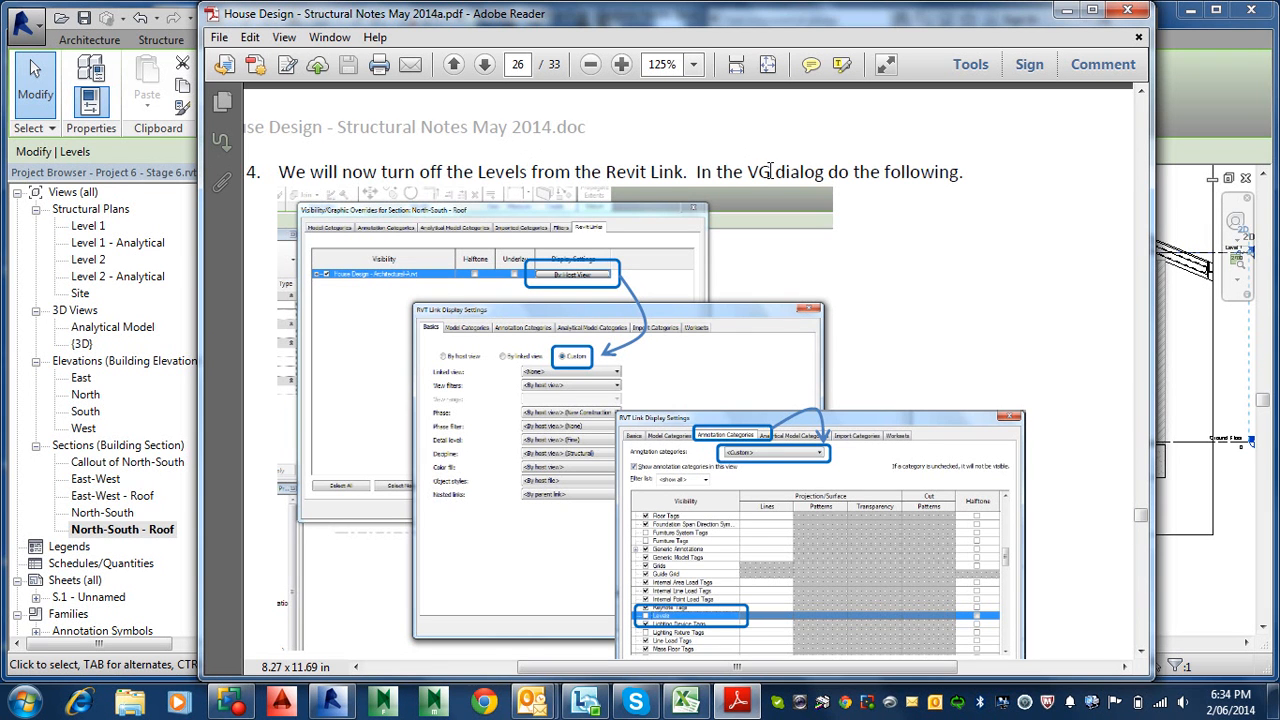
pyautogui.scroll(-2, 768, 172)
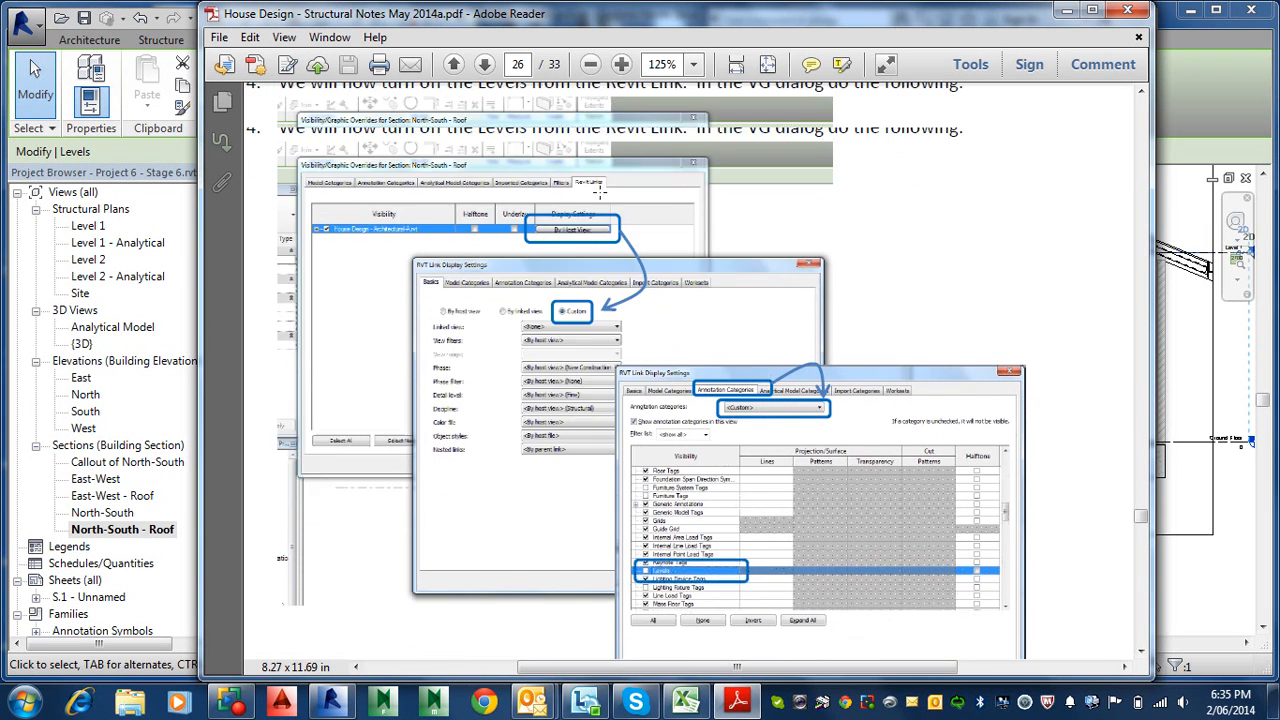
pyautogui.scroll(1, 617, 212)
pyautogui.keyDown('ctrl'); pyautogui.scroll(3, 572, 266); pyautogui.keyUp('ctrl')
pyautogui.keyDown('ctrl'); pyautogui.scroll(-2, 572, 268); pyautogui.keyUp('ctrl')
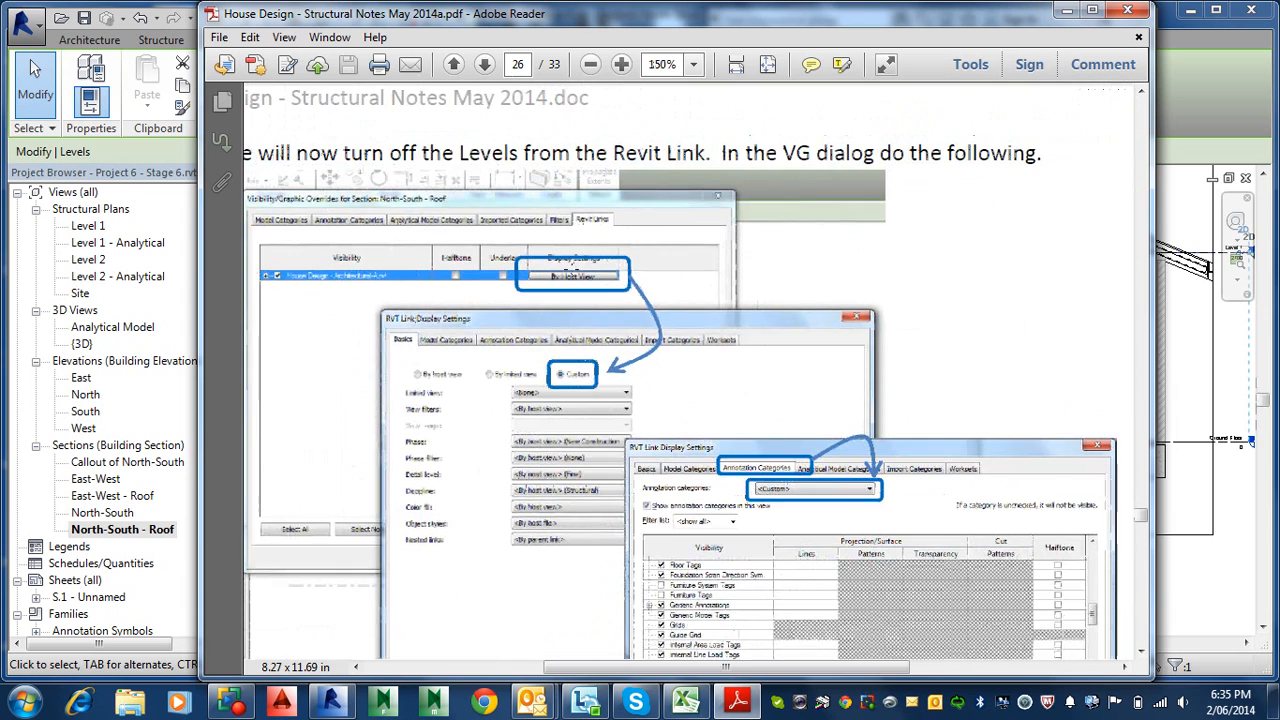
pyautogui.keyDown('ctrl'); pyautogui.scroll(2, 592, 227); pyautogui.keyUp('ctrl')
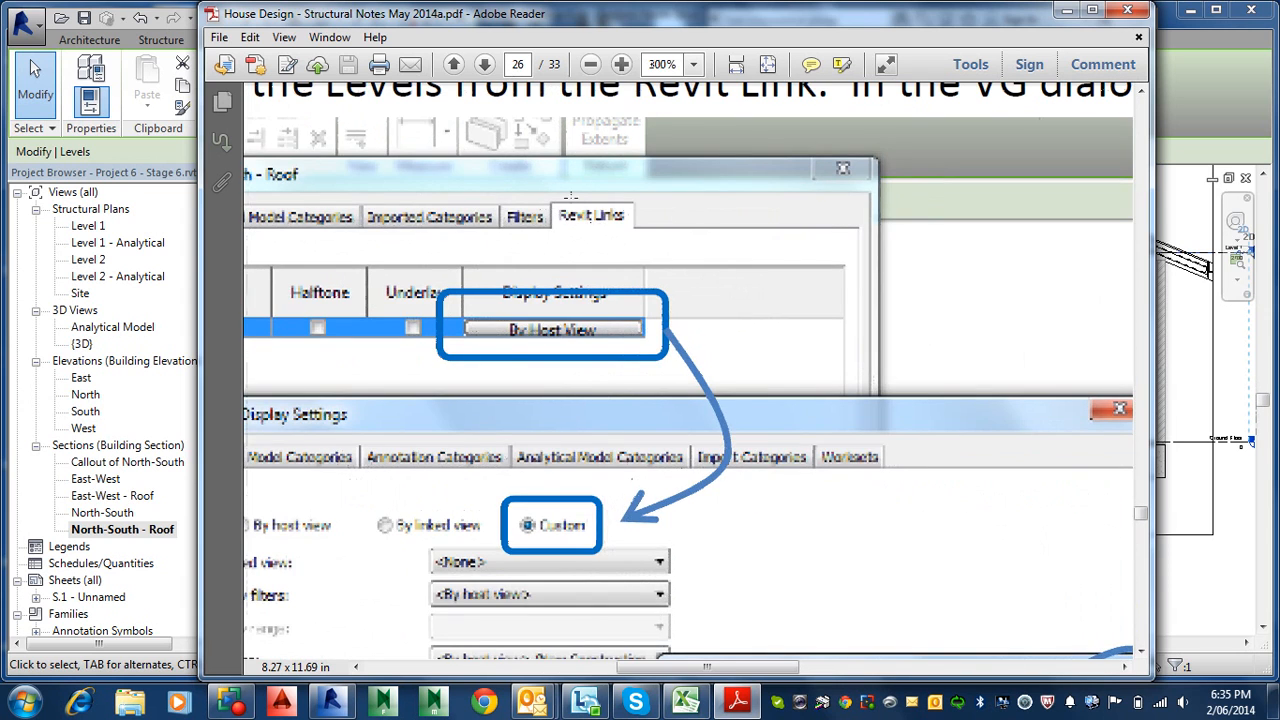
pyautogui.keyDown('ctrl'); pyautogui.scroll(-2, 588, 222); pyautogui.keyUp('ctrl')
pyautogui.scroll(-3, 683, 244)
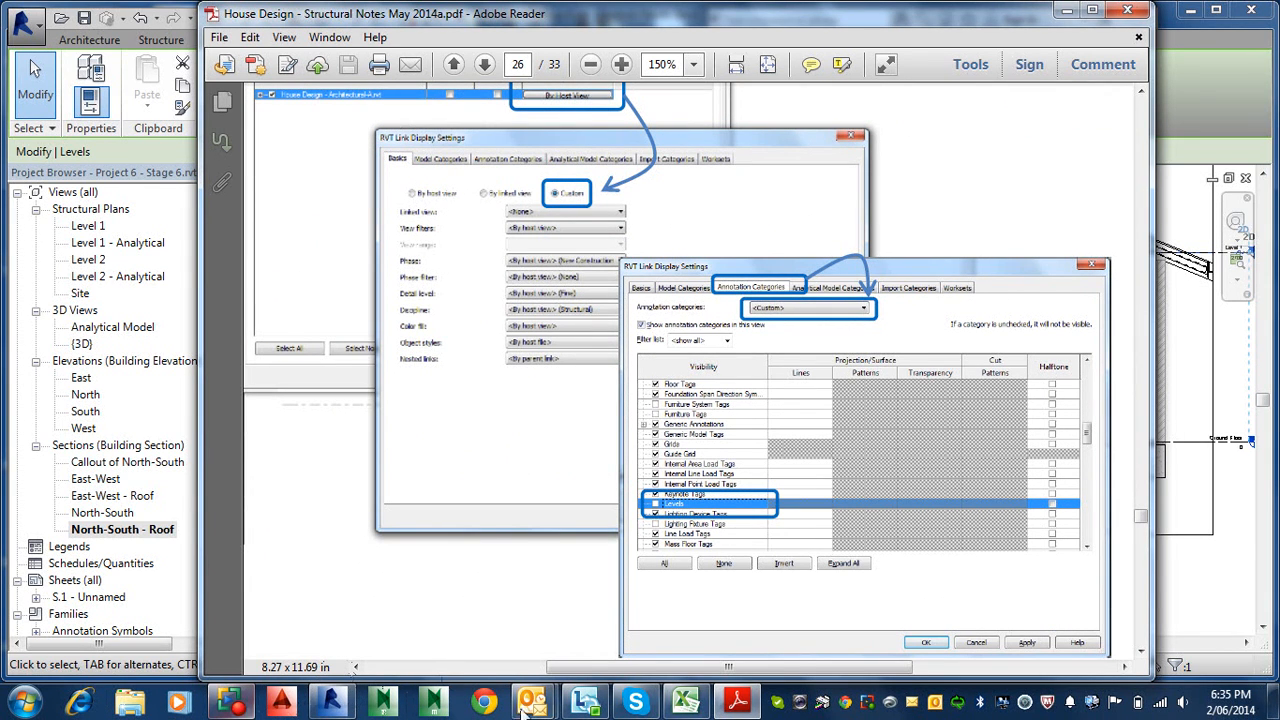
pyautogui.moveTo(705, 708)
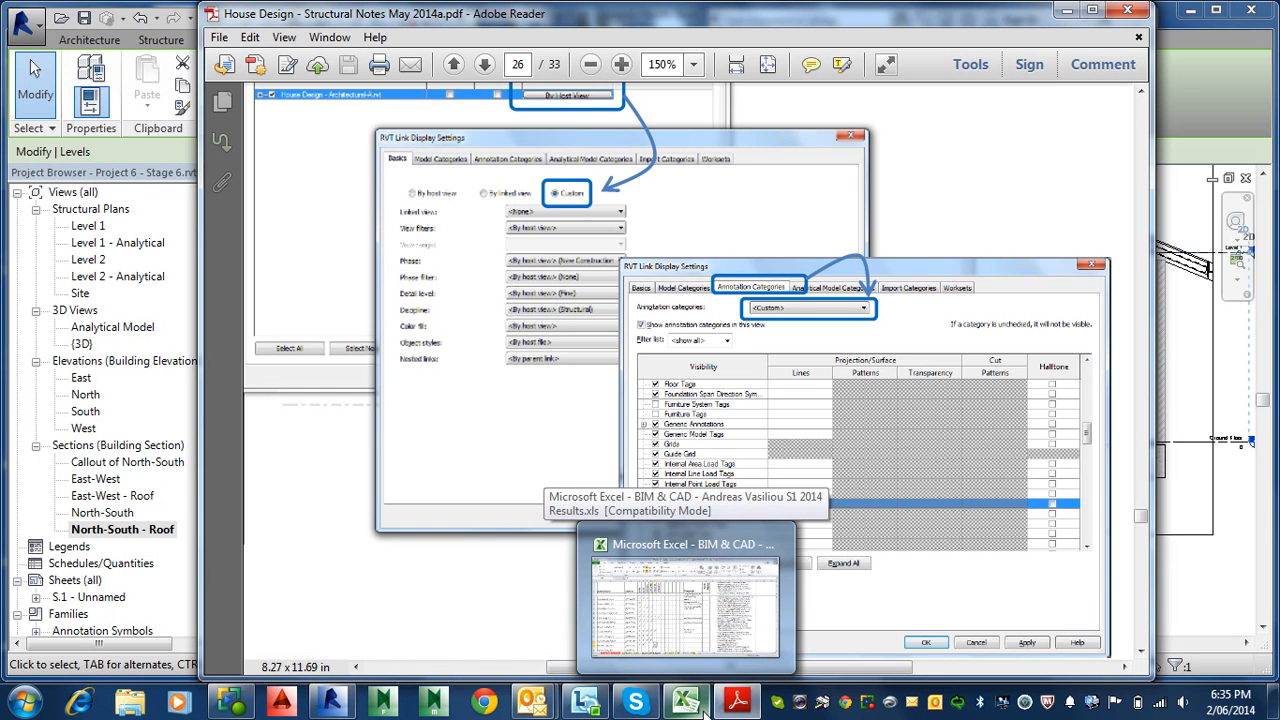
# - Look ahead through items 5 to 8 and the sample sheet layout, and return to the item 4 result image
pyautogui.scroll(-10, 705, 710)
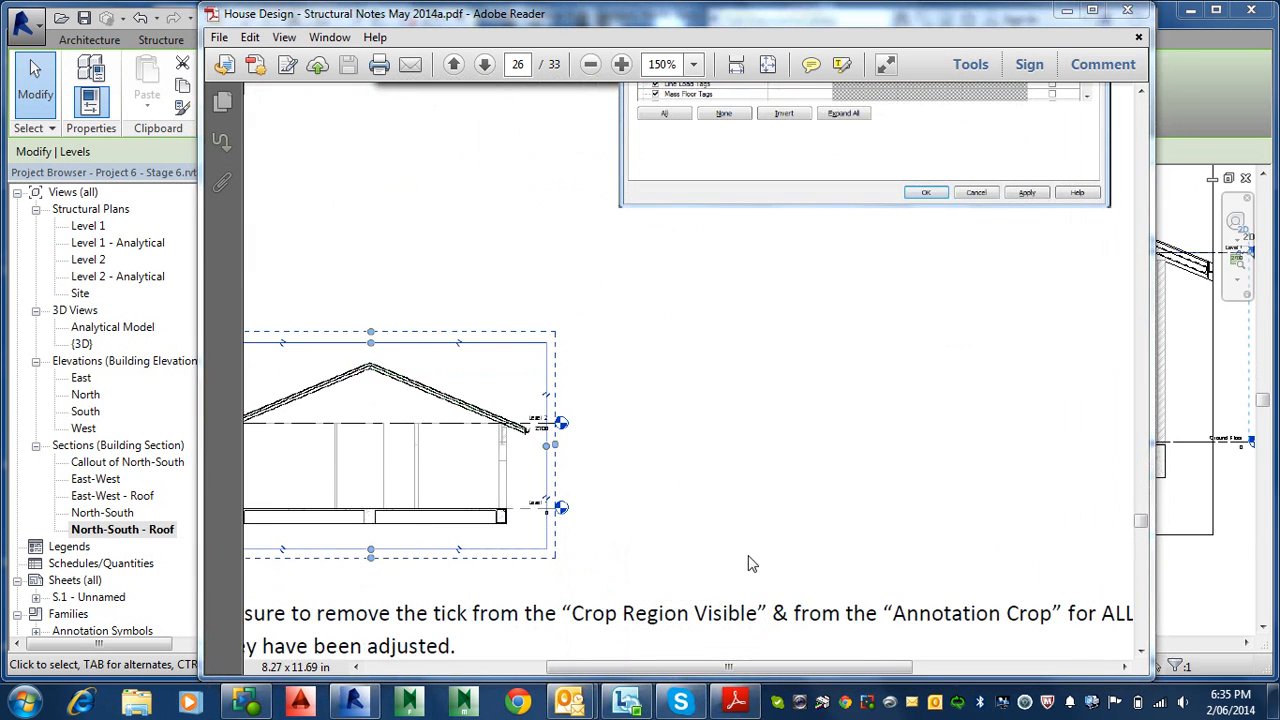
pyautogui.scroll(-15, 760, 560)
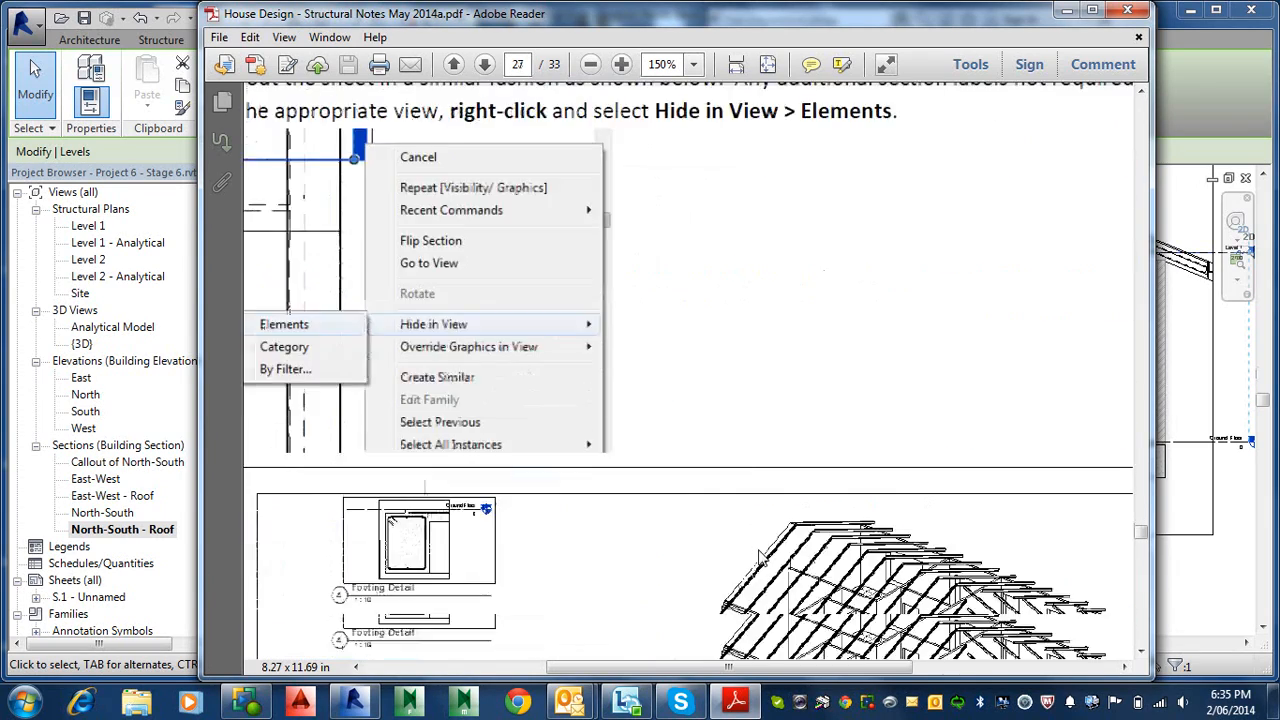
pyautogui.scroll(-10, 760, 557)
pyautogui.scroll(7, 760, 557)
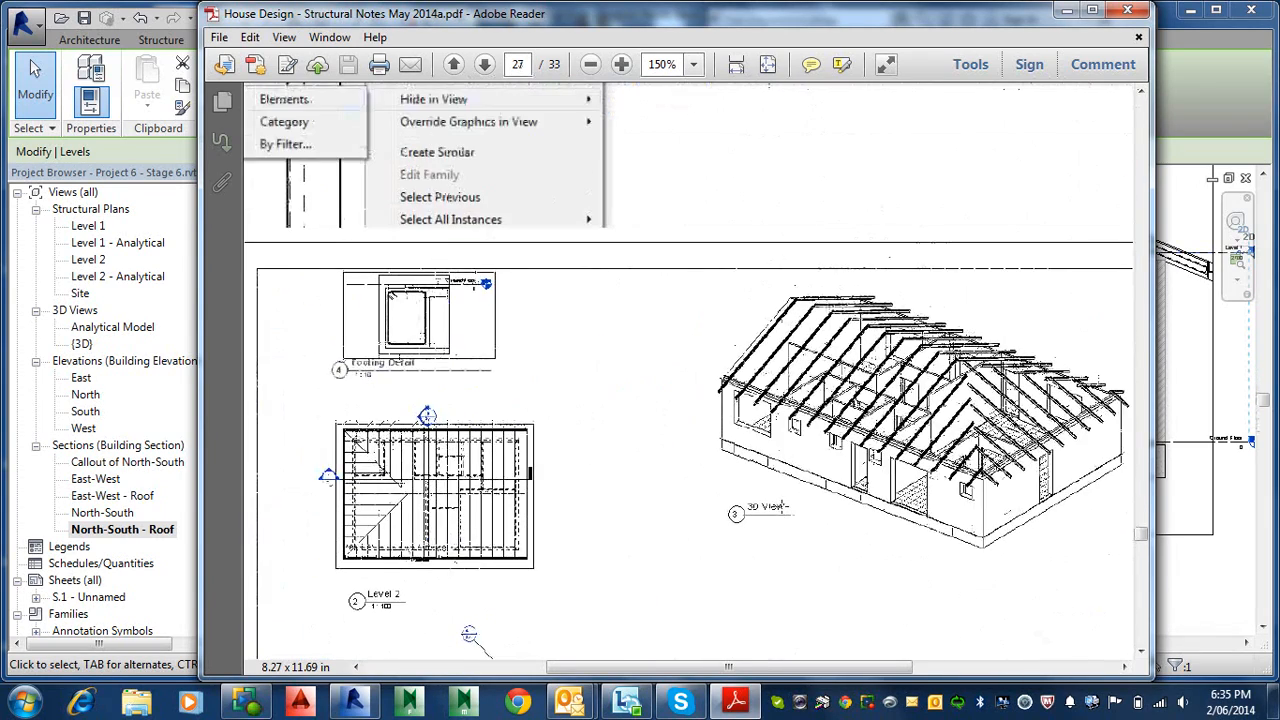
pyautogui.keyDown('ctrl'); pyautogui.scroll(-4, 770, 474); pyautogui.keyUp('ctrl')
pyautogui.scroll(-2, 792, 456)
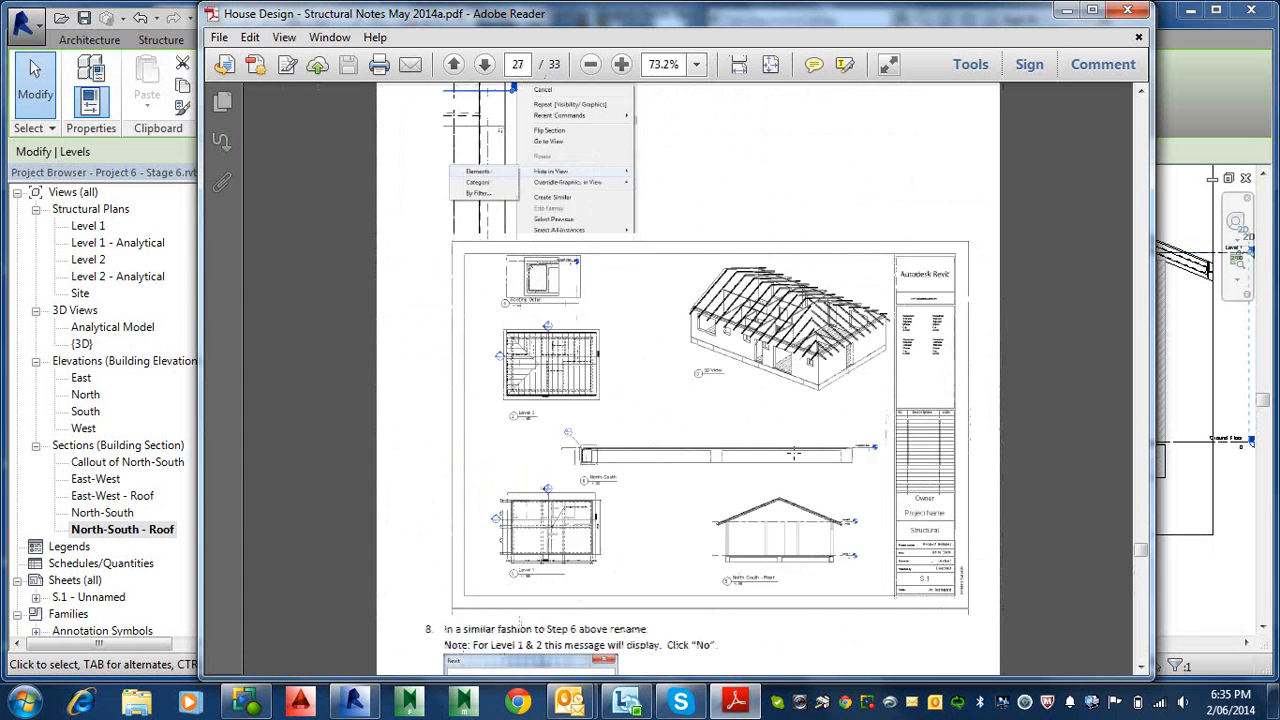
pyautogui.scroll(8, 793, 454)
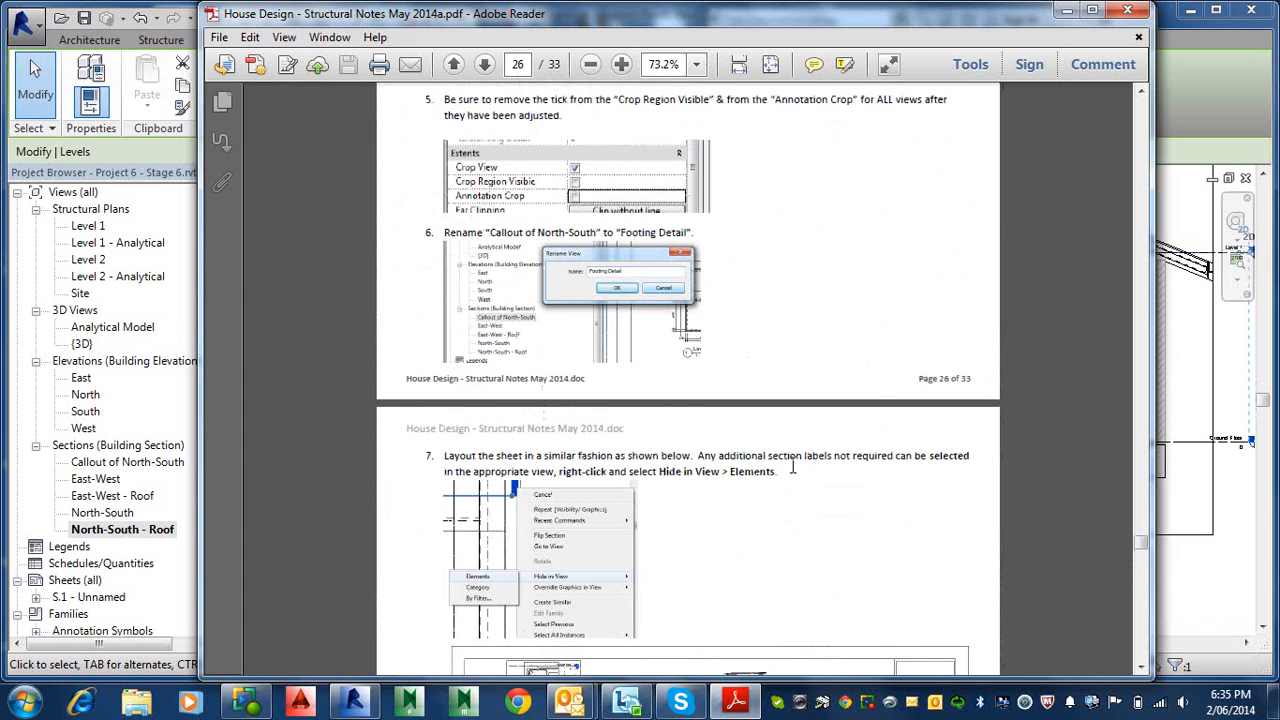
pyautogui.scroll(8, 793, 456)
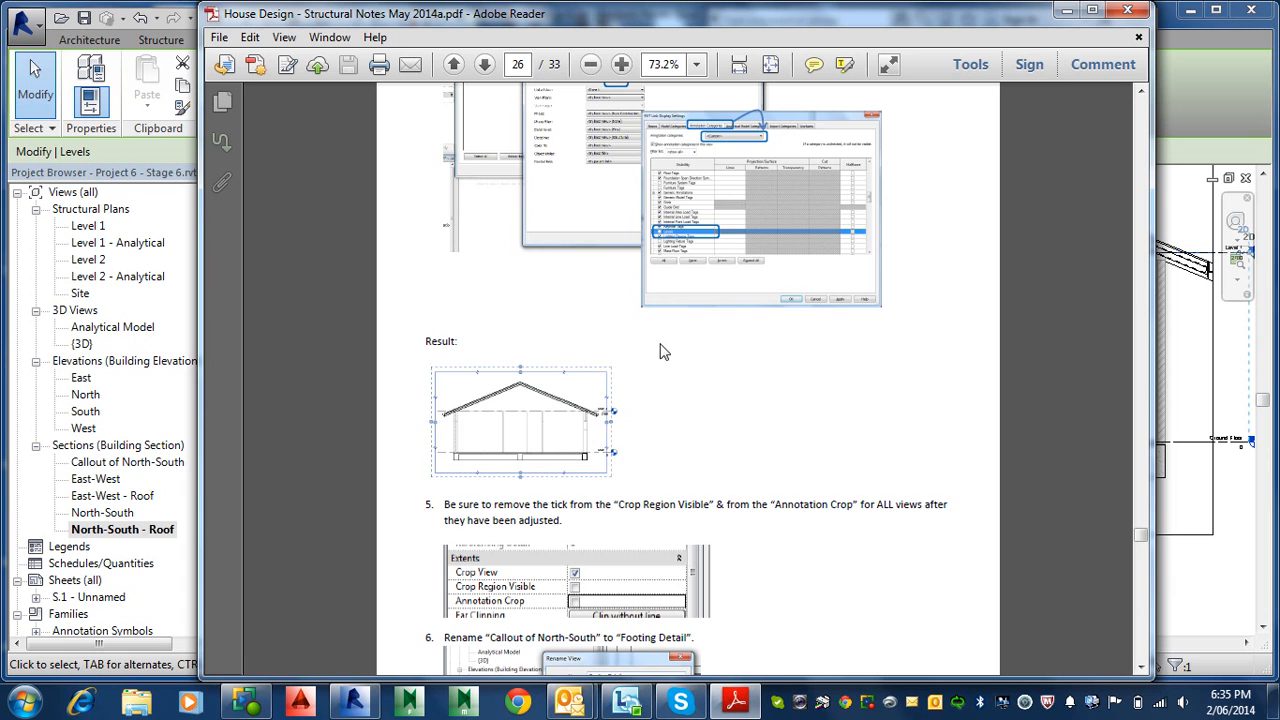
# - Switch to Revit and set the House Design - Architectural-A.rvt link's display settings to Custom in the North-South - Roof visibility overrides
pyautogui.click(366, 705)
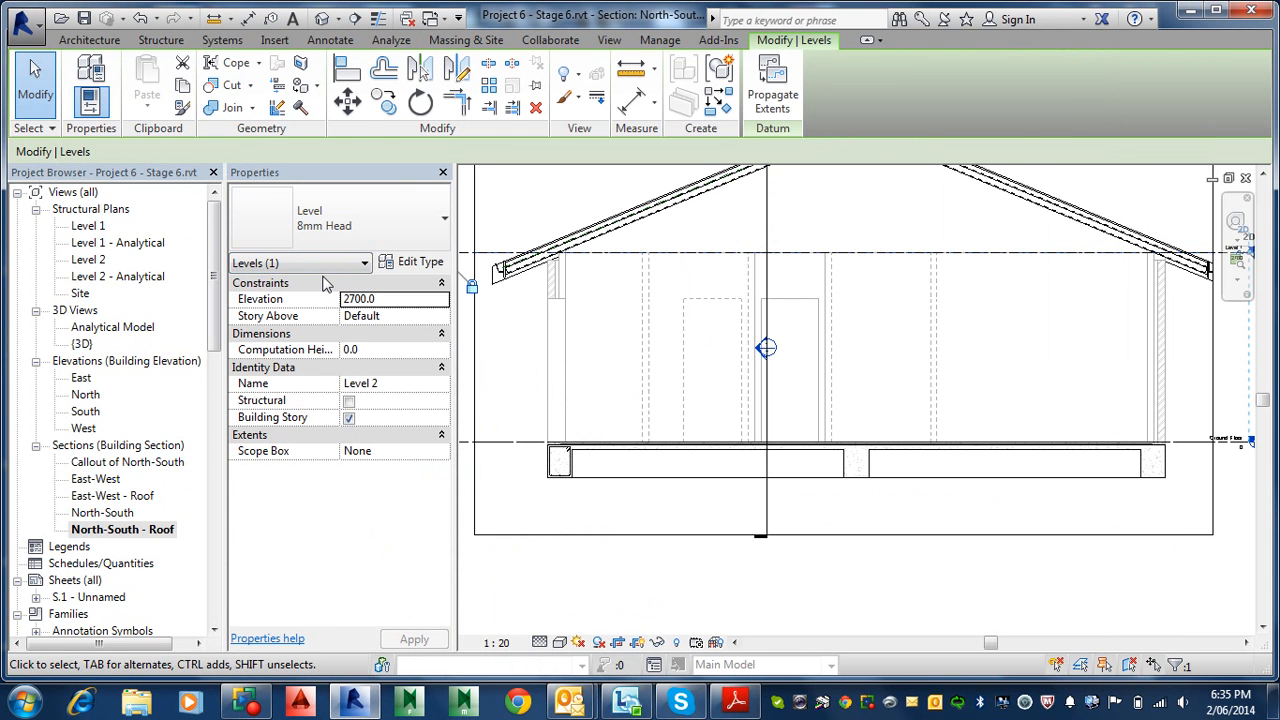
pyautogui.press('v')
pyautogui.press('g')
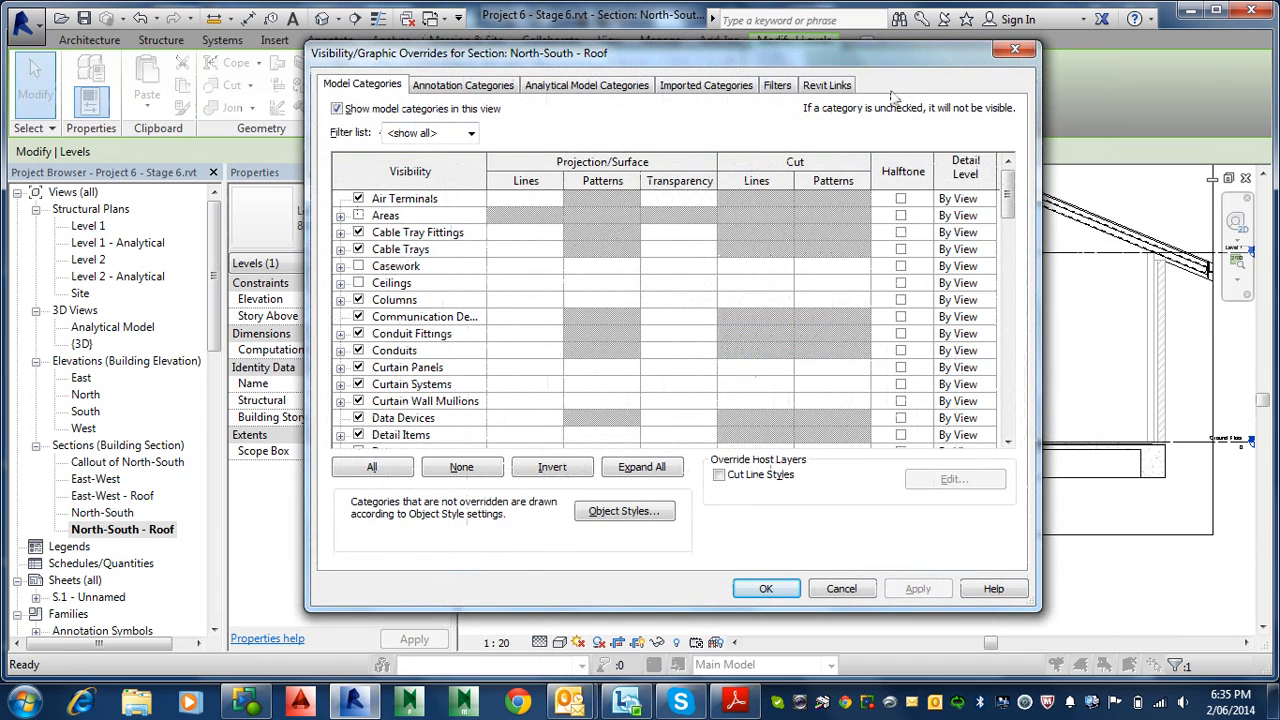
pyautogui.click(850, 90)
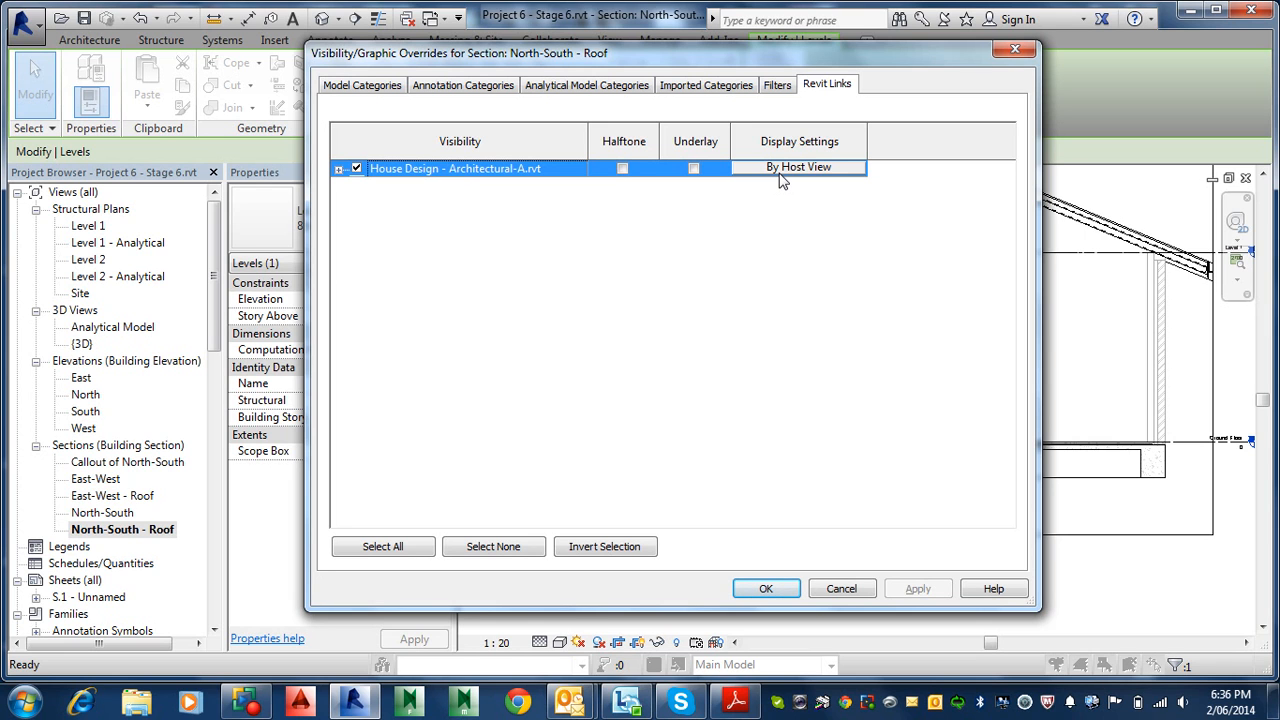
pyautogui.click(336, 88)
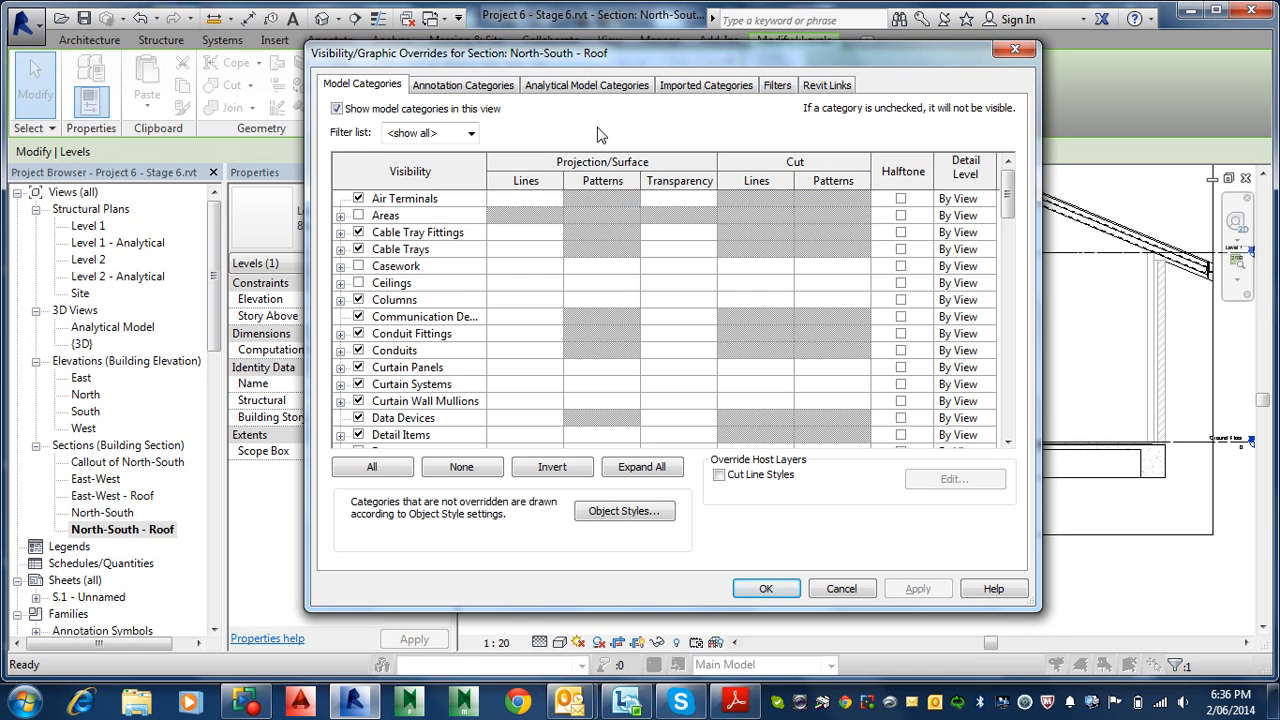
pyautogui.click(826, 88)
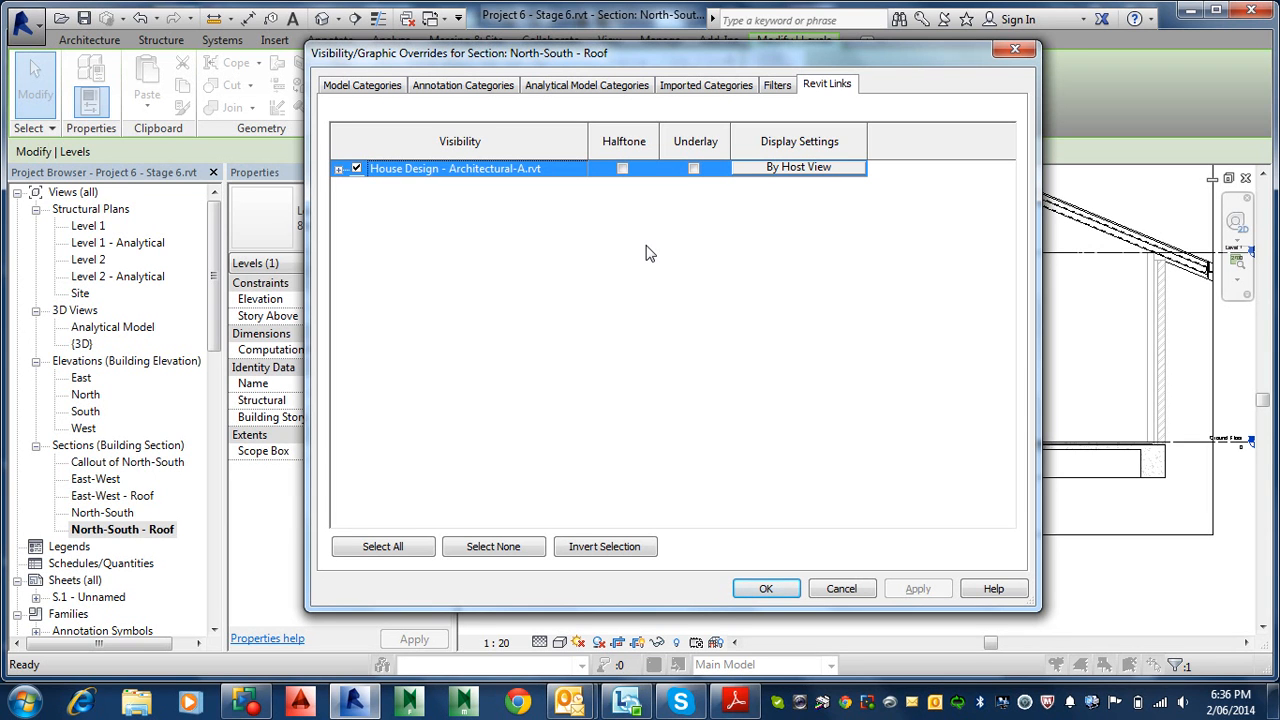
pyautogui.click(776, 168)
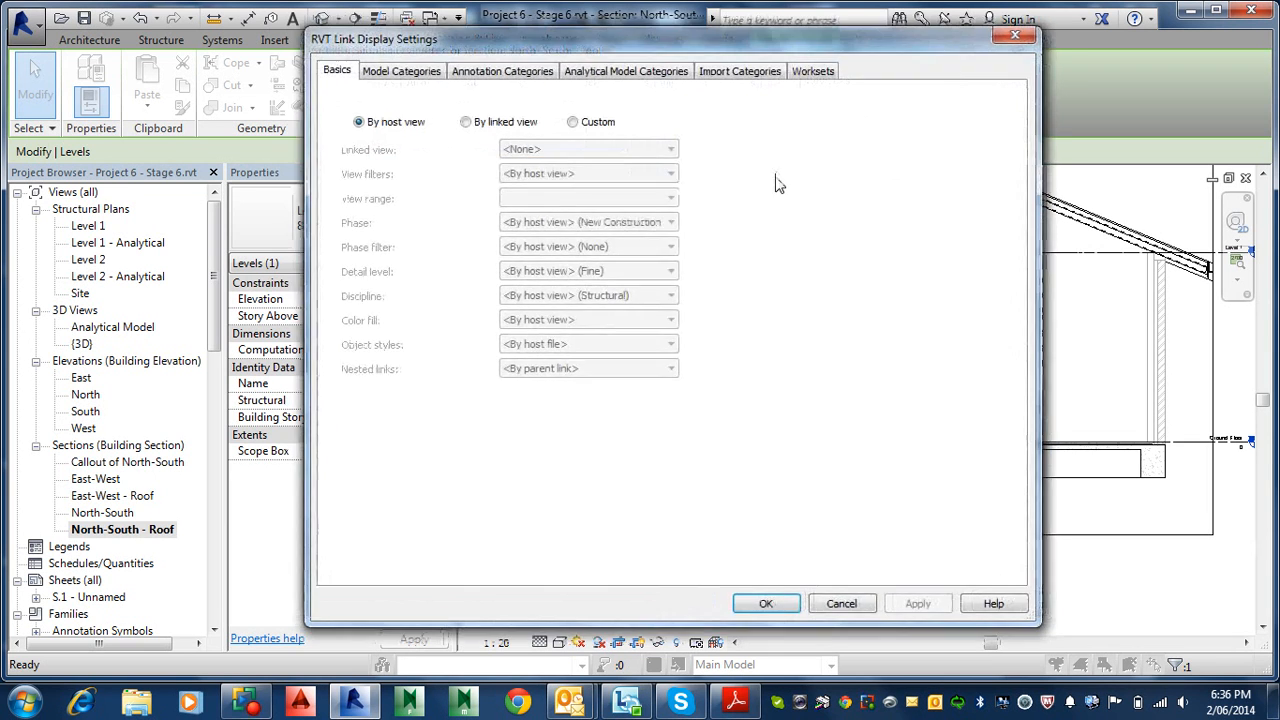
pyautogui.click(576, 124)
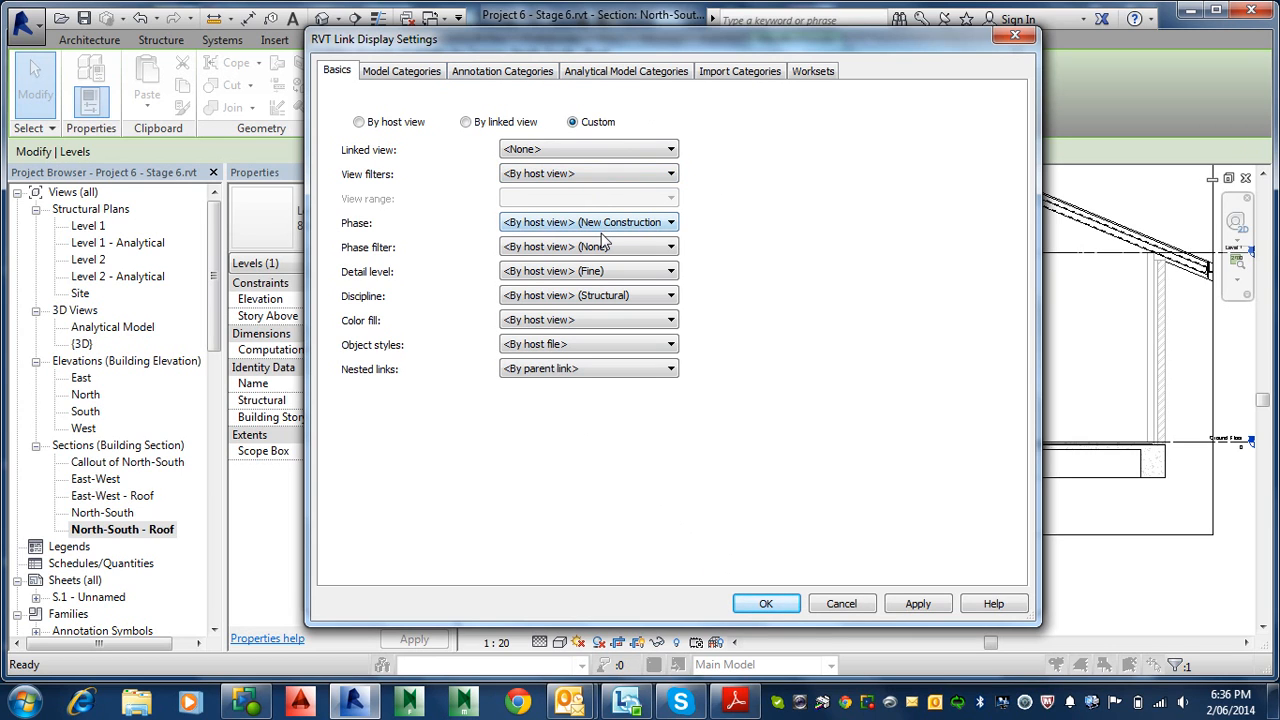
# - Set the Revit link's model categories to <Custom>
pyautogui.click(514, 74)
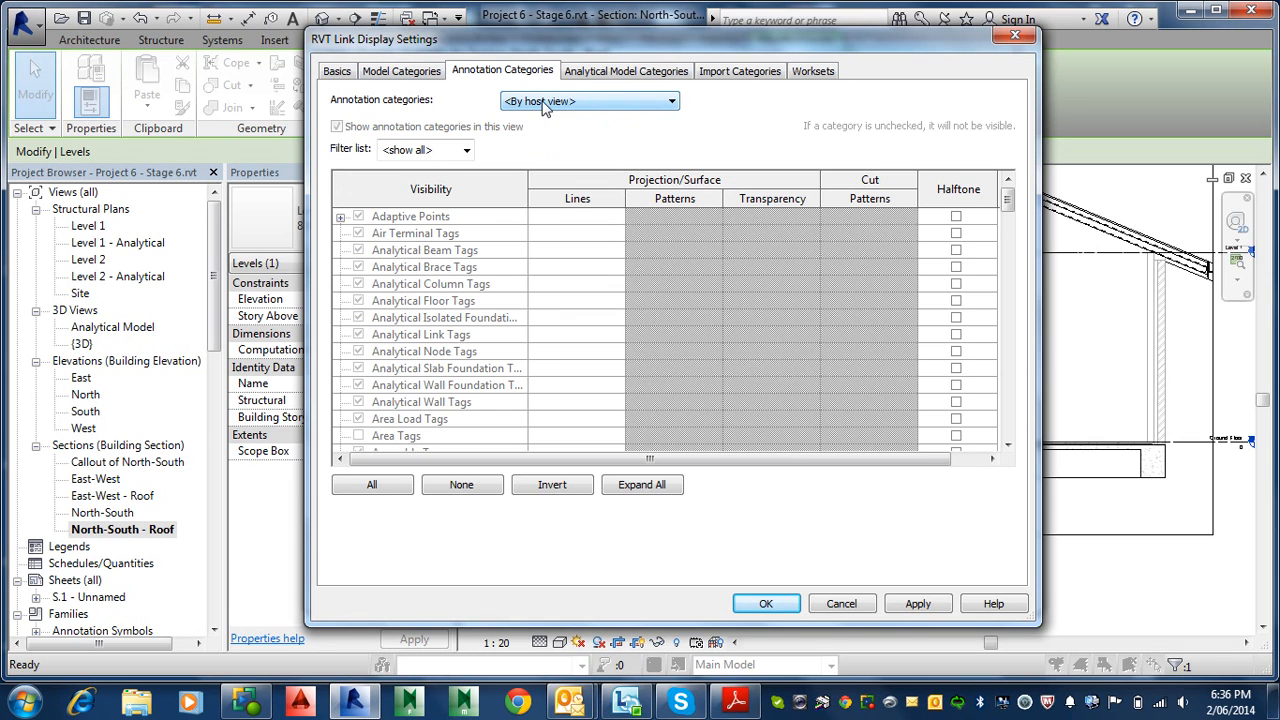
pyautogui.click(390, 80)
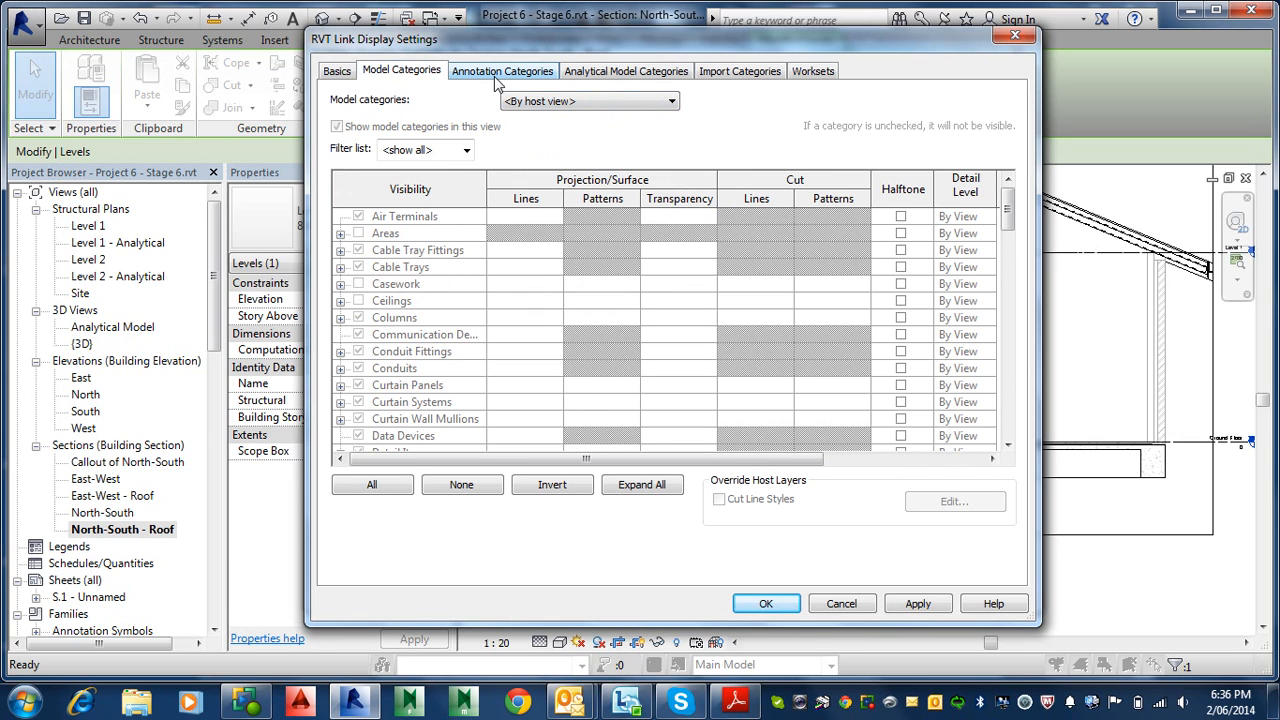
pyautogui.click(587, 104)
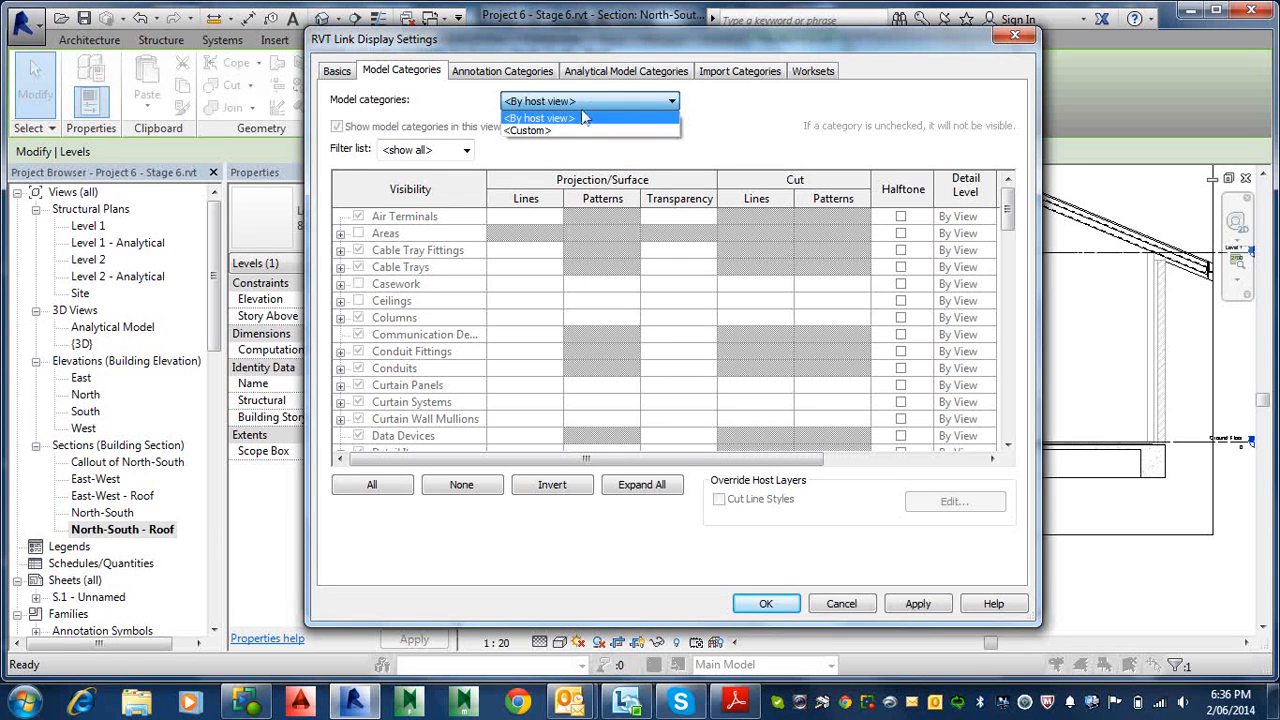
pyautogui.click(561, 131)
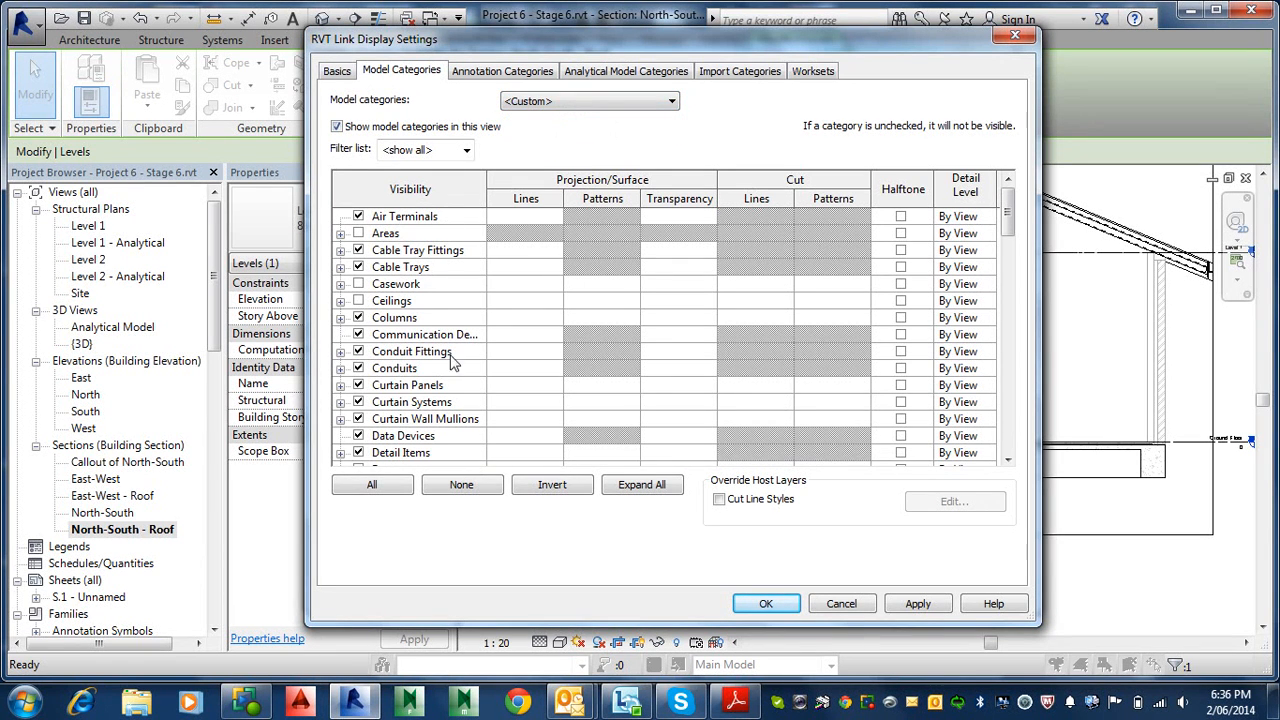
# - Set the Revit link's annotation categories to <Custom>, turn off Levels, and accept the overrides for the section
pyautogui.click(497, 78)
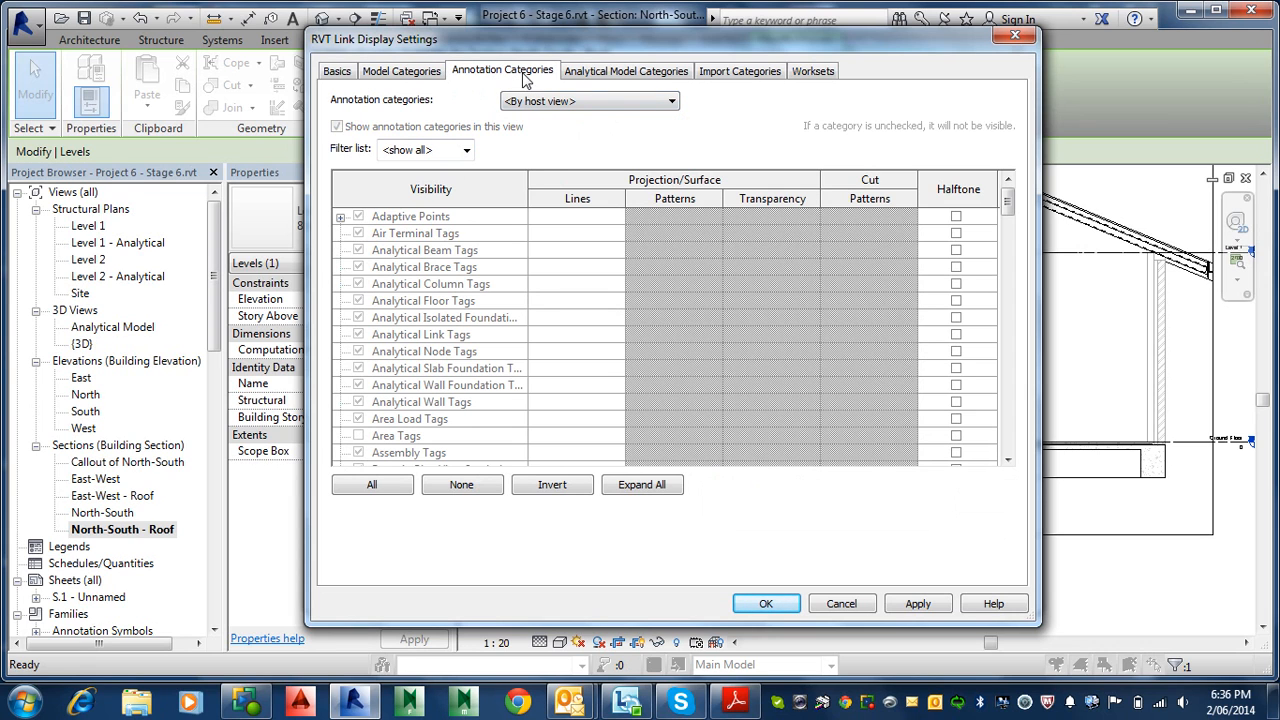
pyautogui.click(550, 103)
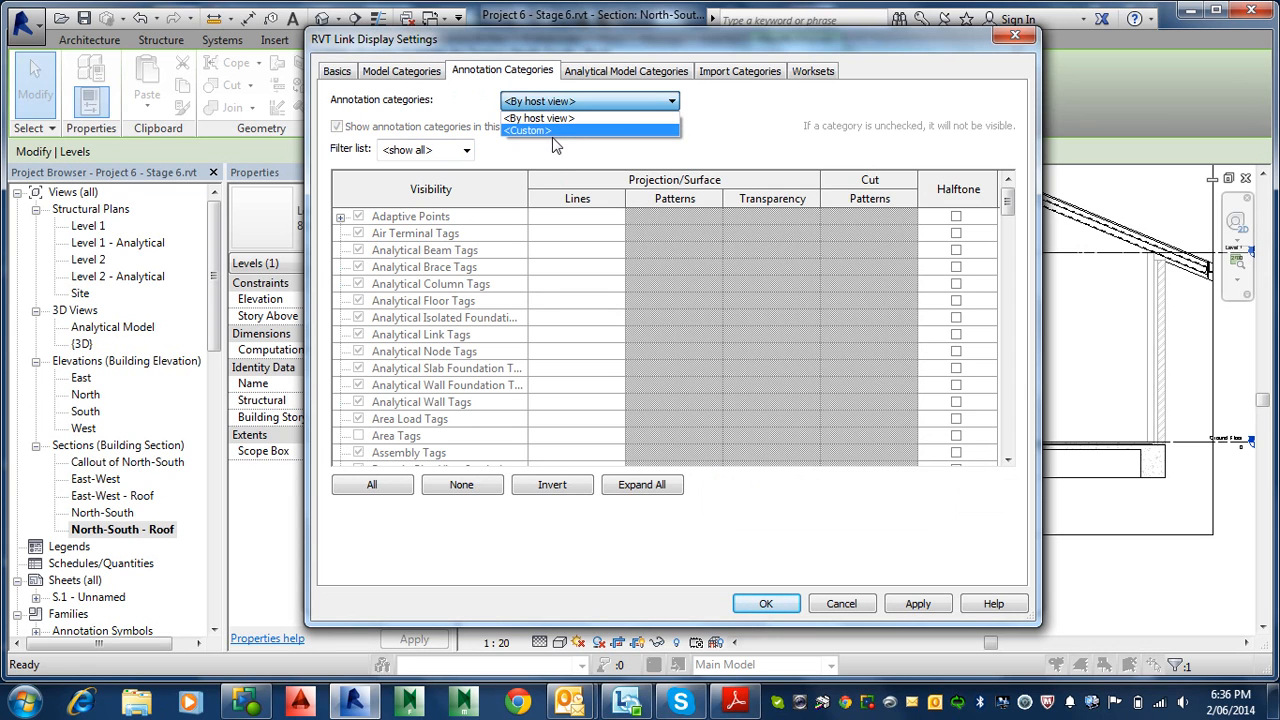
pyautogui.click(551, 132)
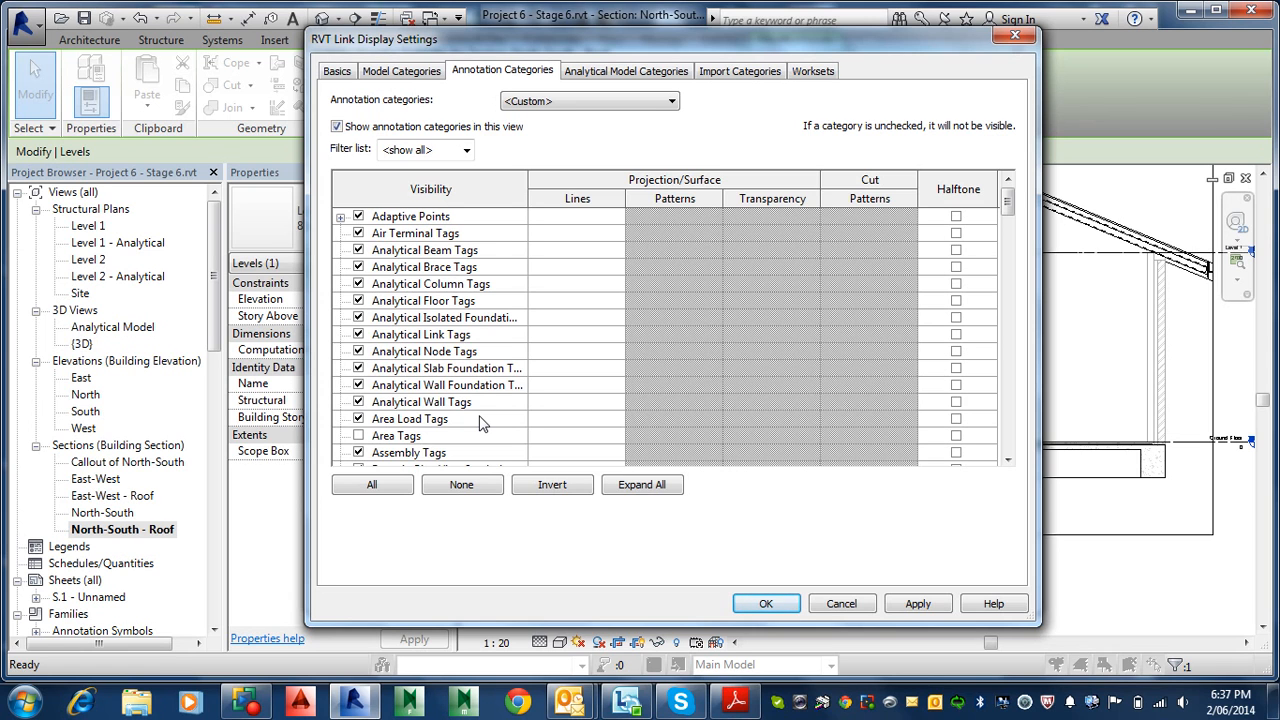
pyautogui.click(430, 436)
pyautogui.press('l')
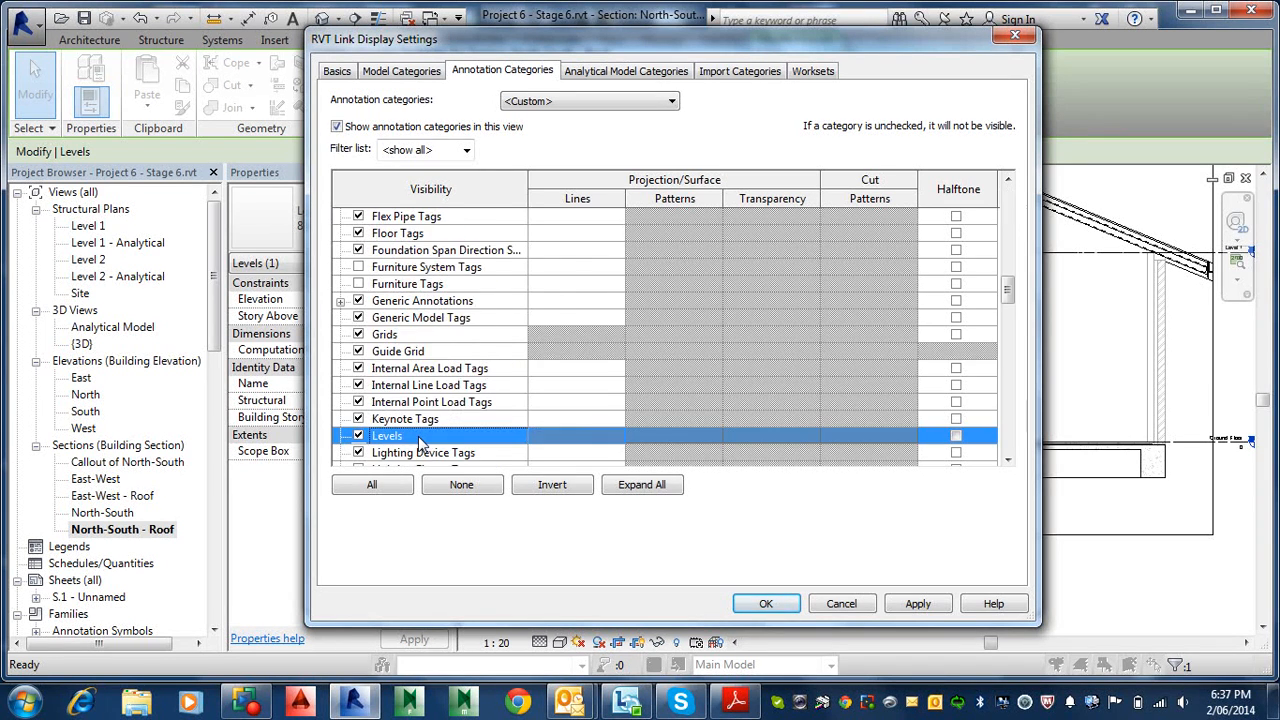
pyautogui.click(357, 437)
pyautogui.click(766, 604)
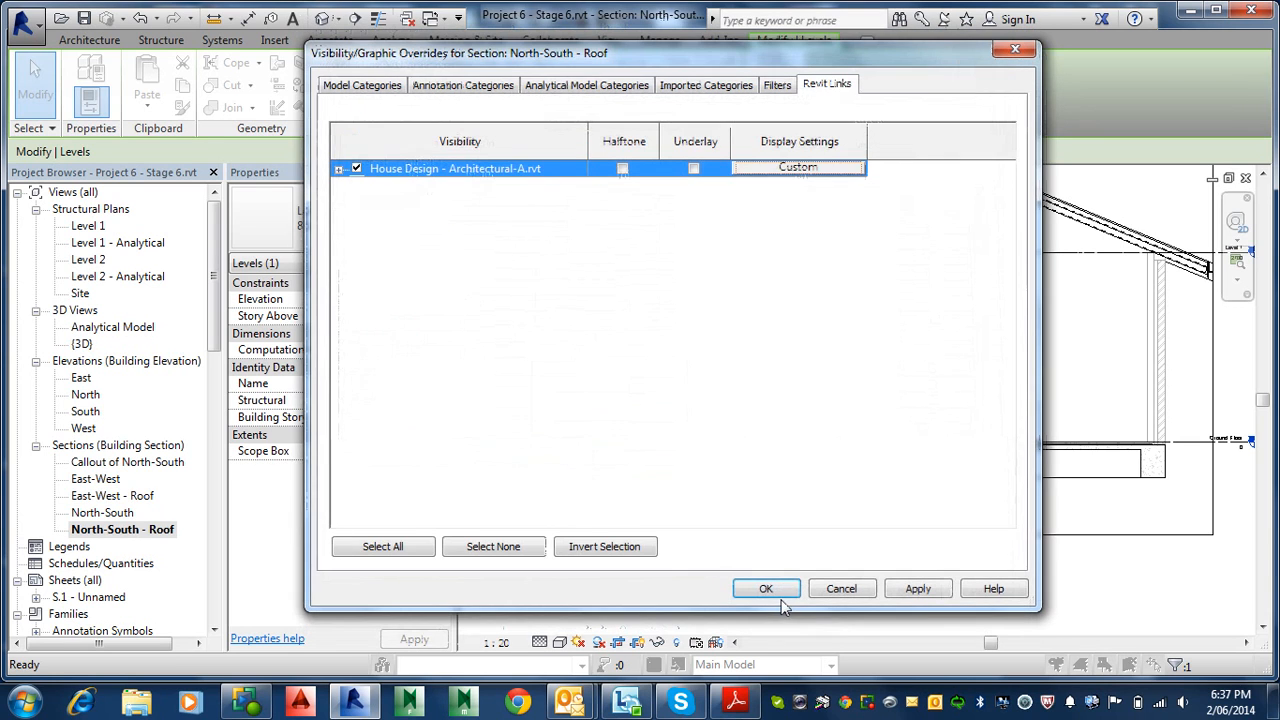
pyautogui.click(766, 589)
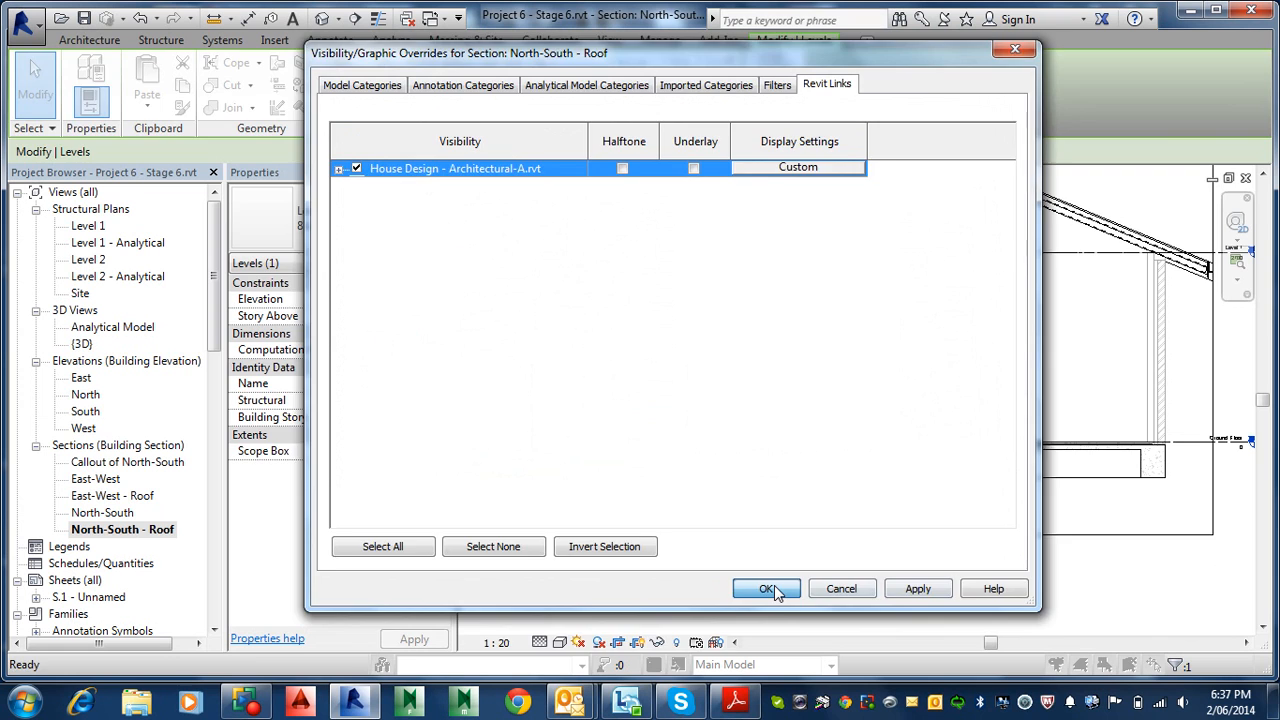
# - Inspect the Level 2 head in the roof section and return to the structural notes PDF to read items 5 to 7
pyautogui.scroll(-2, 926, 481)
pyautogui.moveTo(970, 477); pyautogui.dragTo(806, 505, button='middle')
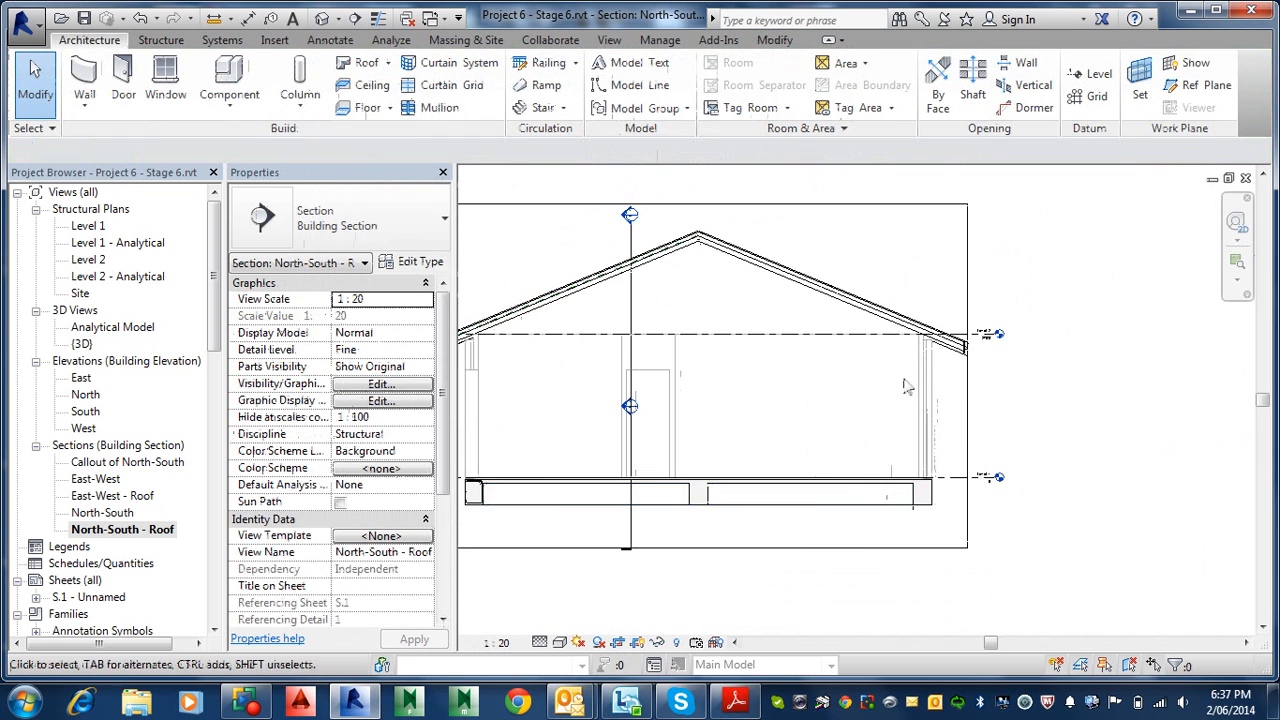
pyautogui.scroll(3, 1000, 320)
pyautogui.scroll(3, 1003, 325)
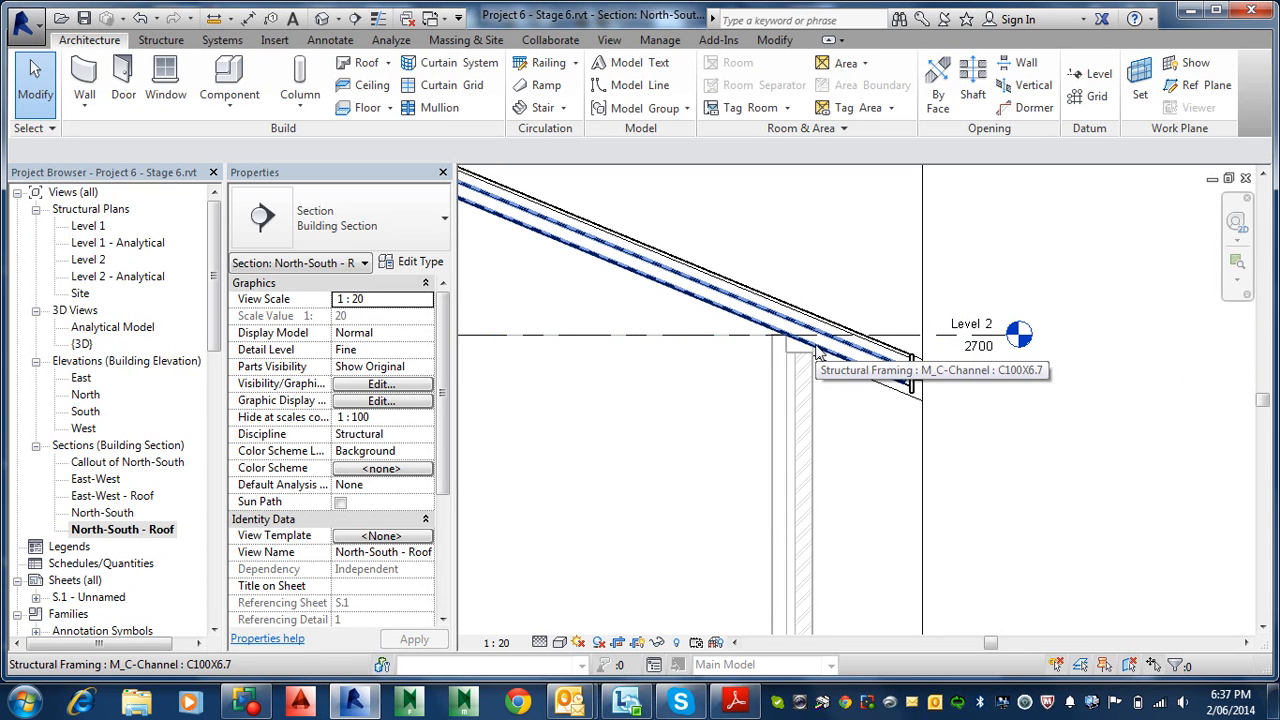
pyautogui.click(736, 703)
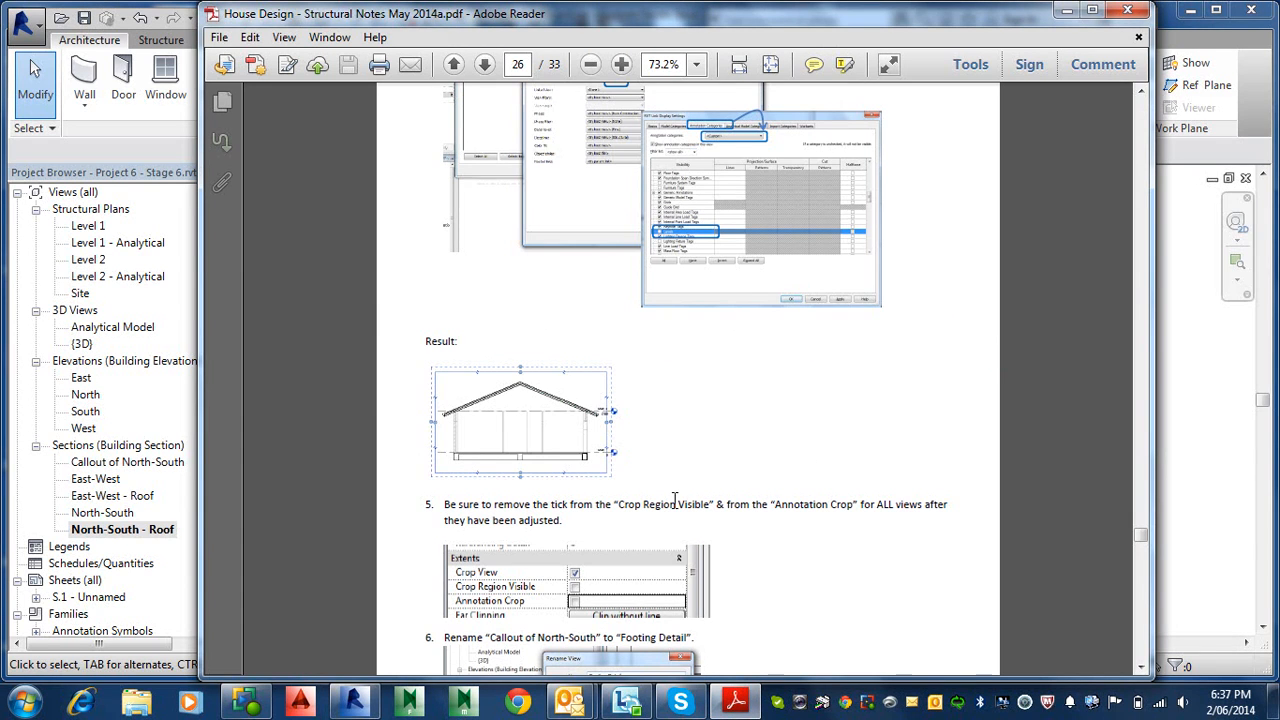
pyautogui.scroll(-2, 675, 501)
pyautogui.keyDown('ctrl'); pyautogui.scroll(4, 722, 449); pyautogui.keyUp('ctrl')
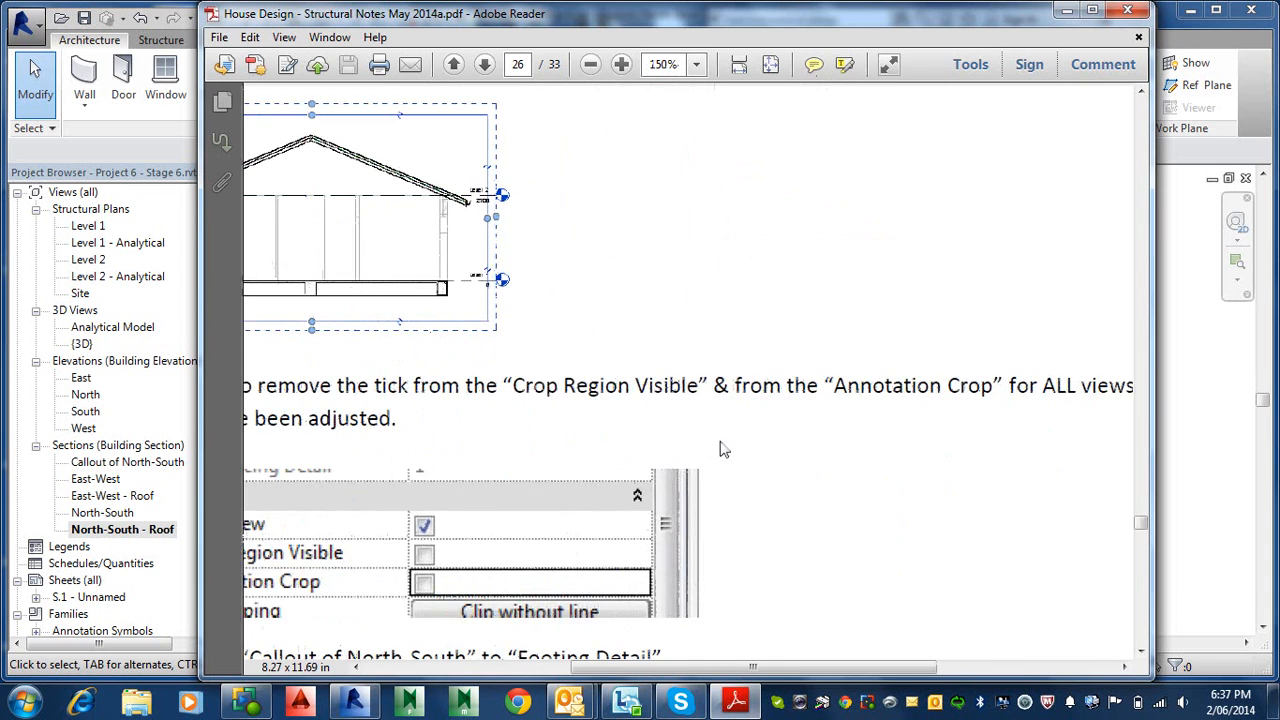
pyautogui.keyDown('ctrl'); pyautogui.scroll(-2, 722, 449); pyautogui.keyUp('ctrl')
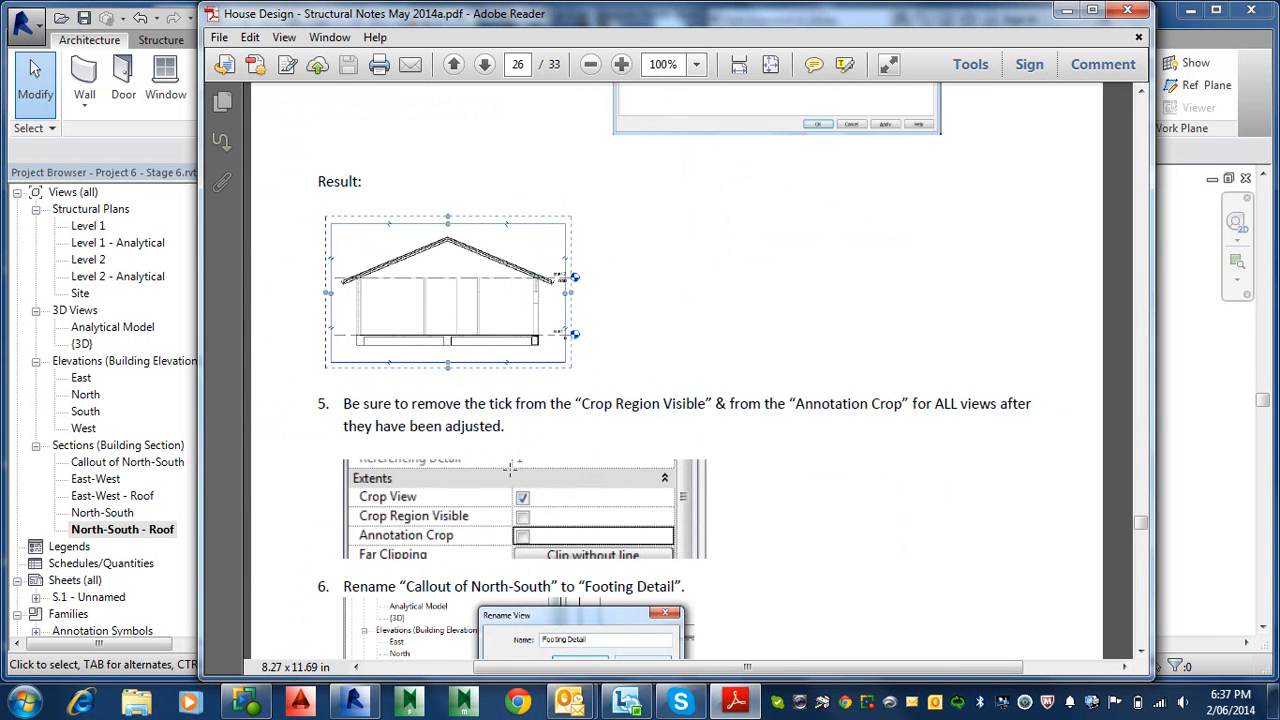
pyautogui.scroll(-8, 511, 467)
pyautogui.scroll(3, 545, 426)
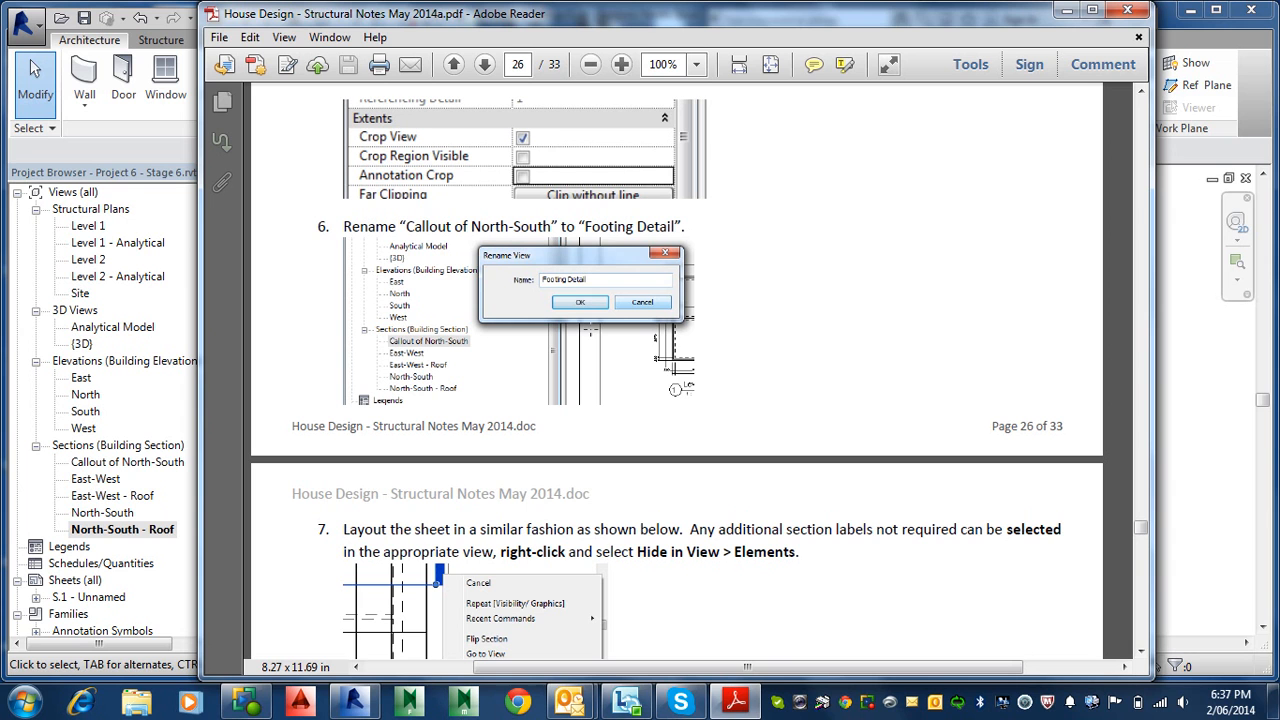
# - Switch to Revit and rename the Callout of North-South section view as Footing Detail
pyautogui.click(104, 528)
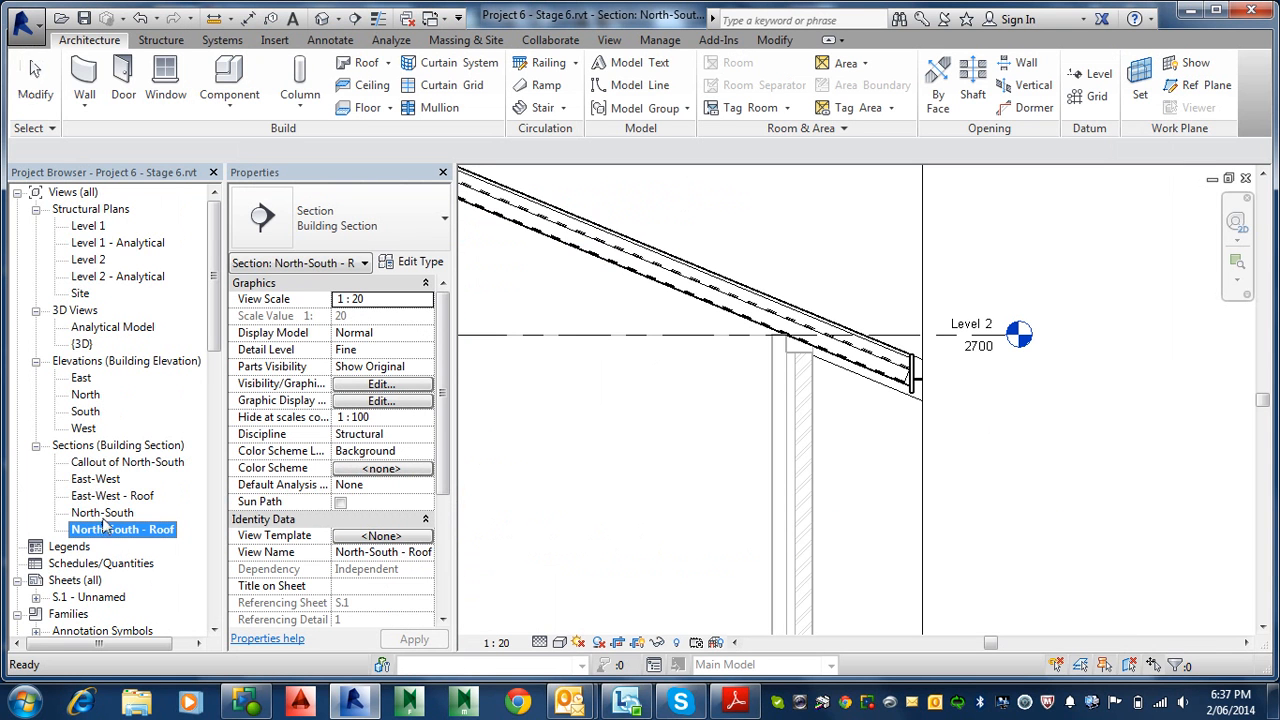
pyautogui.click(122, 463)
pyautogui.rightClick(124, 465)
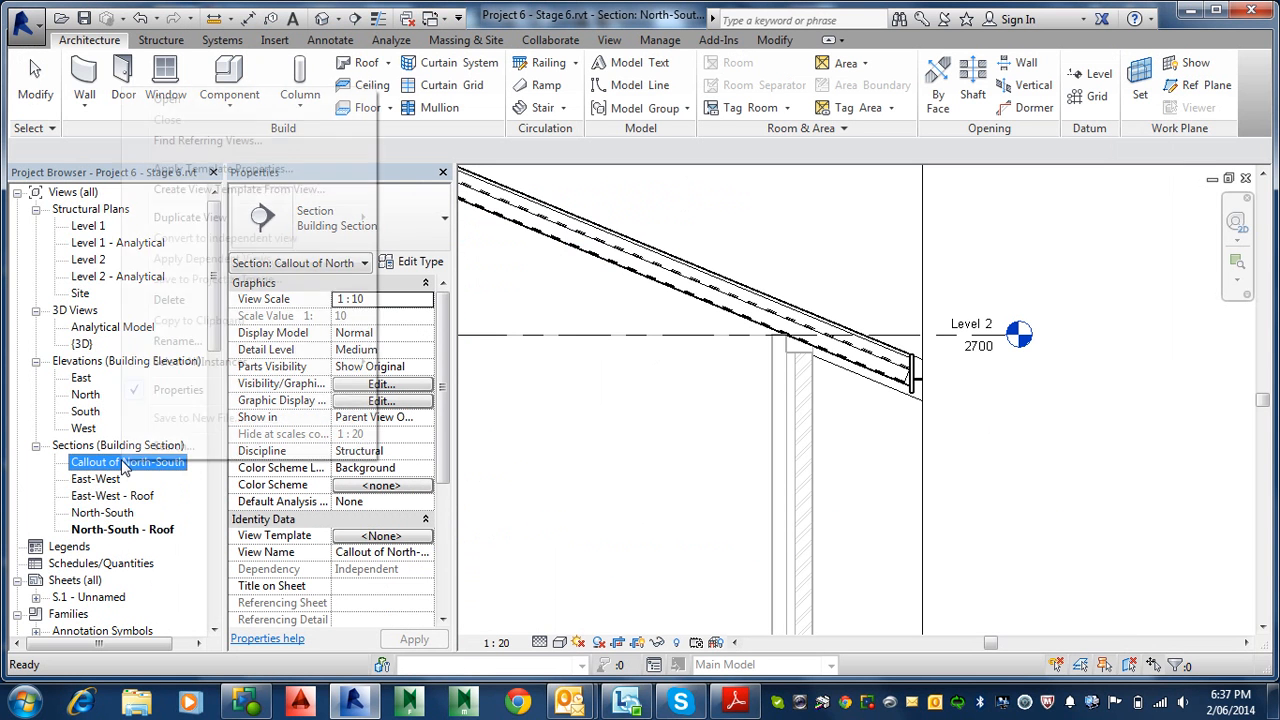
pyautogui.click(170, 344)
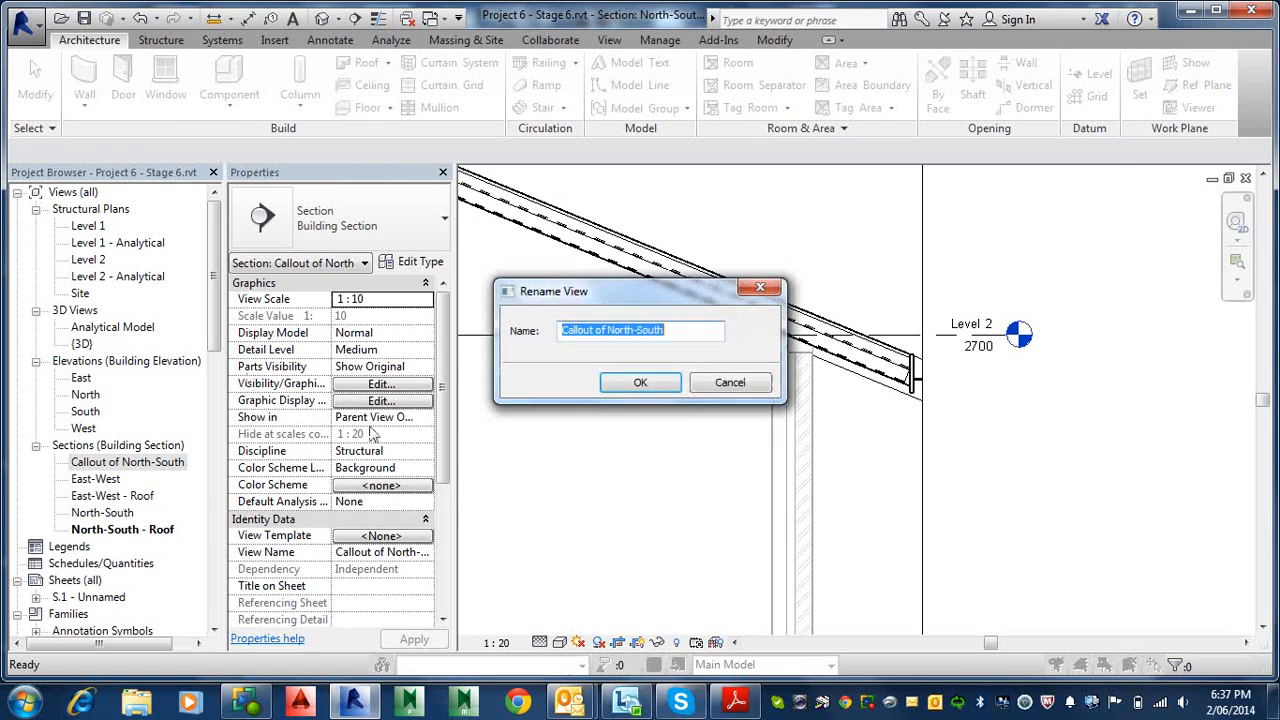
pyautogui.write('Fo')
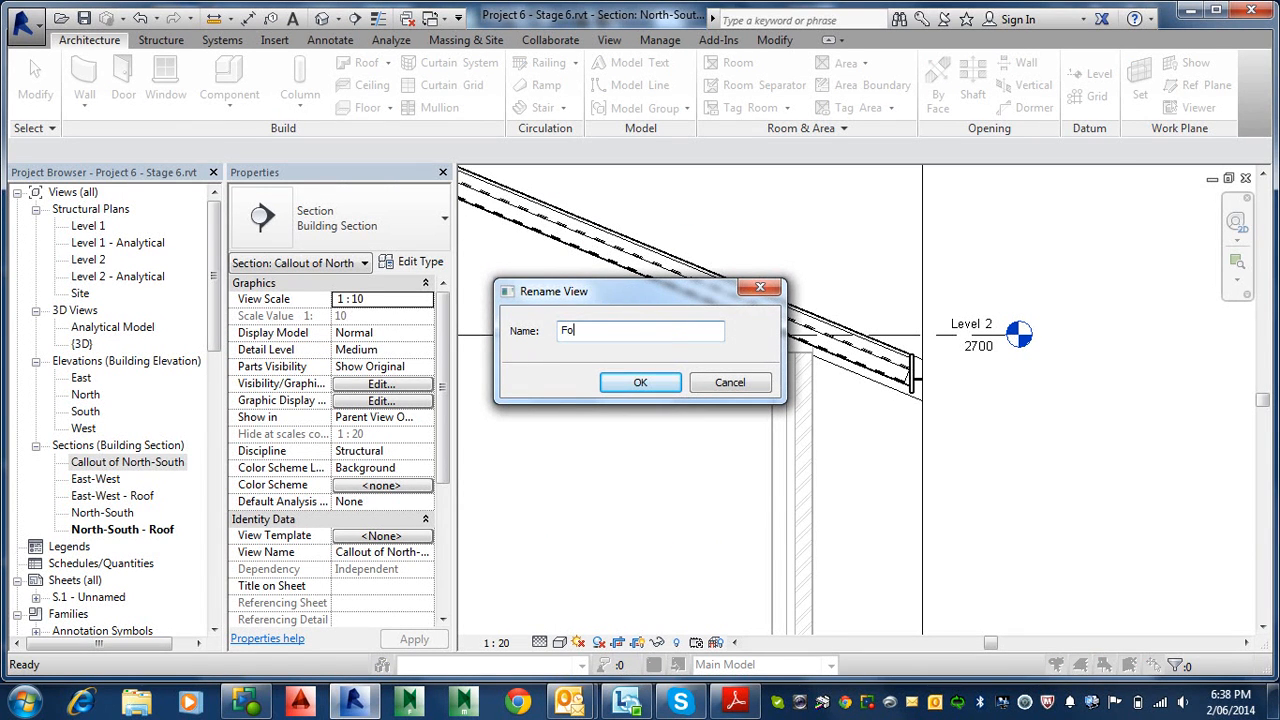
pyautogui.write('oting Detail')
pyautogui.press('Return')
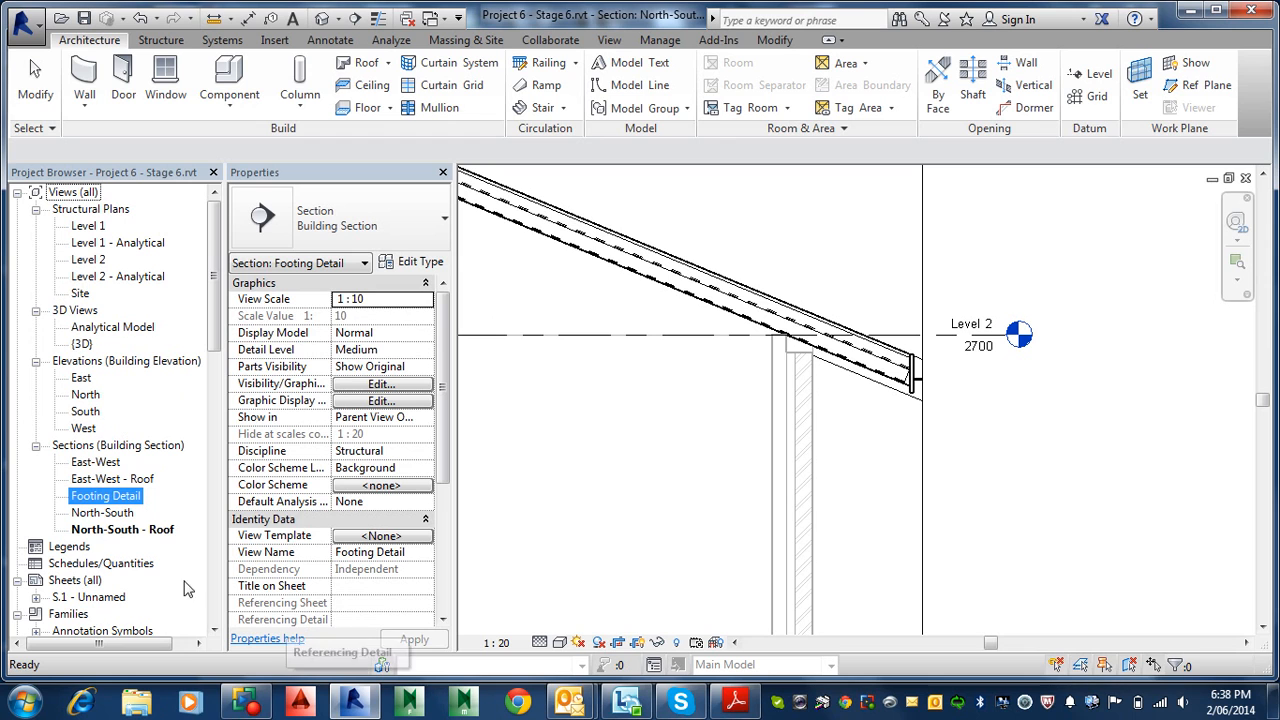
# - Open sheet S.1 and place the Footing Detail view above the Level 1 plan, near the sheet's upper-left corner
pyautogui.doubleClick(62, 597)
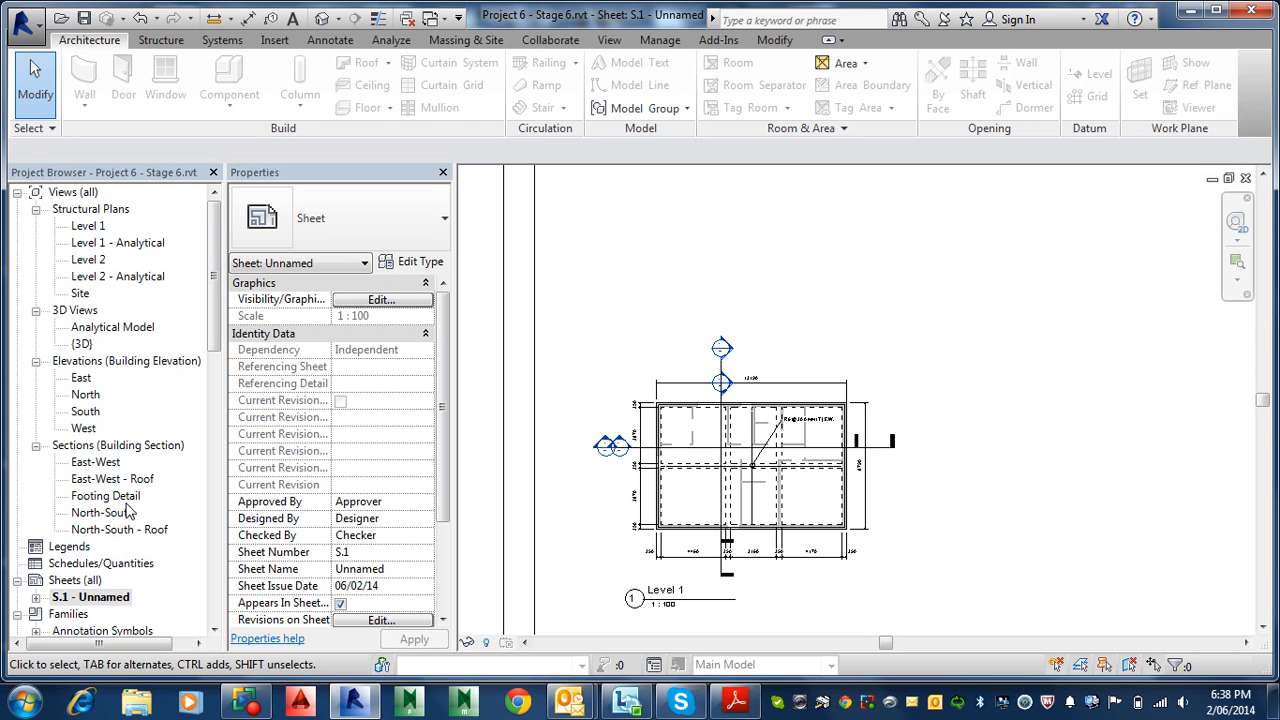
pyautogui.moveTo(1090, 352); pyautogui.dragTo(1031, 546, button='middle')
pyautogui.scroll(-2, 1024, 525)
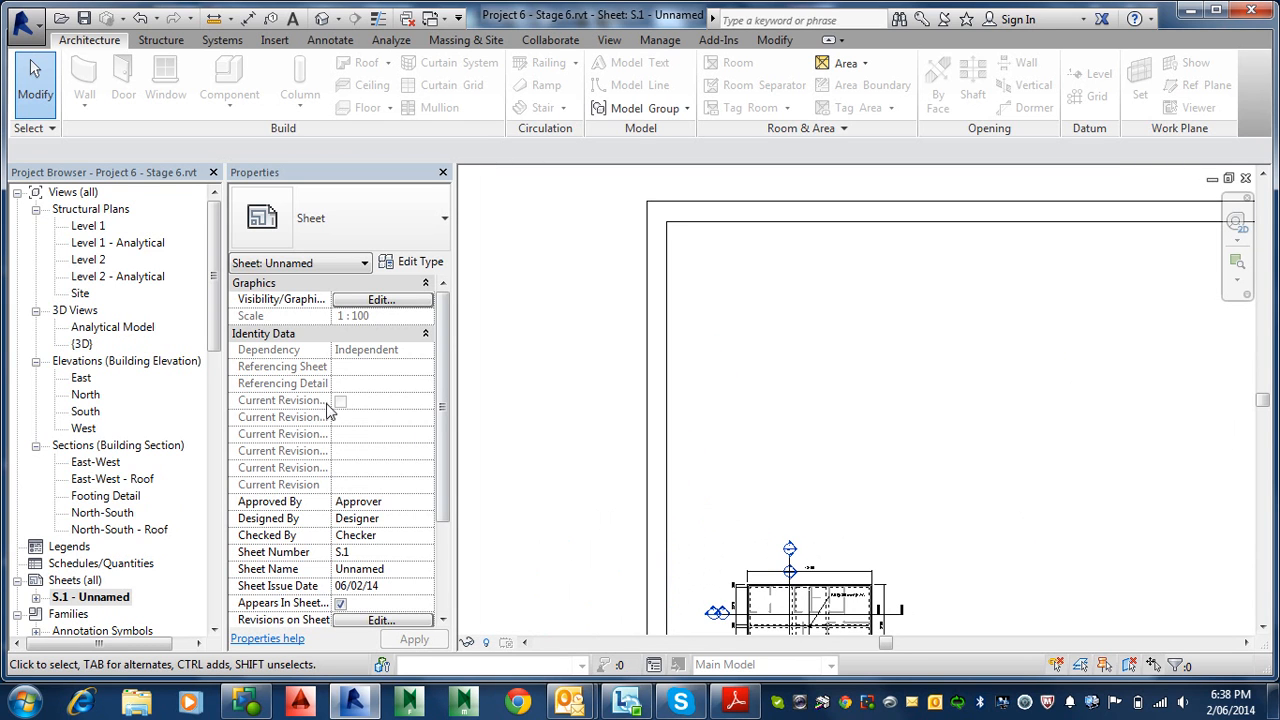
pyautogui.click(97, 497)
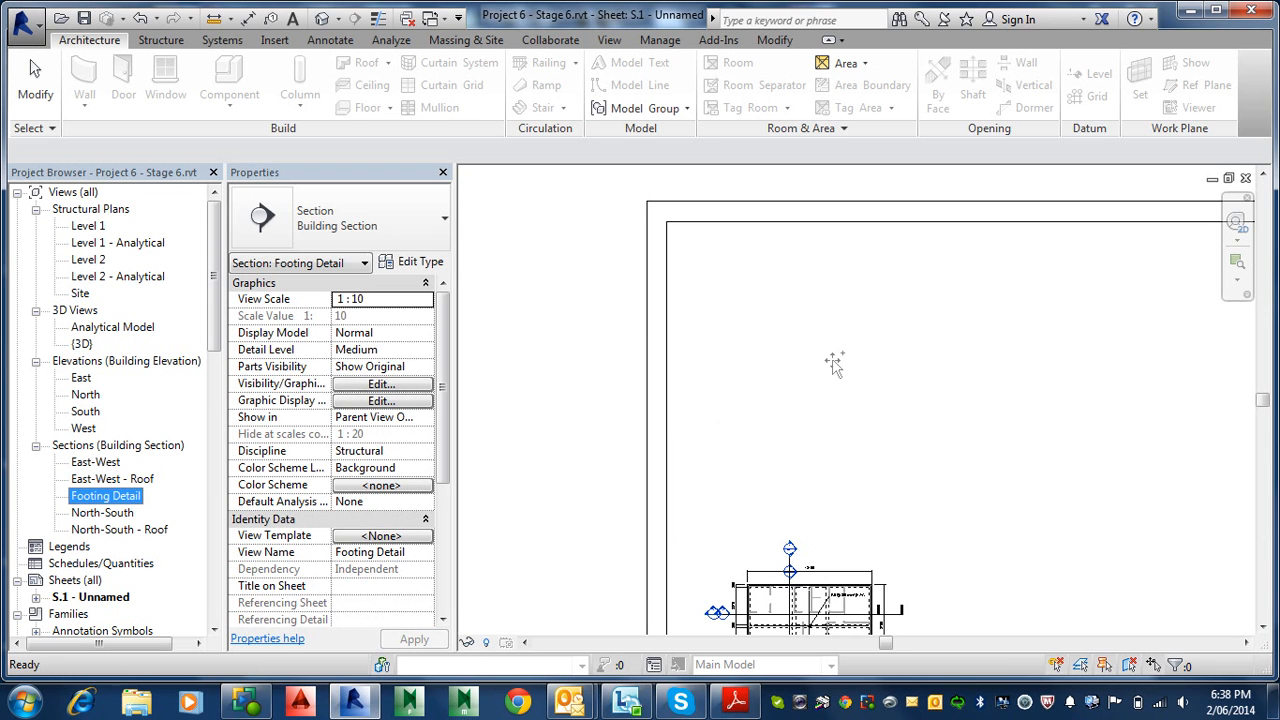
pyautogui.moveTo(835, 365); pyautogui.dragTo(823, 357)
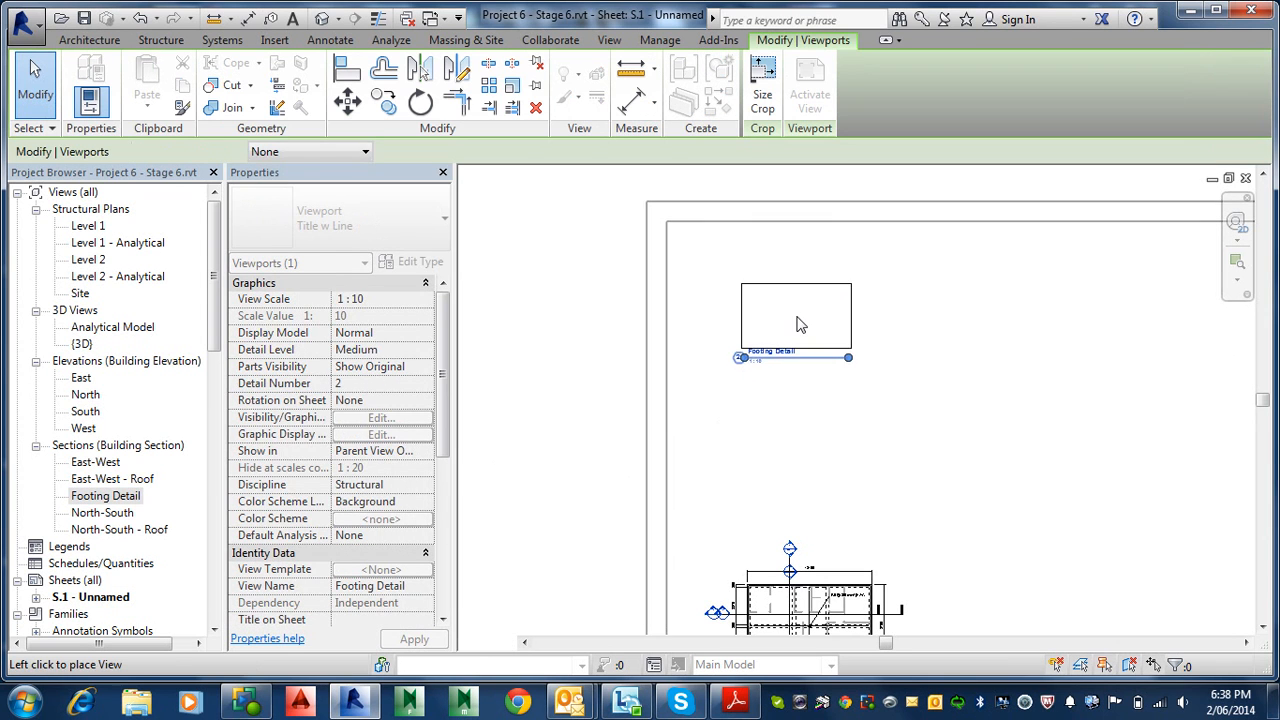
pyautogui.click(803, 326)
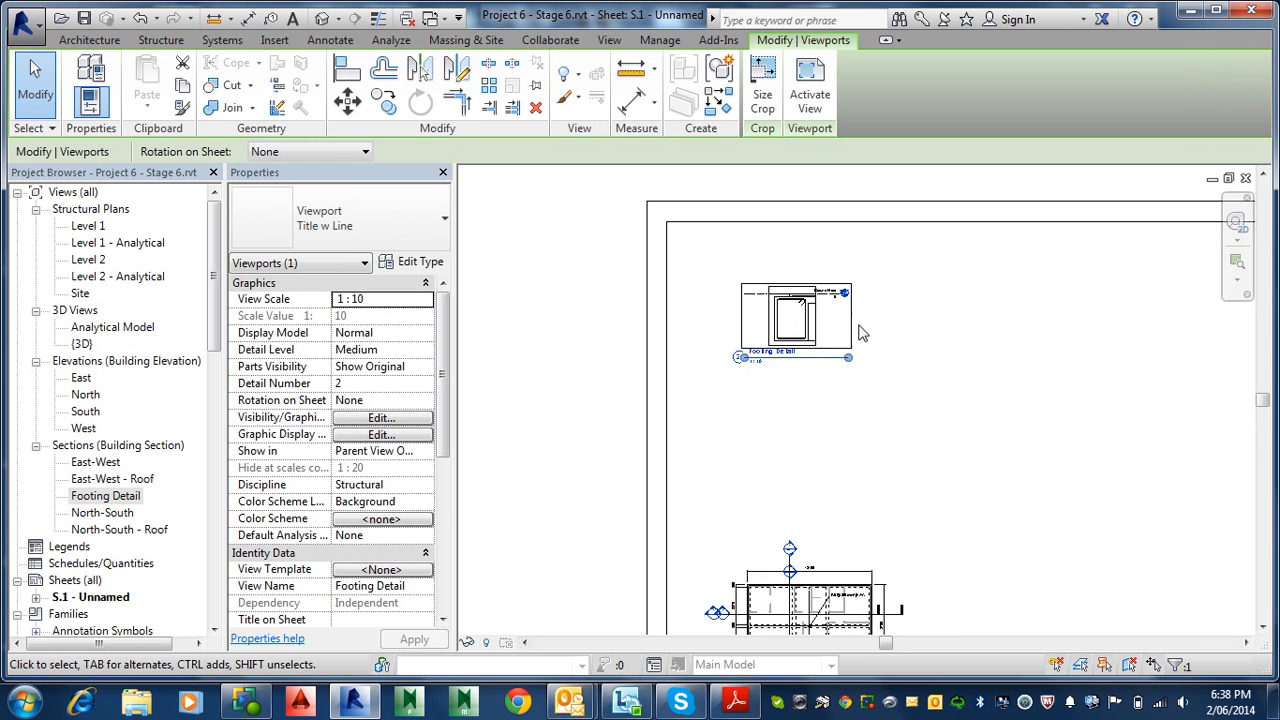
# - Open the Footing Detail view to examine its crop boundary and level line, and return to sheet S.1 to check its viewport
pyautogui.doubleClick(118, 495)
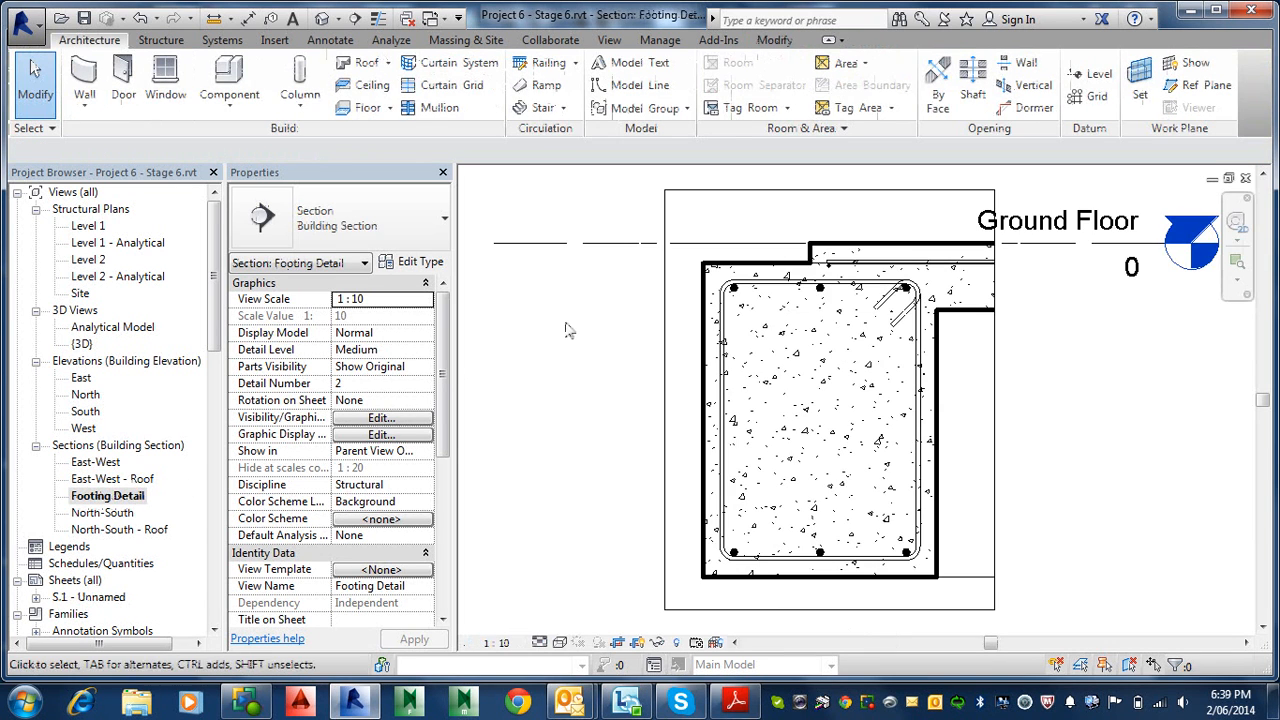
pyautogui.scroll(-5, 652, 320)
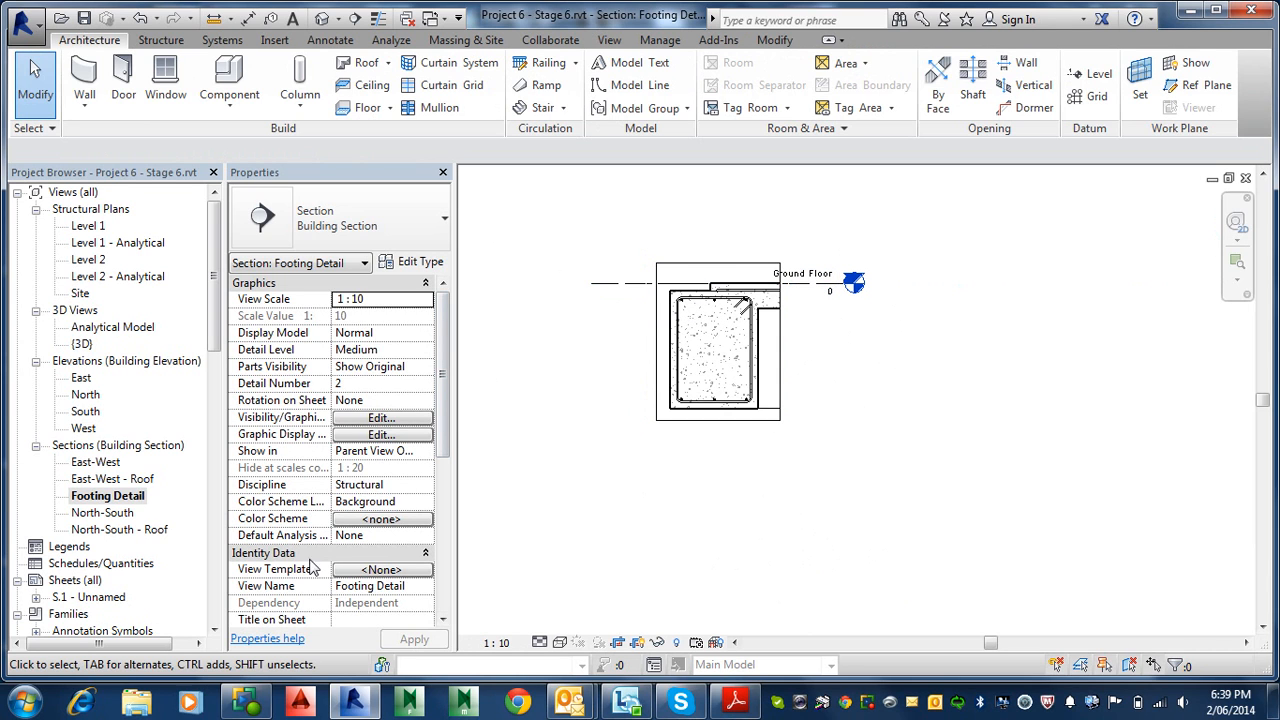
pyautogui.scroll(-1, 560, 450)
pyautogui.scroll(2, 516, 480)
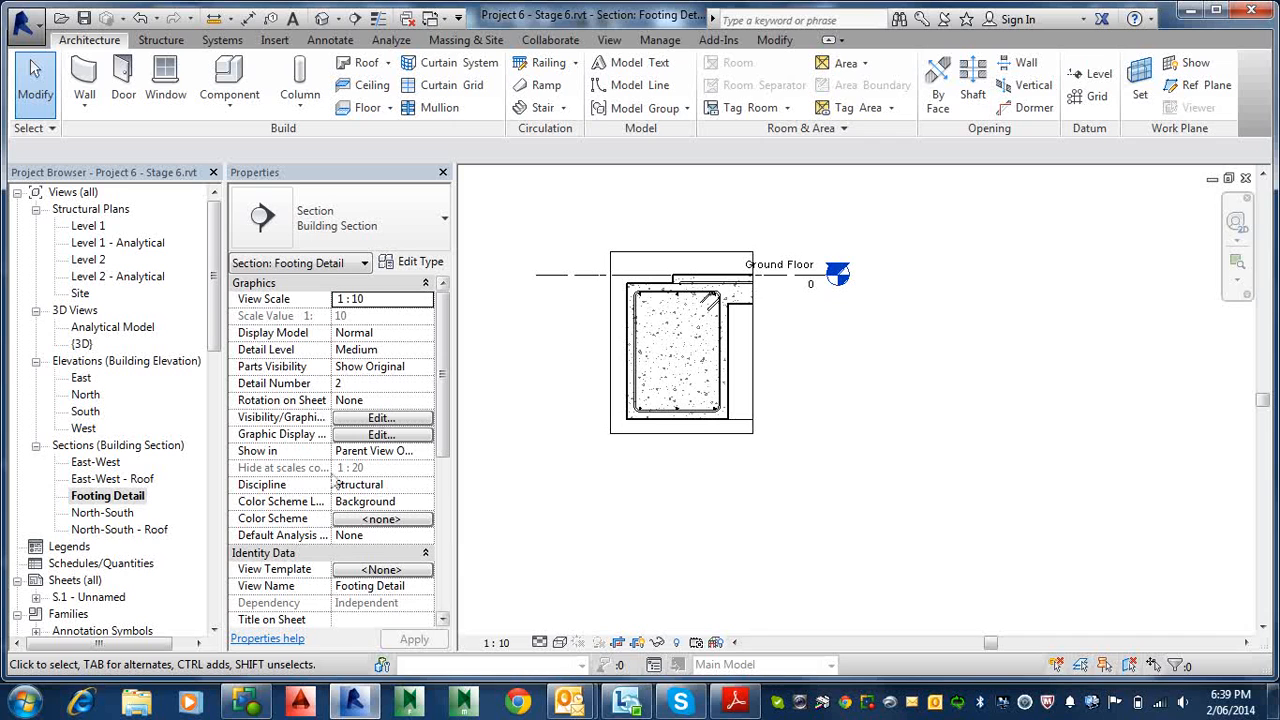
pyautogui.doubleClick(90, 597)
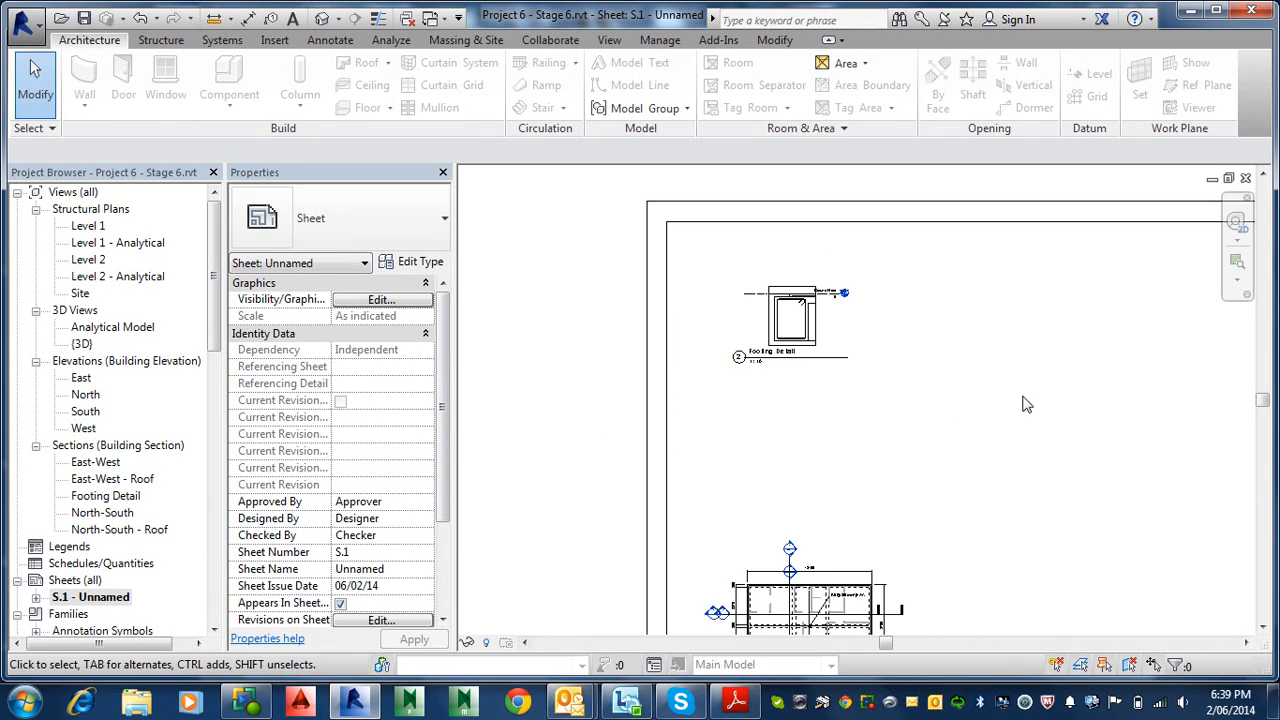
pyautogui.scroll(2, 834, 380)
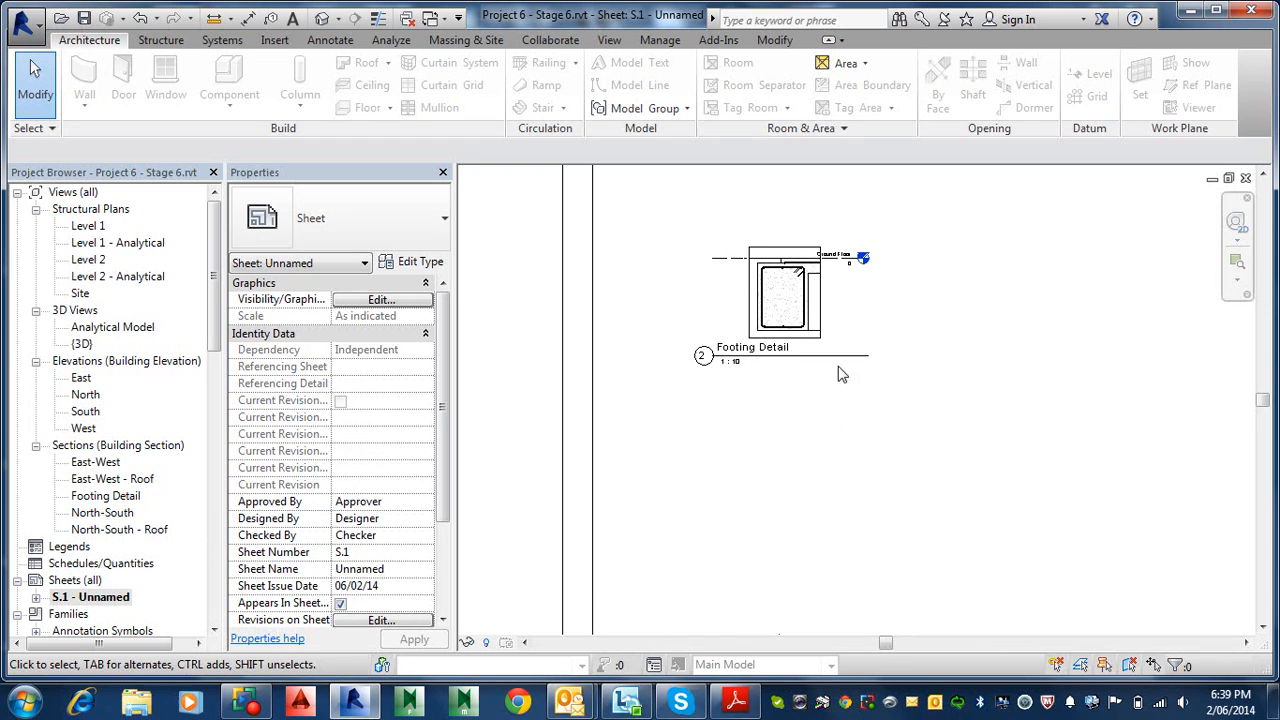
# - Switch to the structural notes PDF and examine the example sheet layout under item 7 on page 27
pyautogui.click(736, 702)
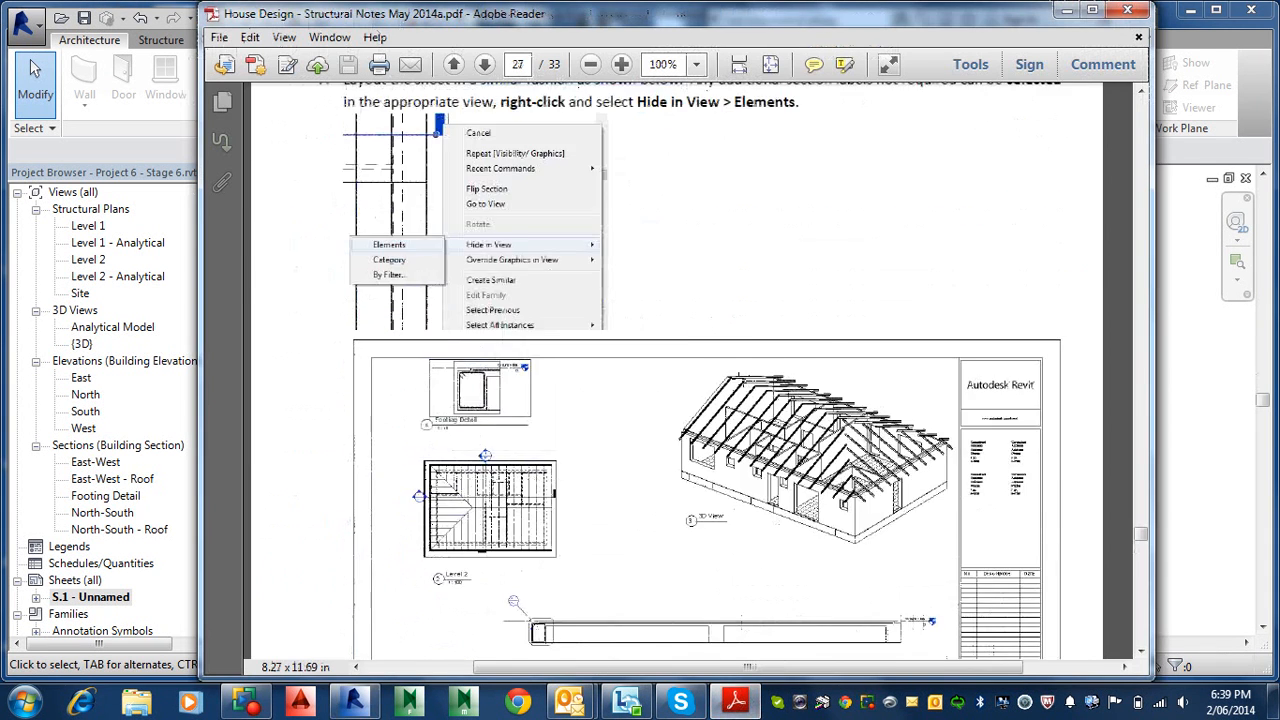
pyautogui.scroll(-3, 738, 378)
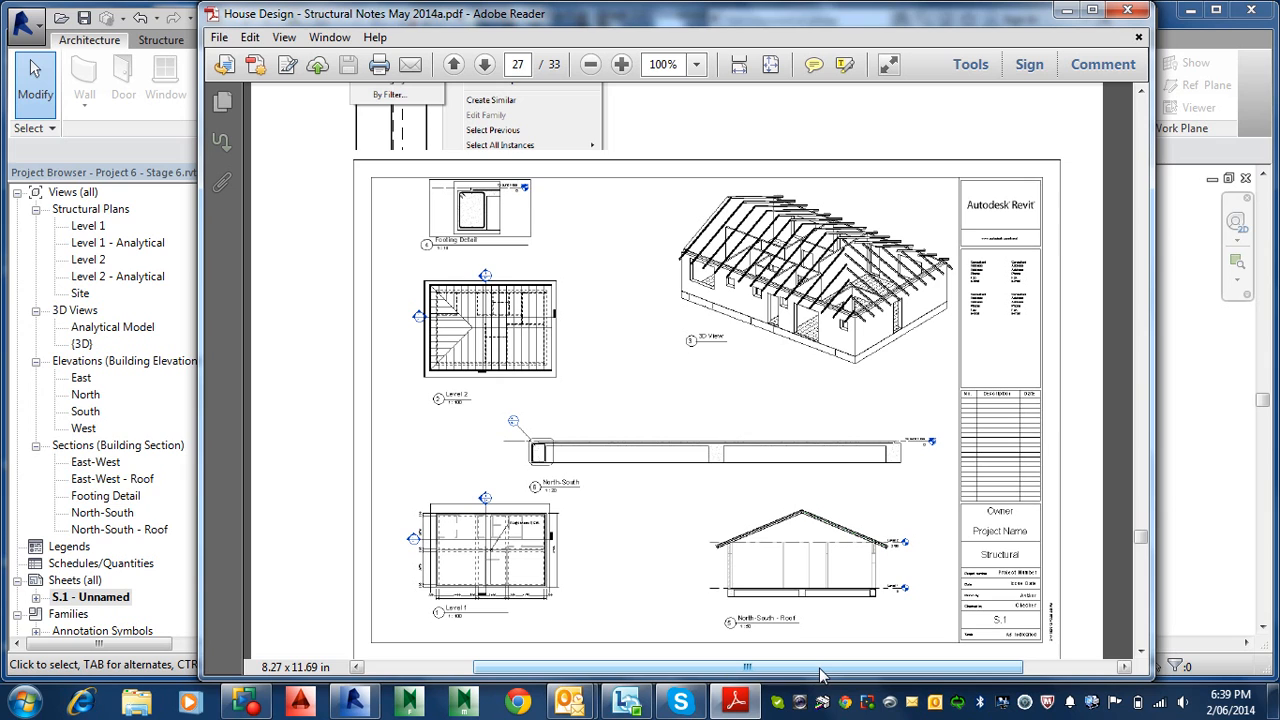
pyautogui.rightClick(867, 704)
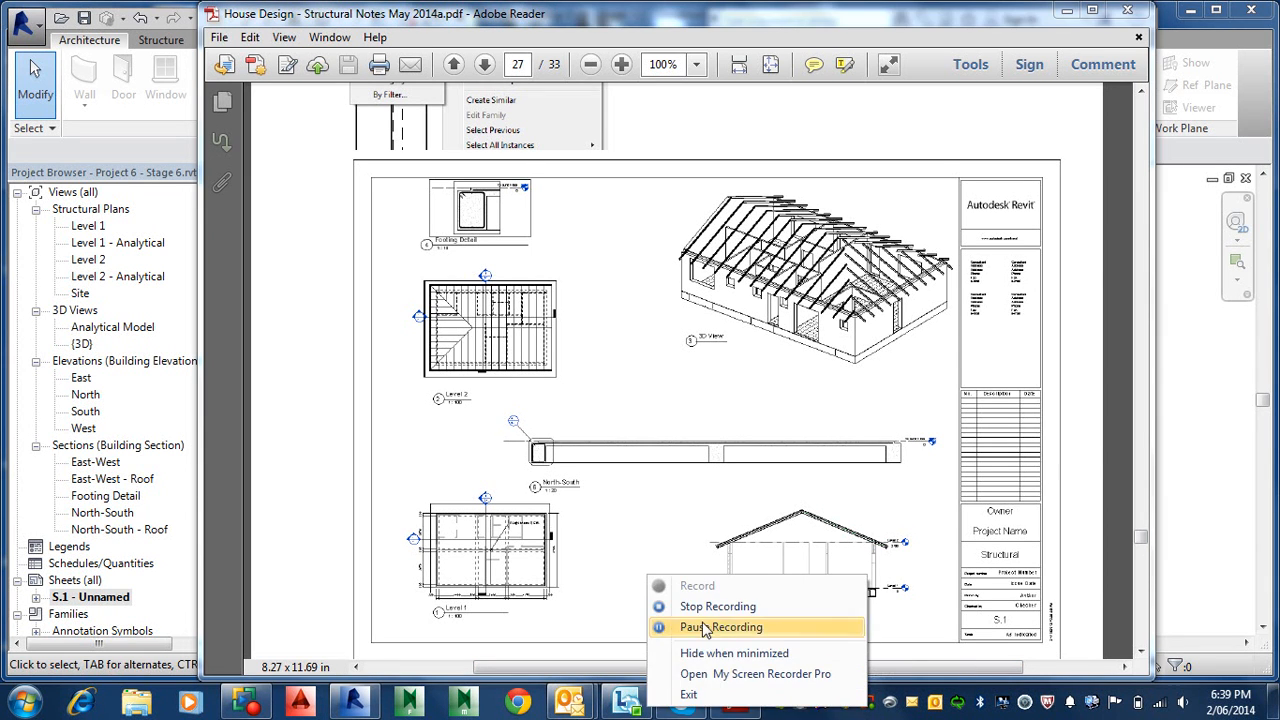